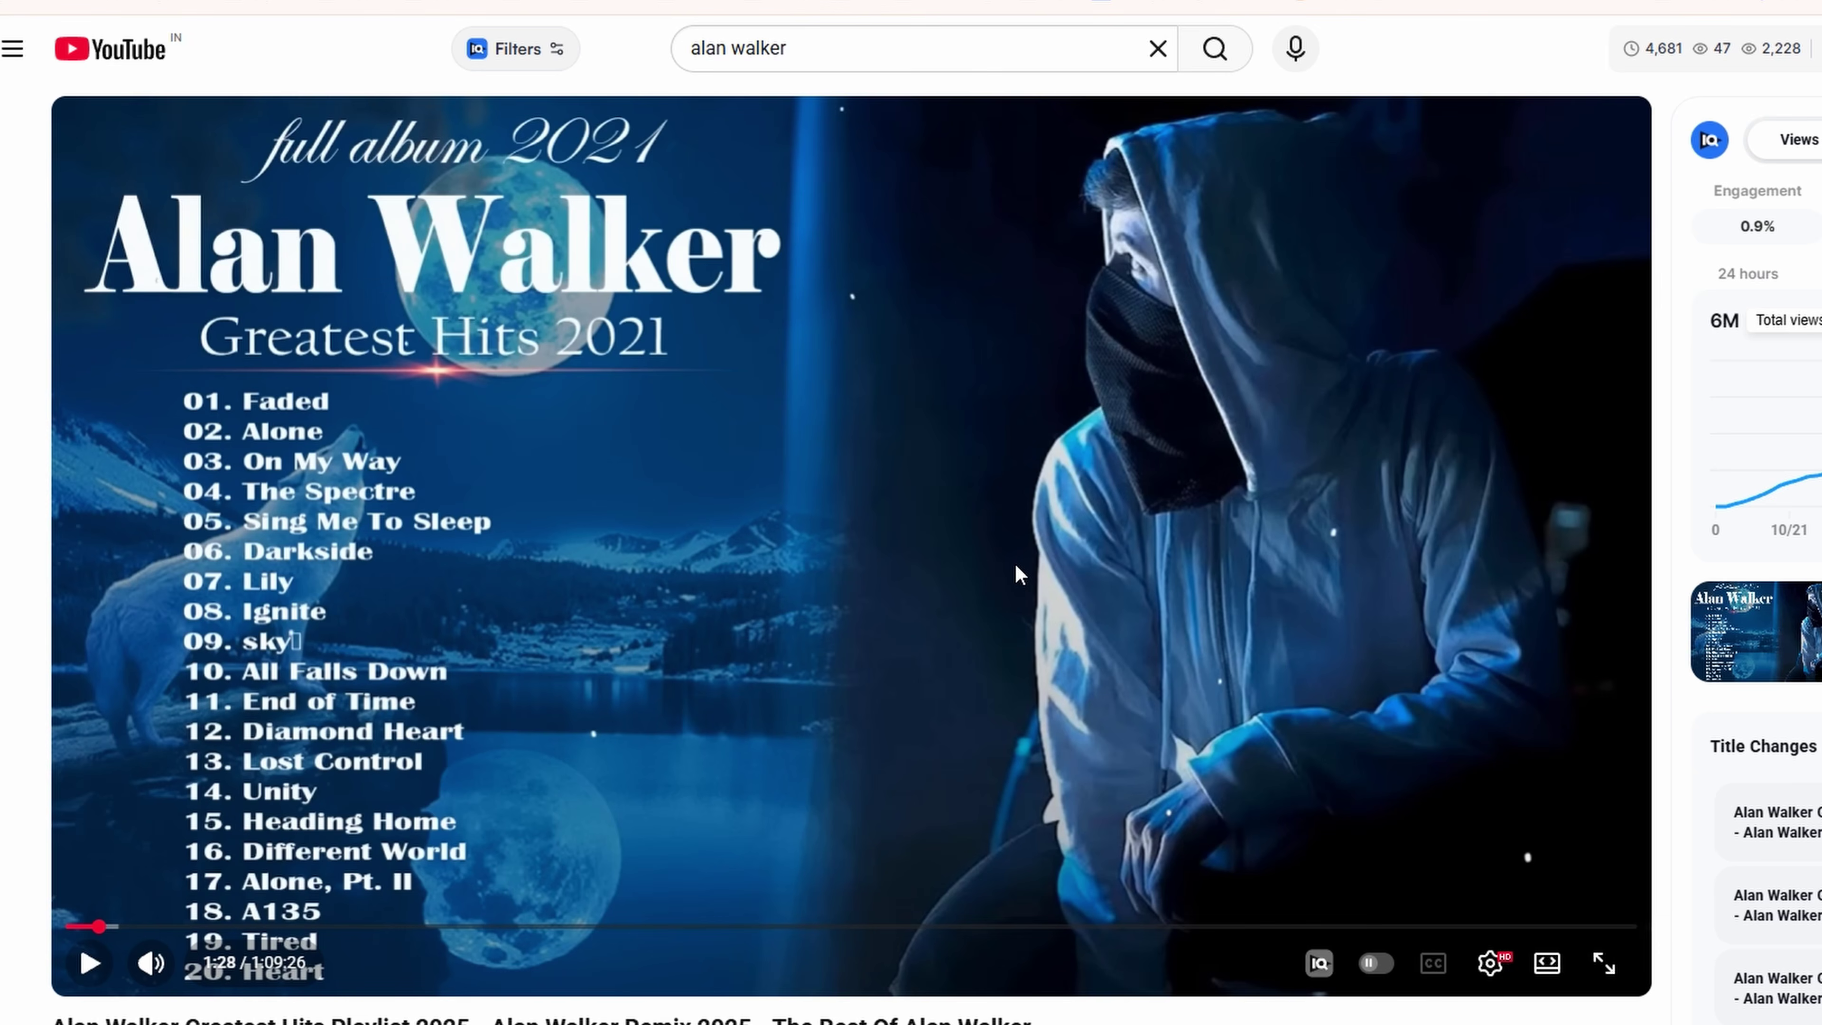
left_click(1015, 562)
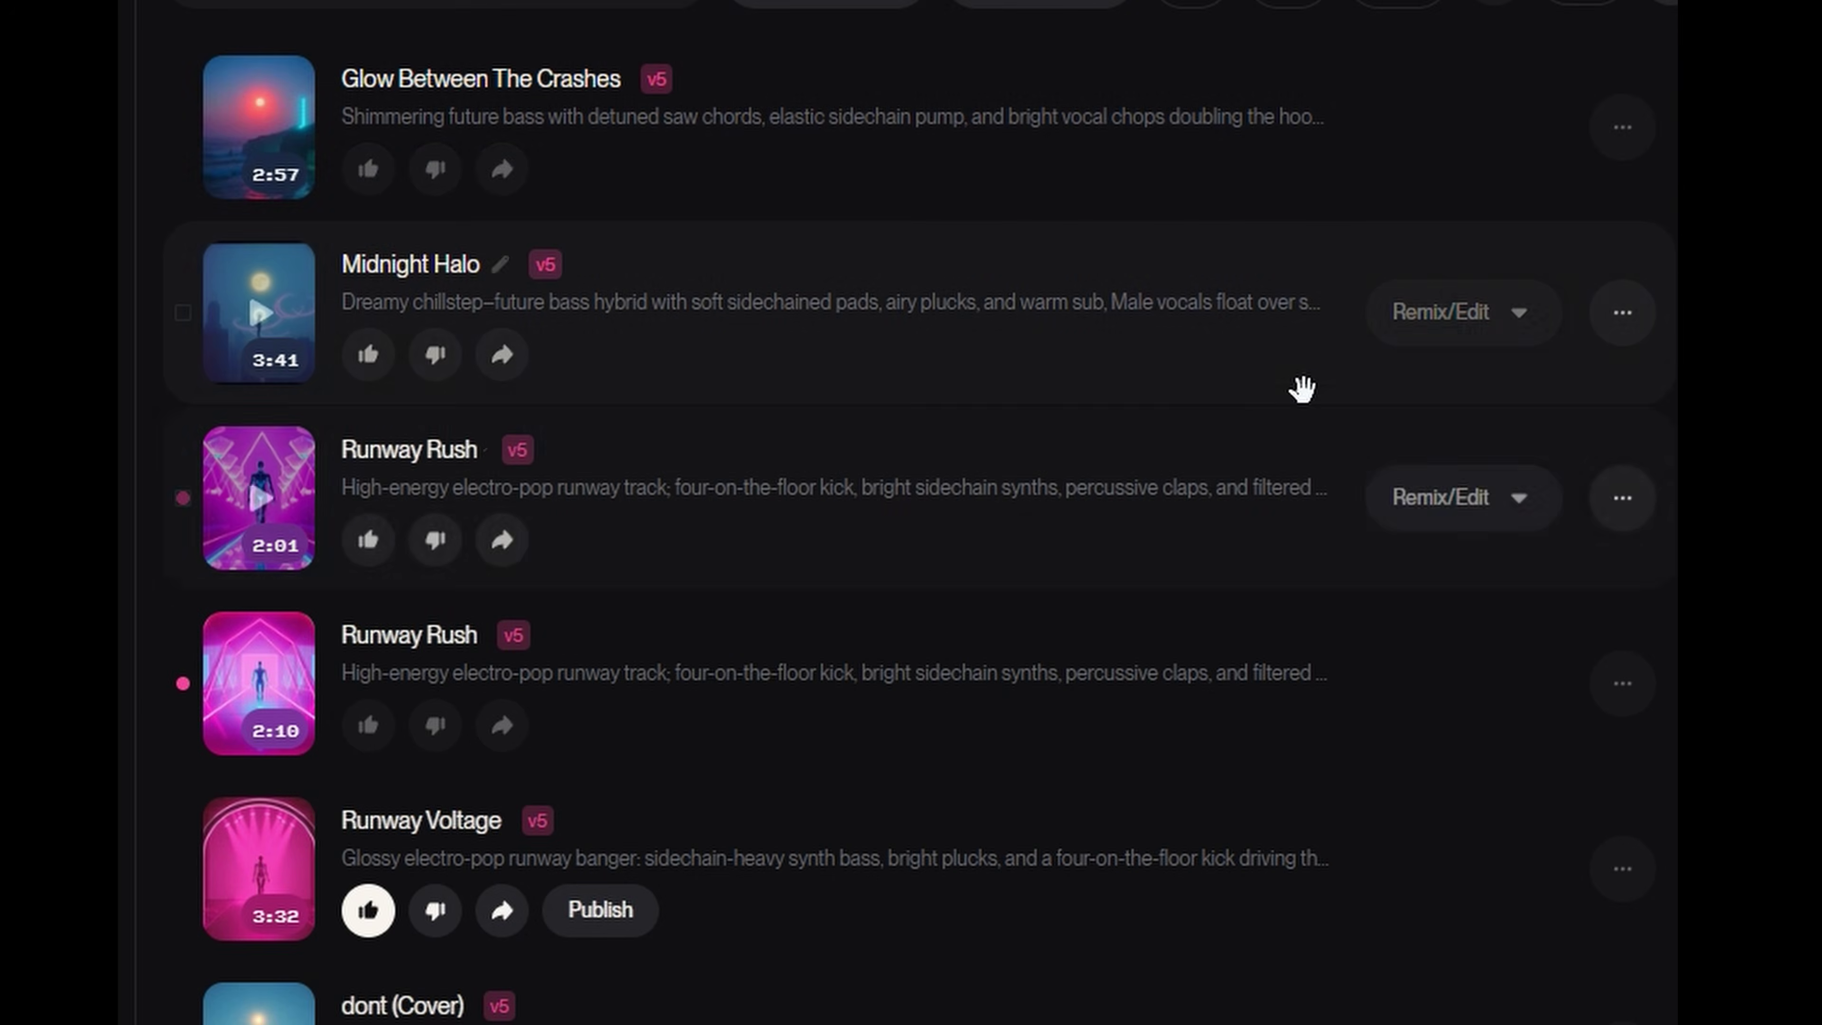
Step: Extract all detected stems of Glow Between The Crashes, view Version 2 of the stems and return to Version 1
left_click(1622, 129)
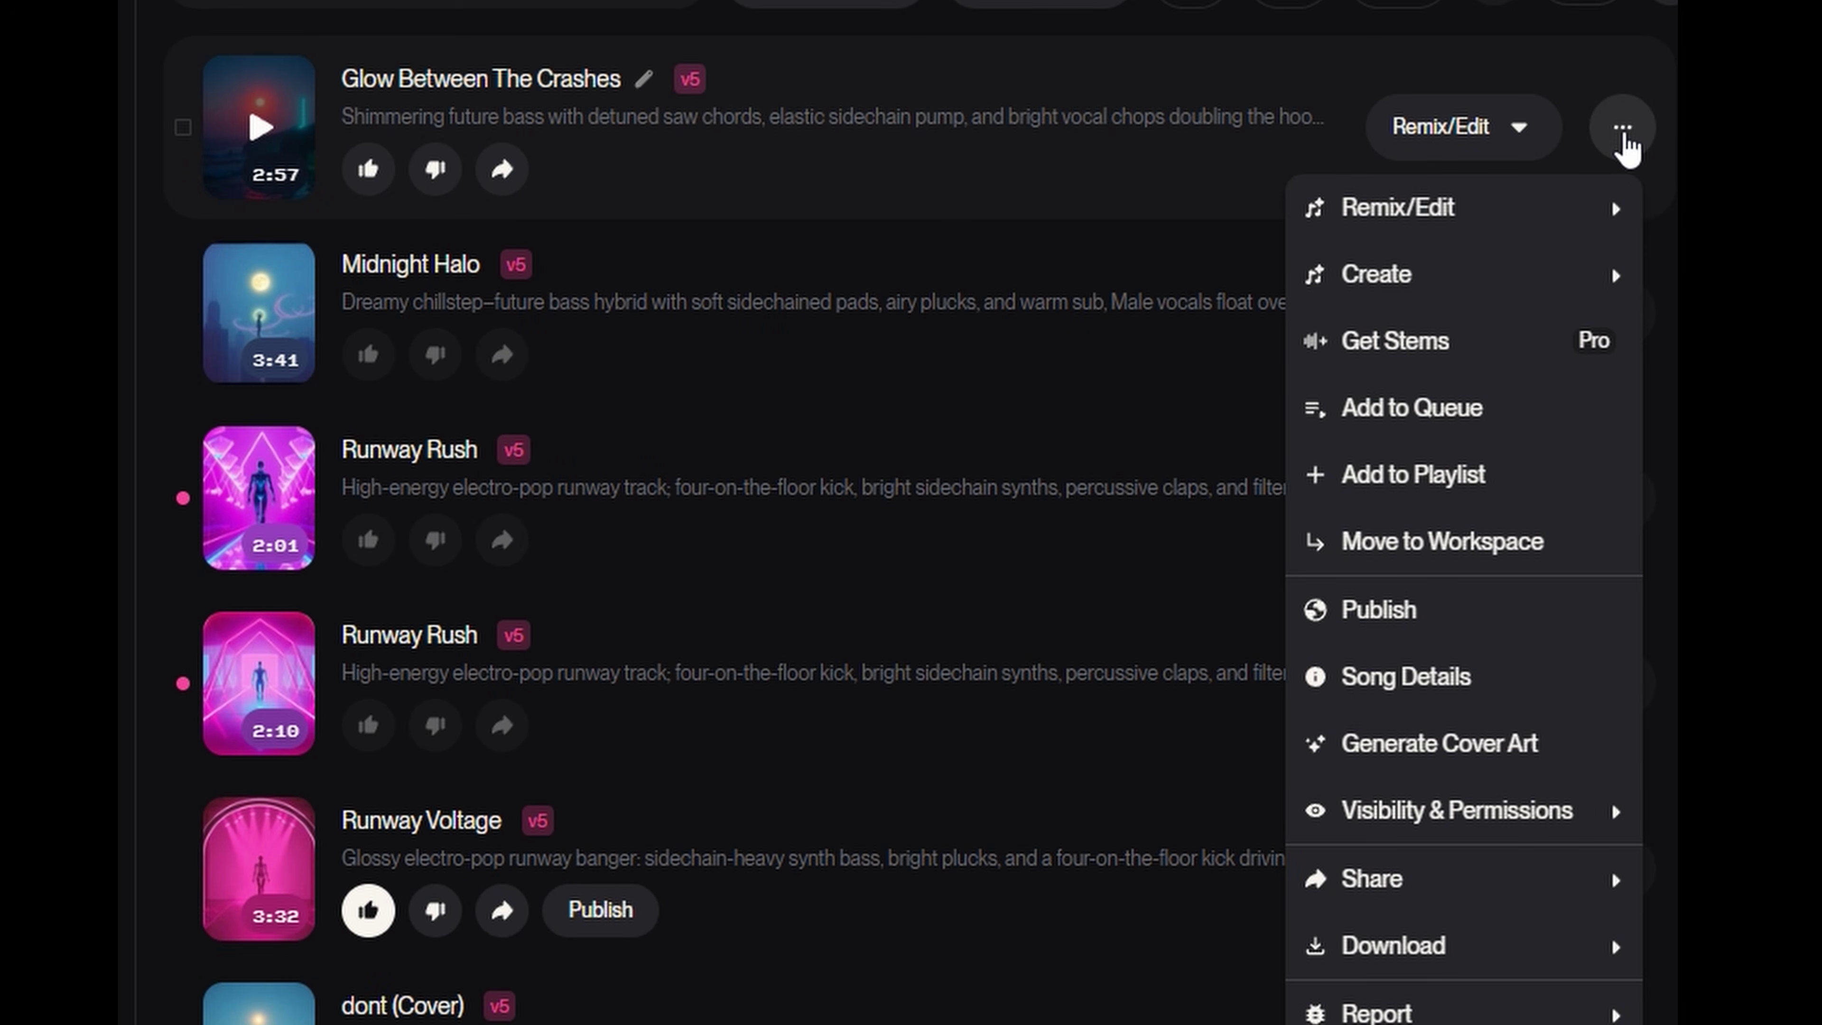
left_click(1418, 345)
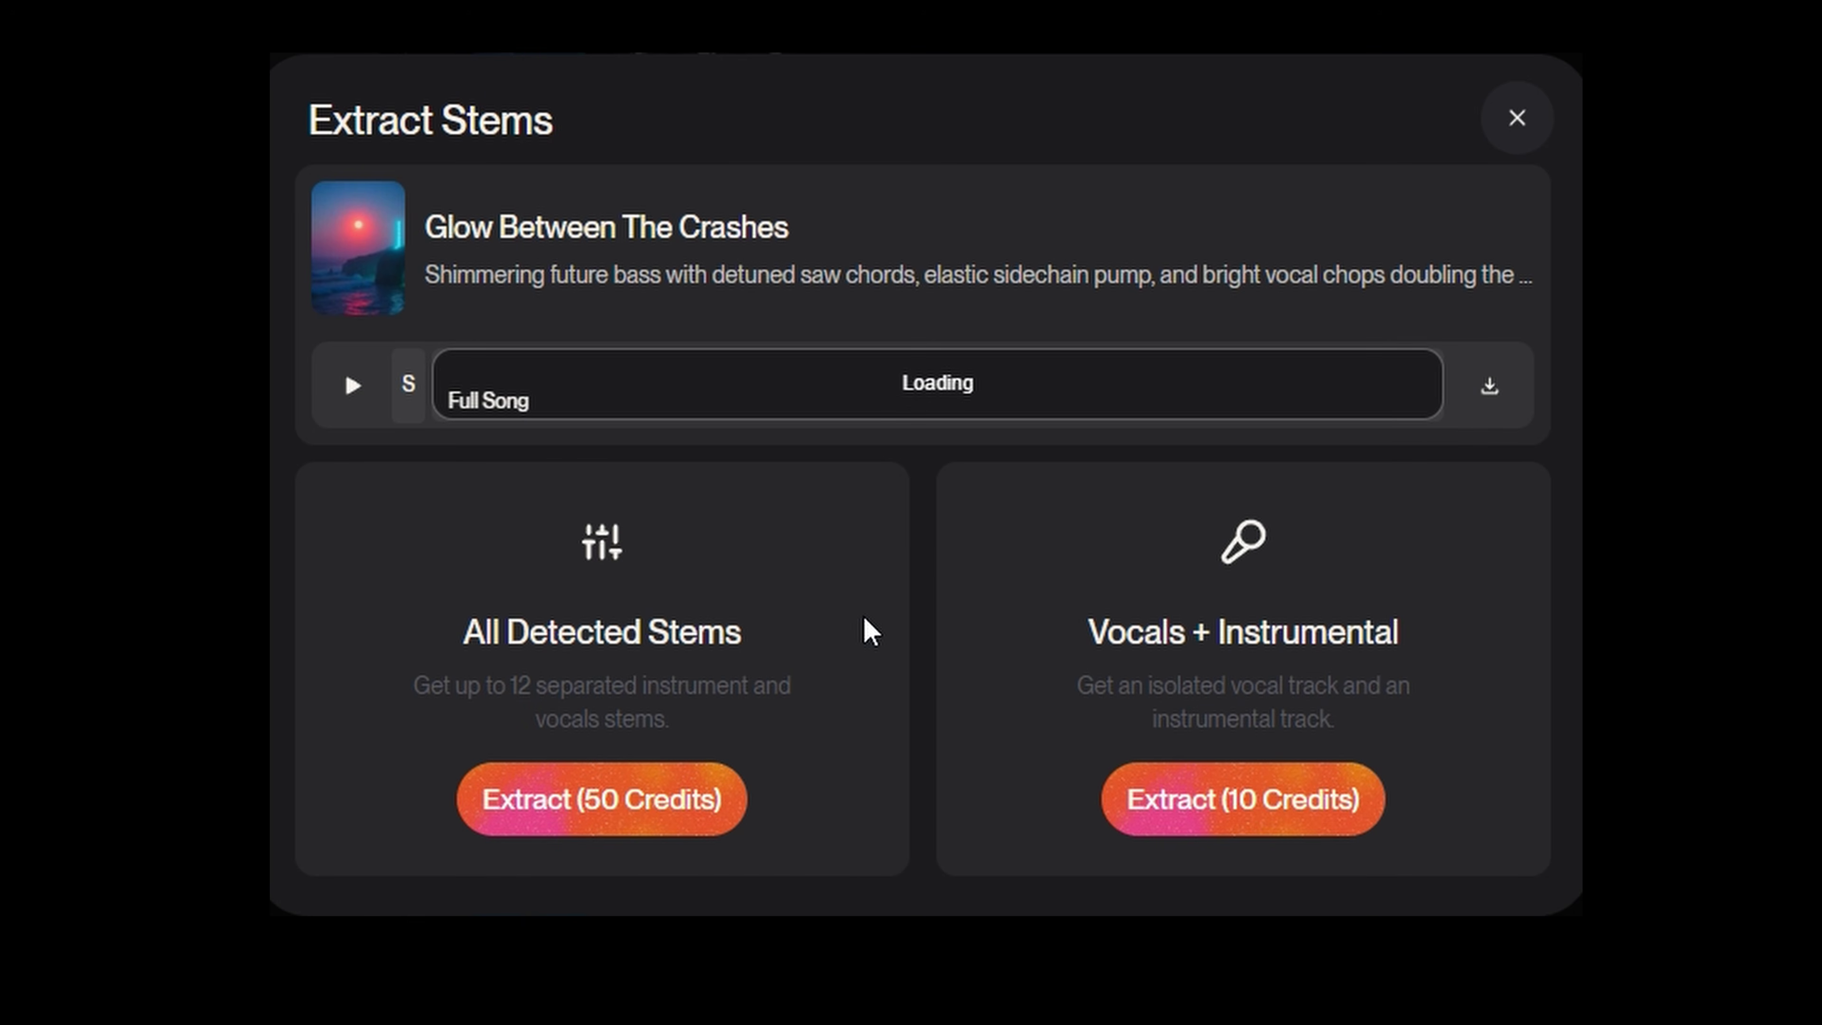
left_click(631, 822)
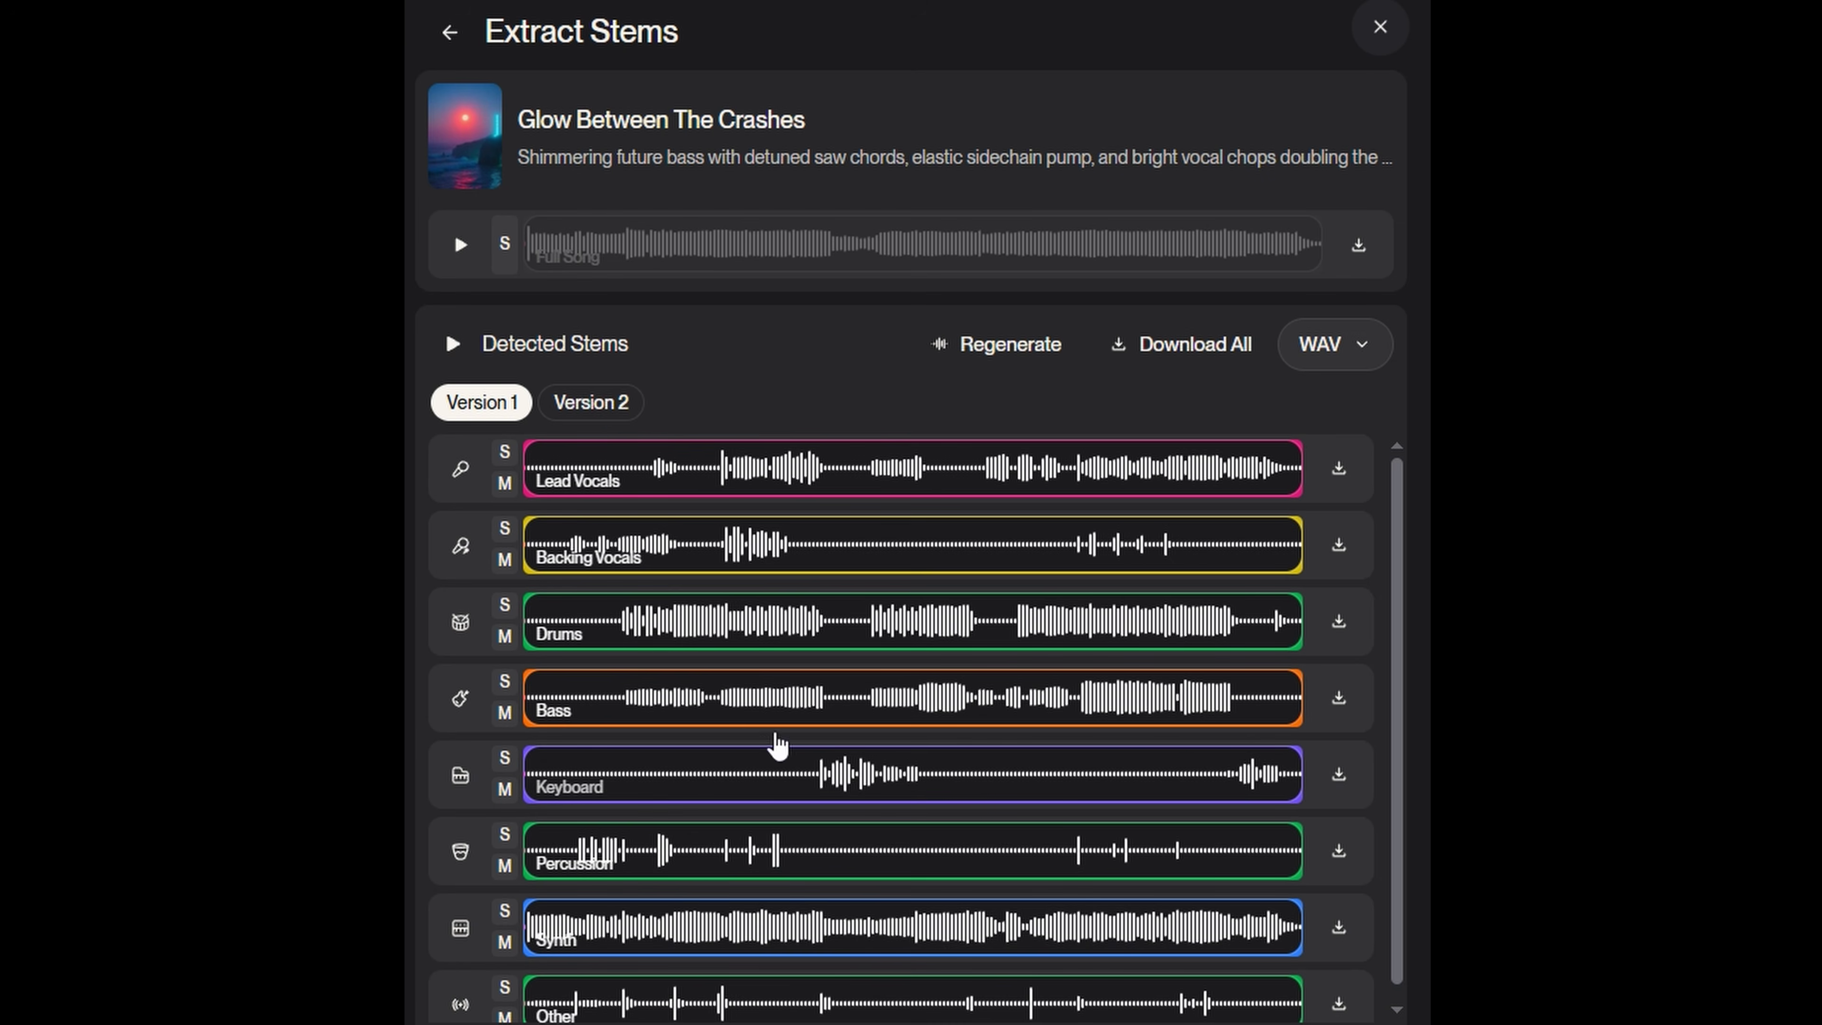
left_click(592, 406)
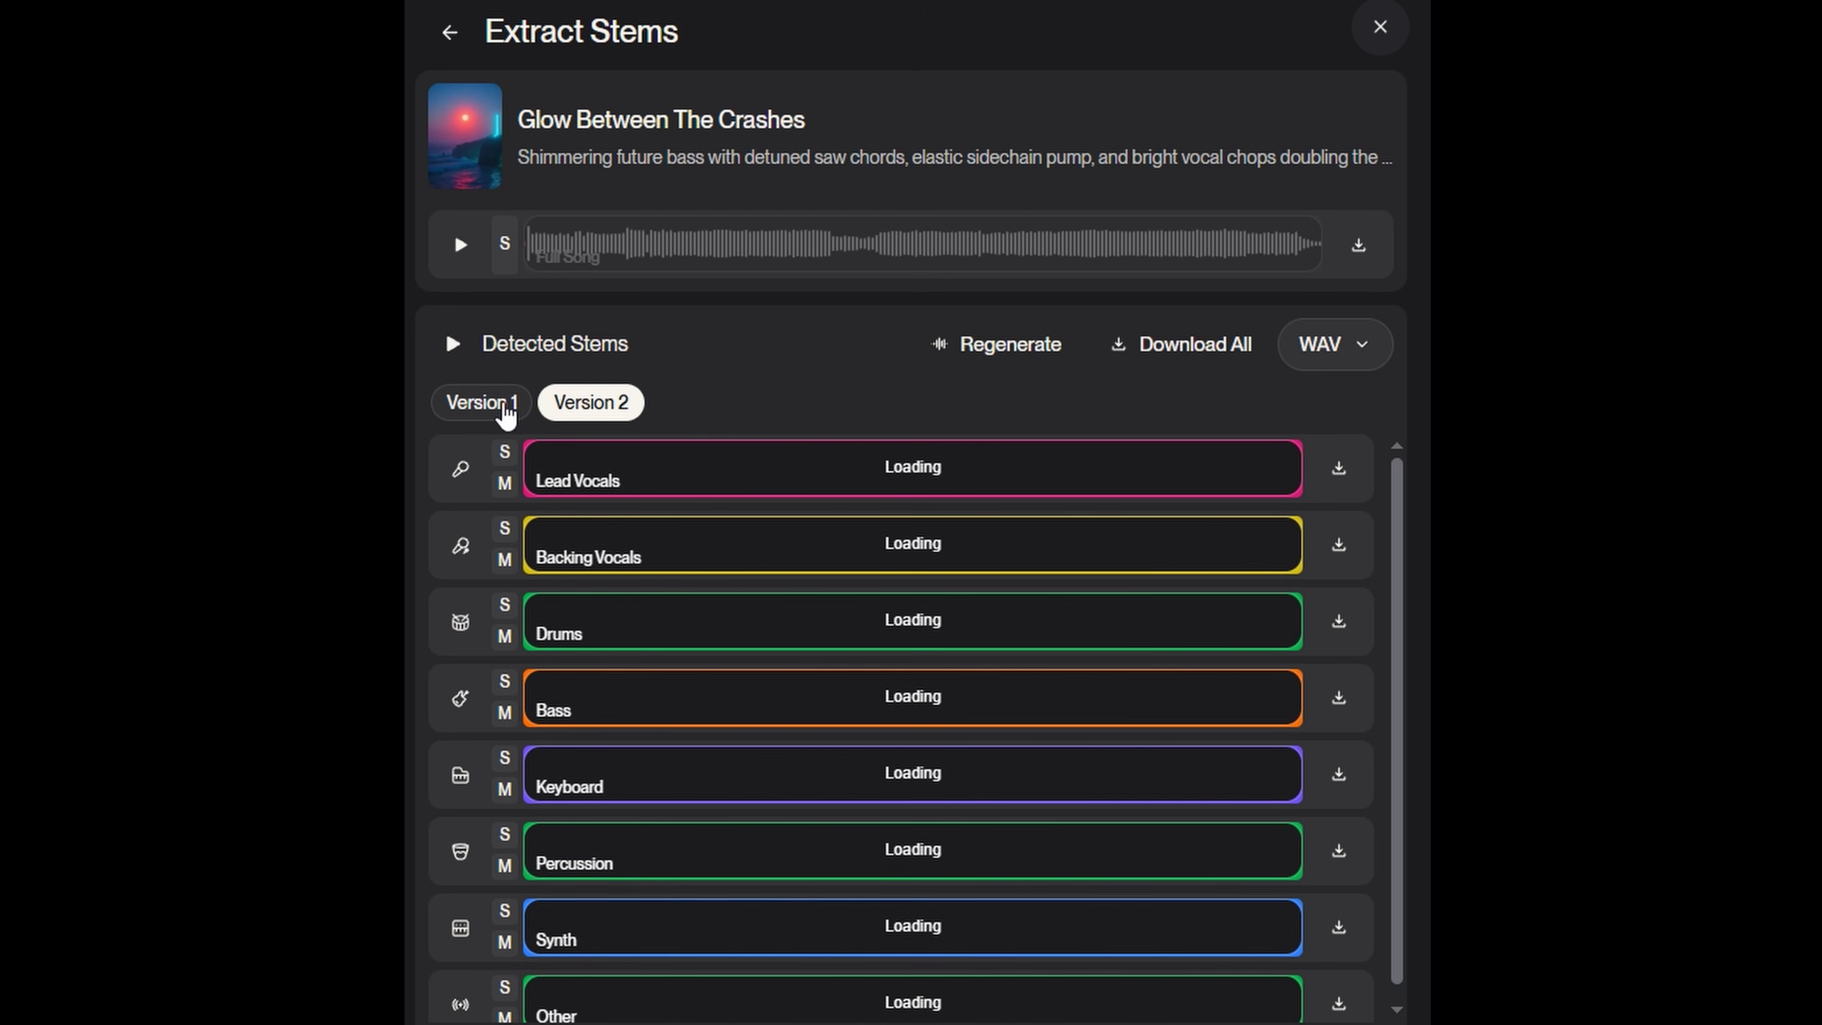
left_click(479, 403)
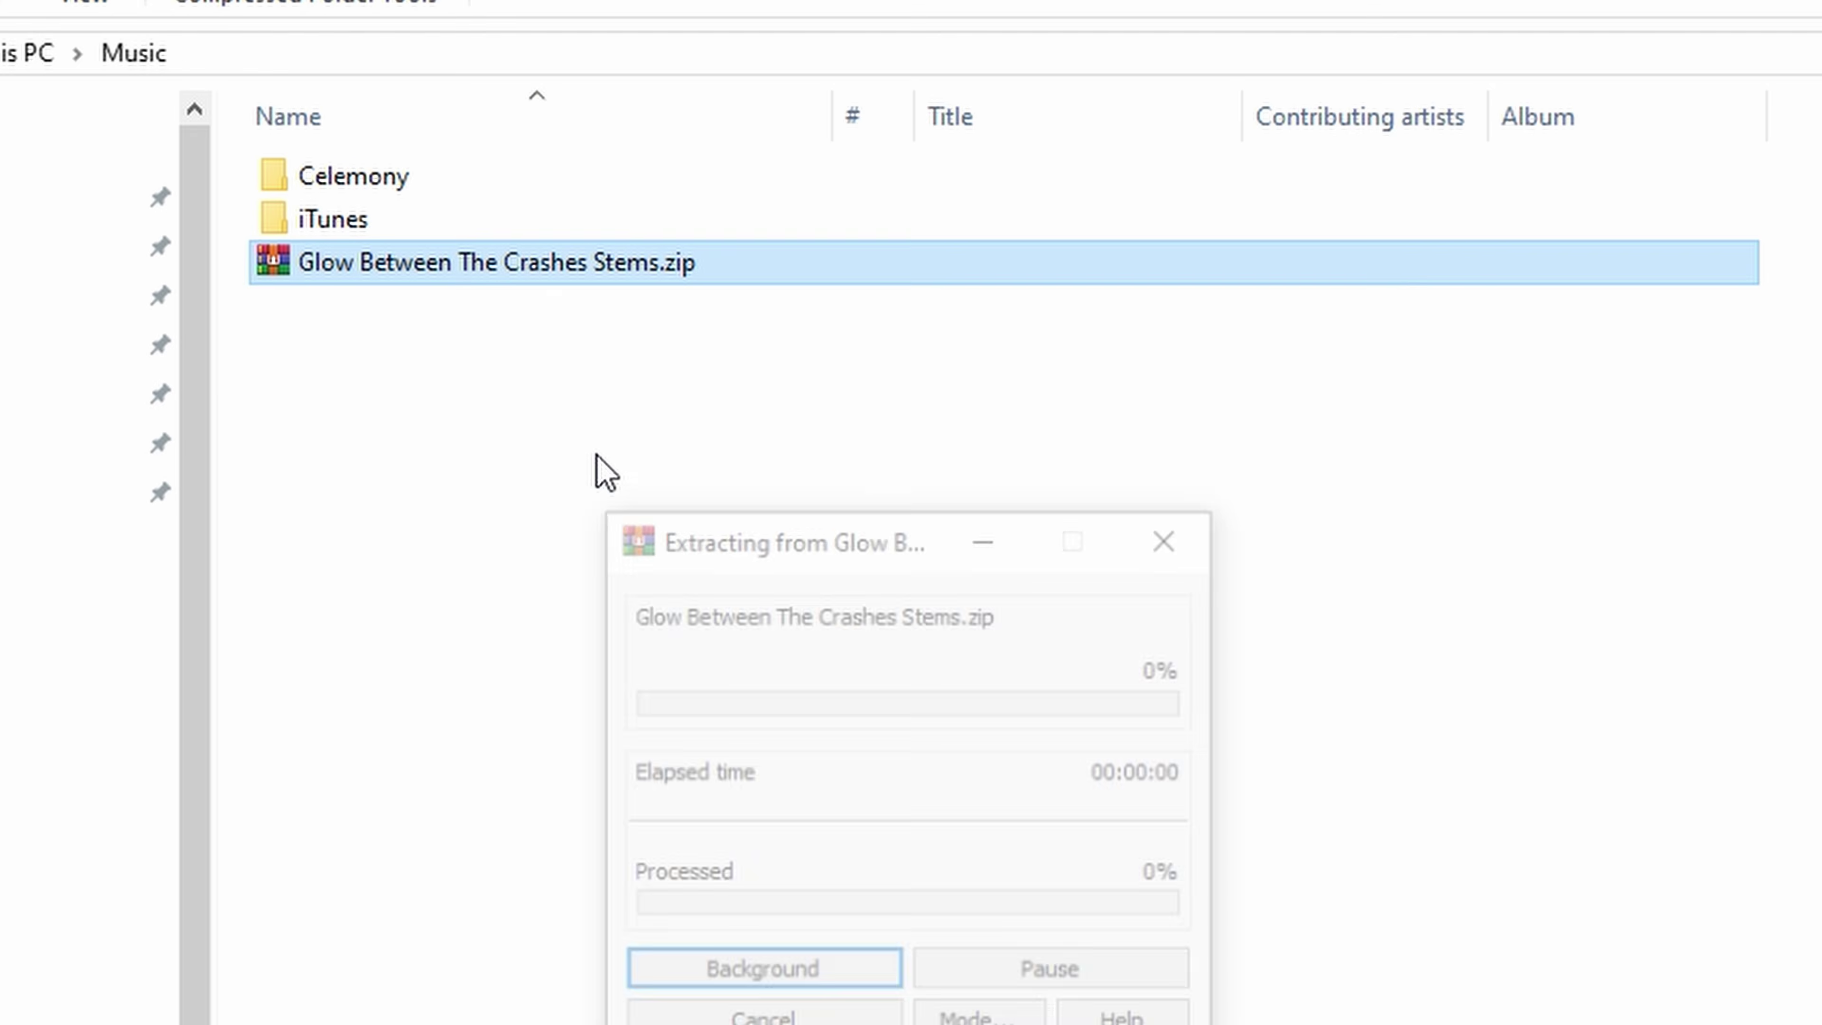
Step: Switch to FL Studio and import the full song and its extracted stem files into the playlist, starting at bar 1 of Track 1
left_click_drag(593, 477, 488, 954)
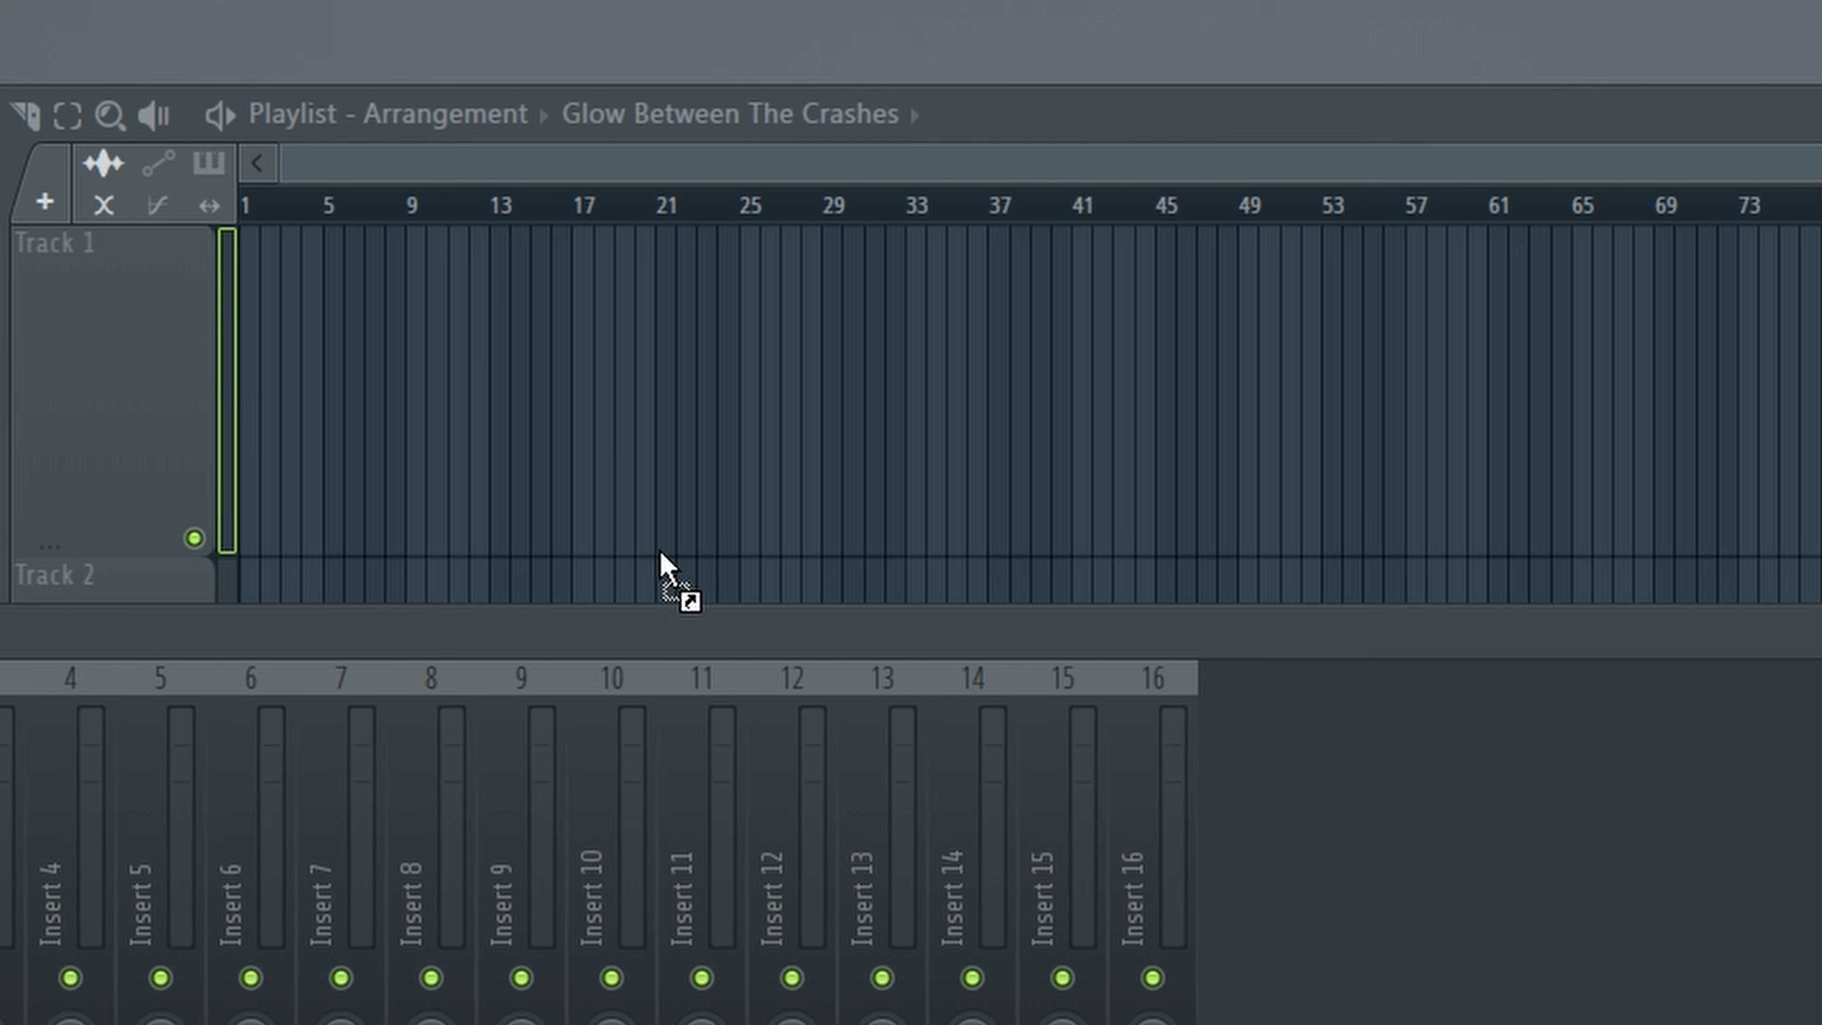
left_click_drag(662, 556, 254, 359)
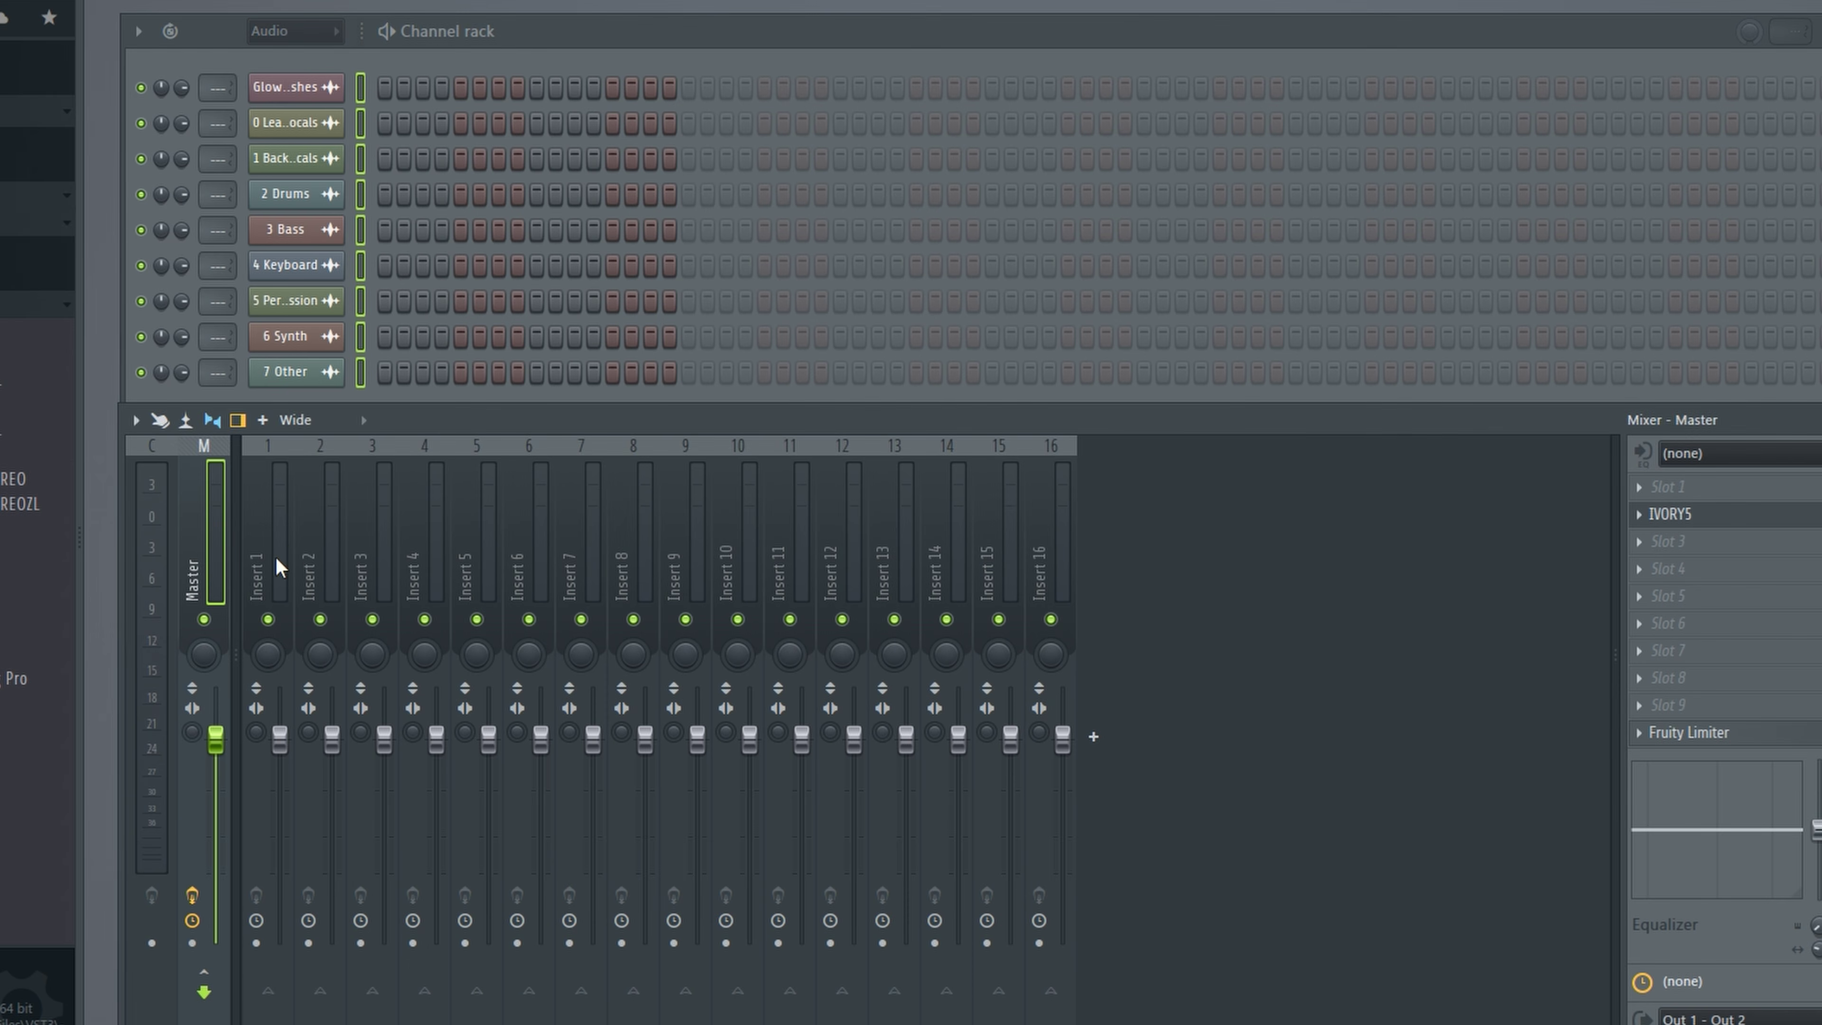
Step: Route all audio channels to individual mixer tracks, starting at Insert 1
right_click(280, 566)
mouse_move(363, 539)
left_click(640, 559)
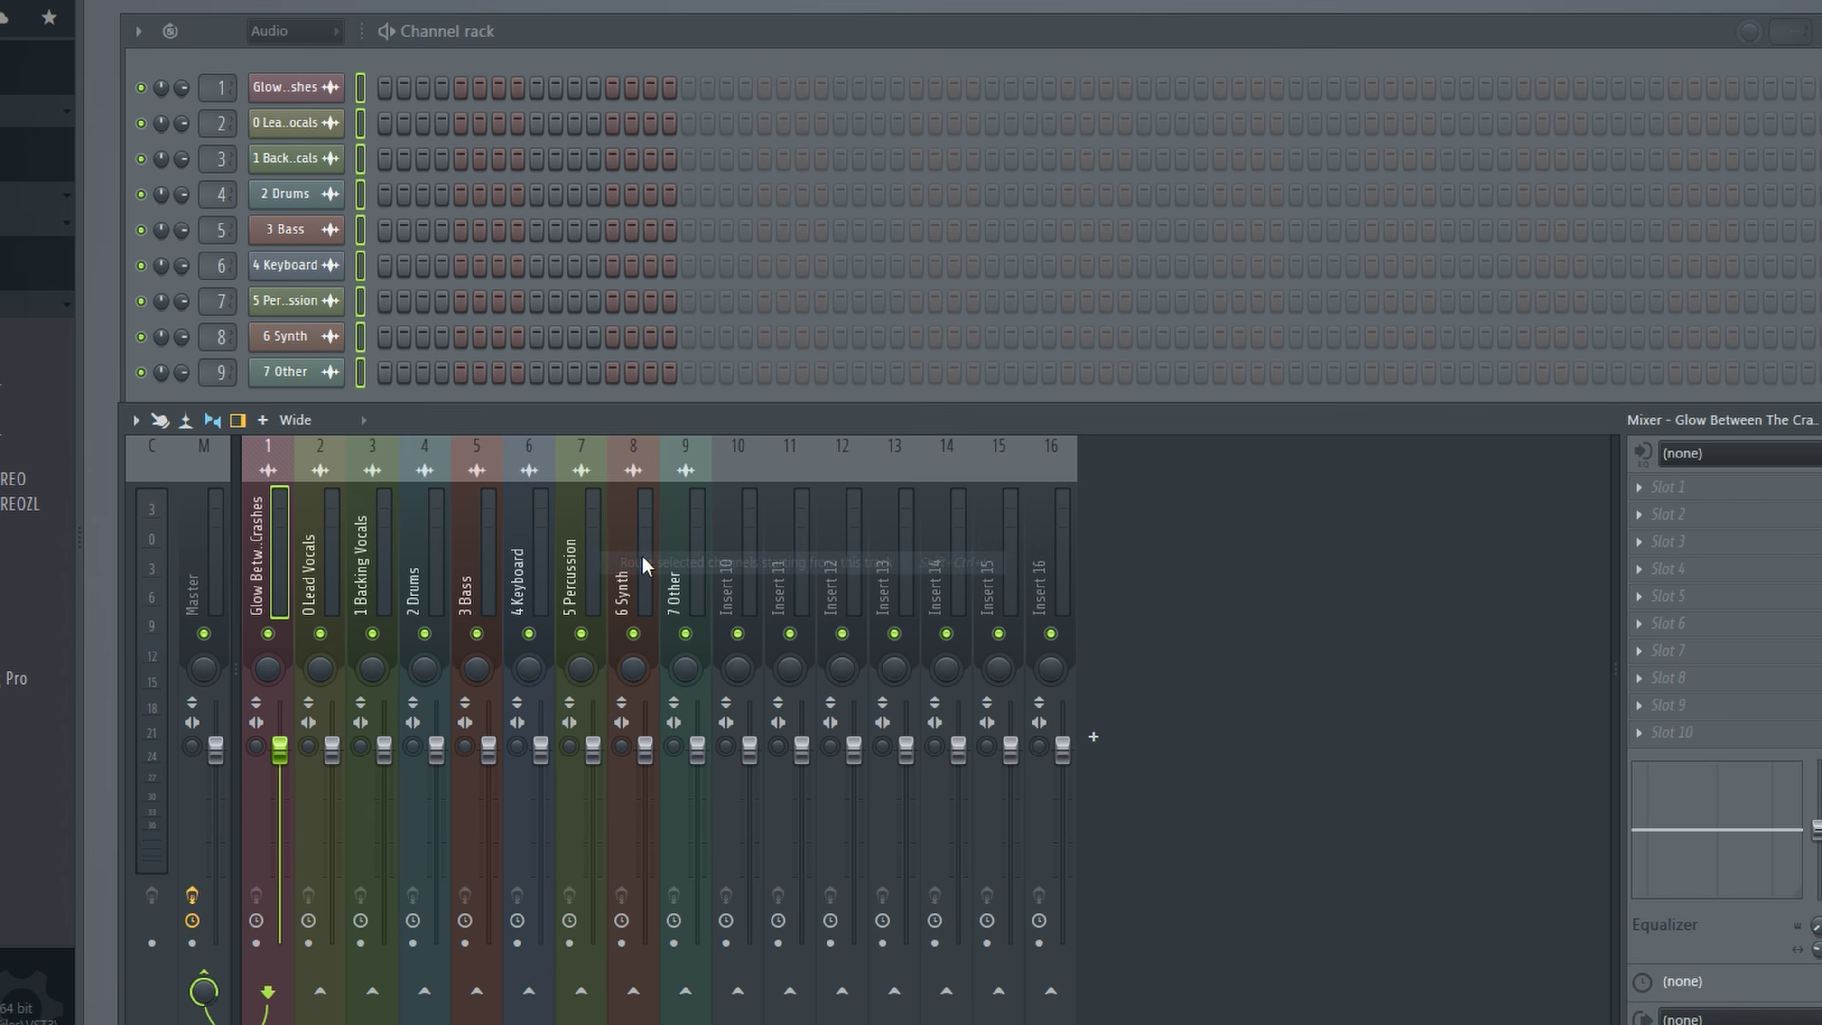
Step: Play the arrangement and examine the levels of the stem mixer tracks and the master, then stop playback
key("space")
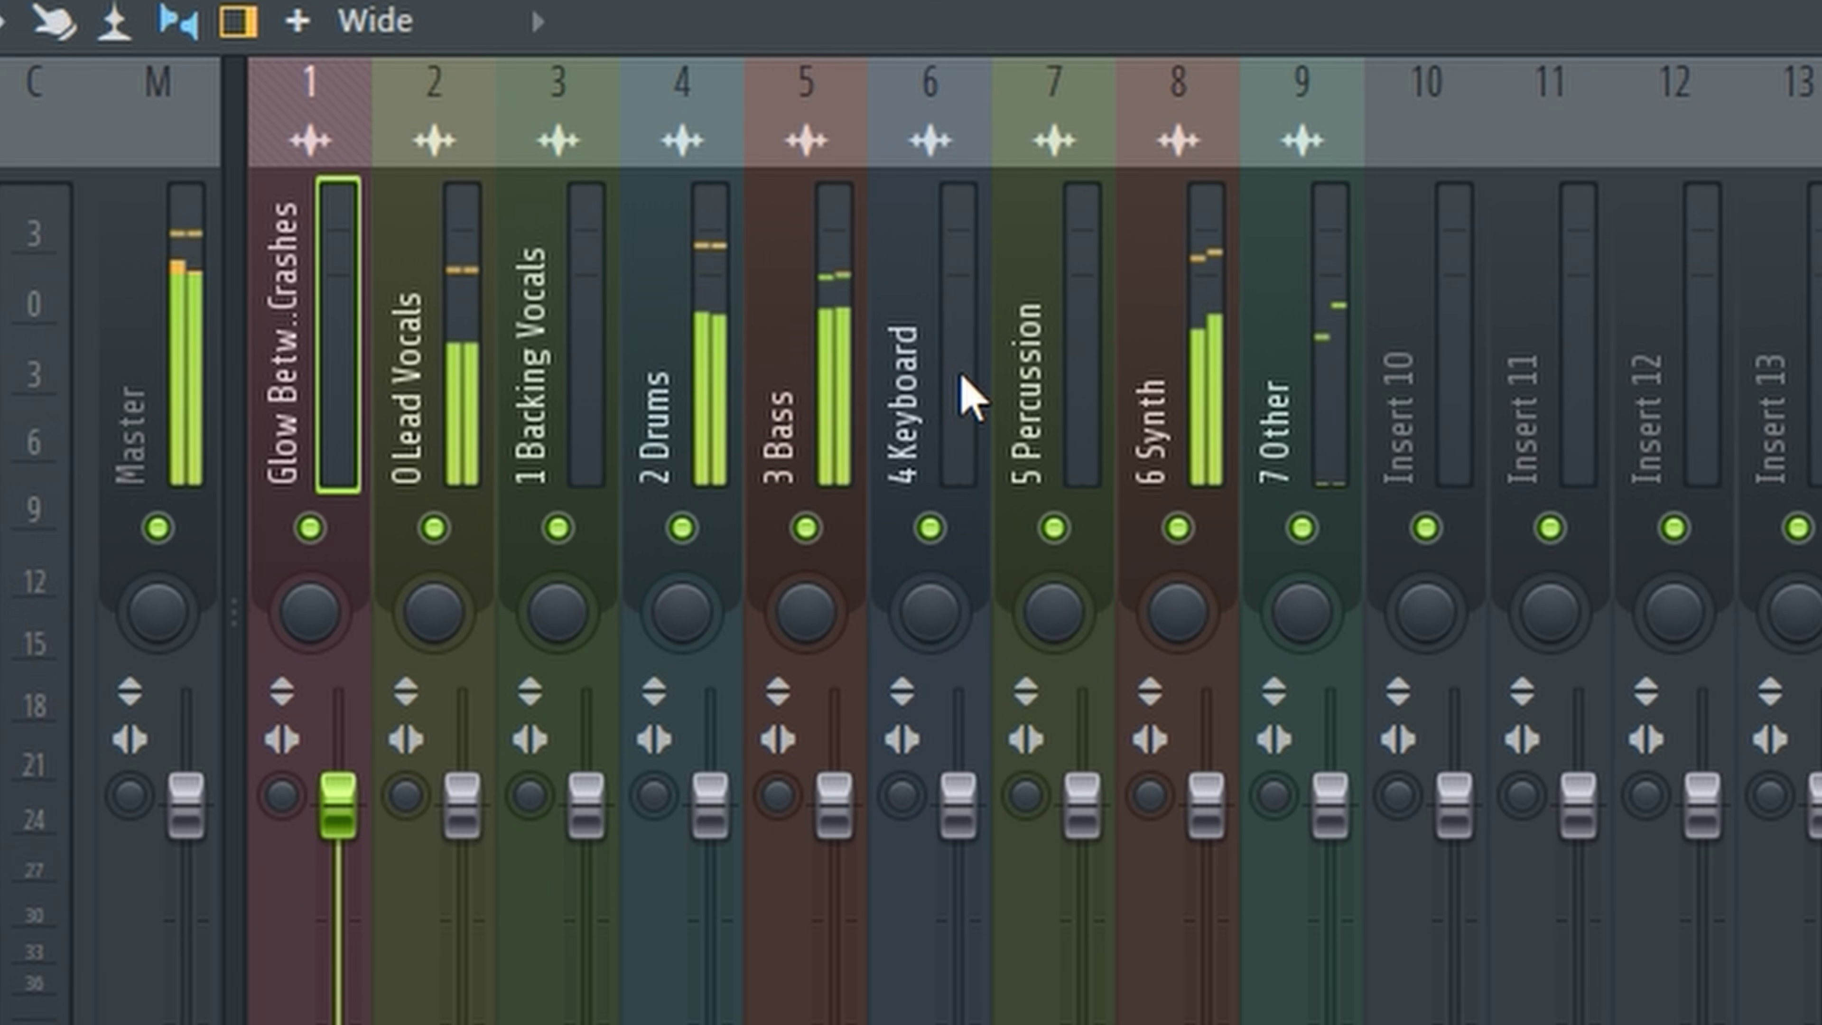
left_click(1163, 454)
left_click(1272, 436)
left_click(803, 373)
left_click(528, 358)
left_click(1069, 374)
left_click(682, 378)
left_click(1054, 405)
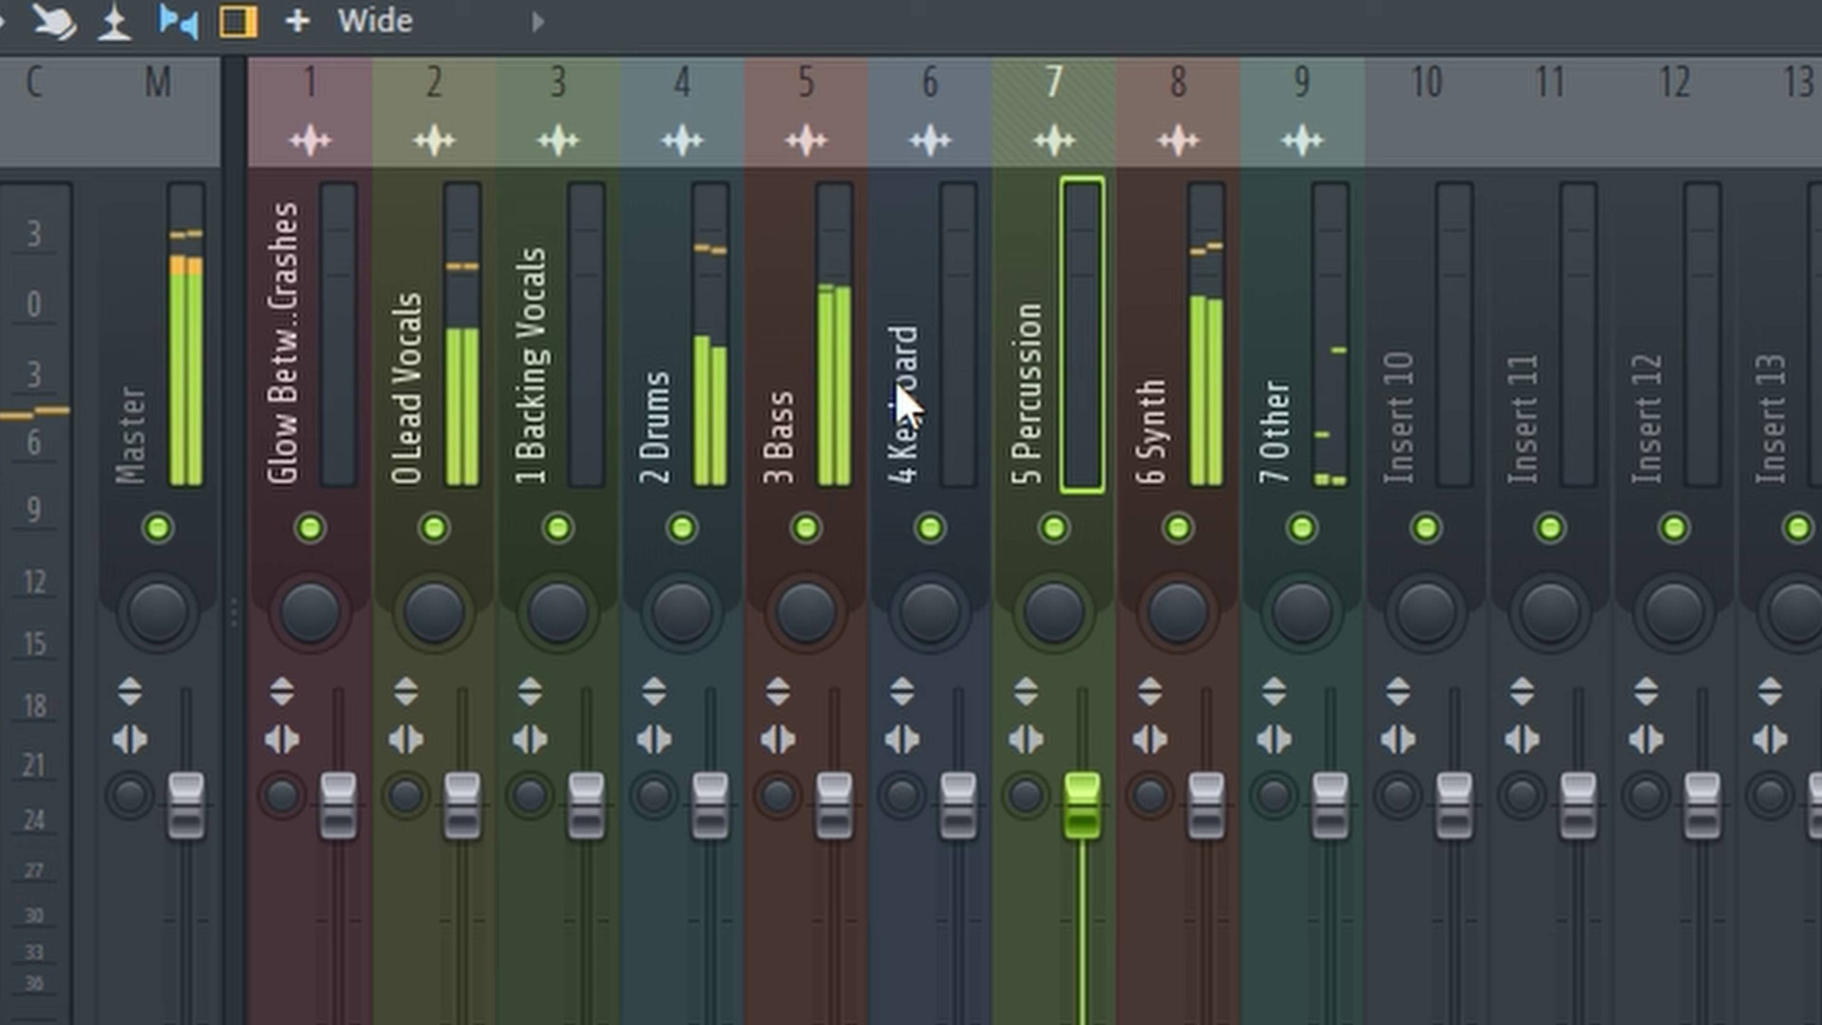
left_click(1203, 407)
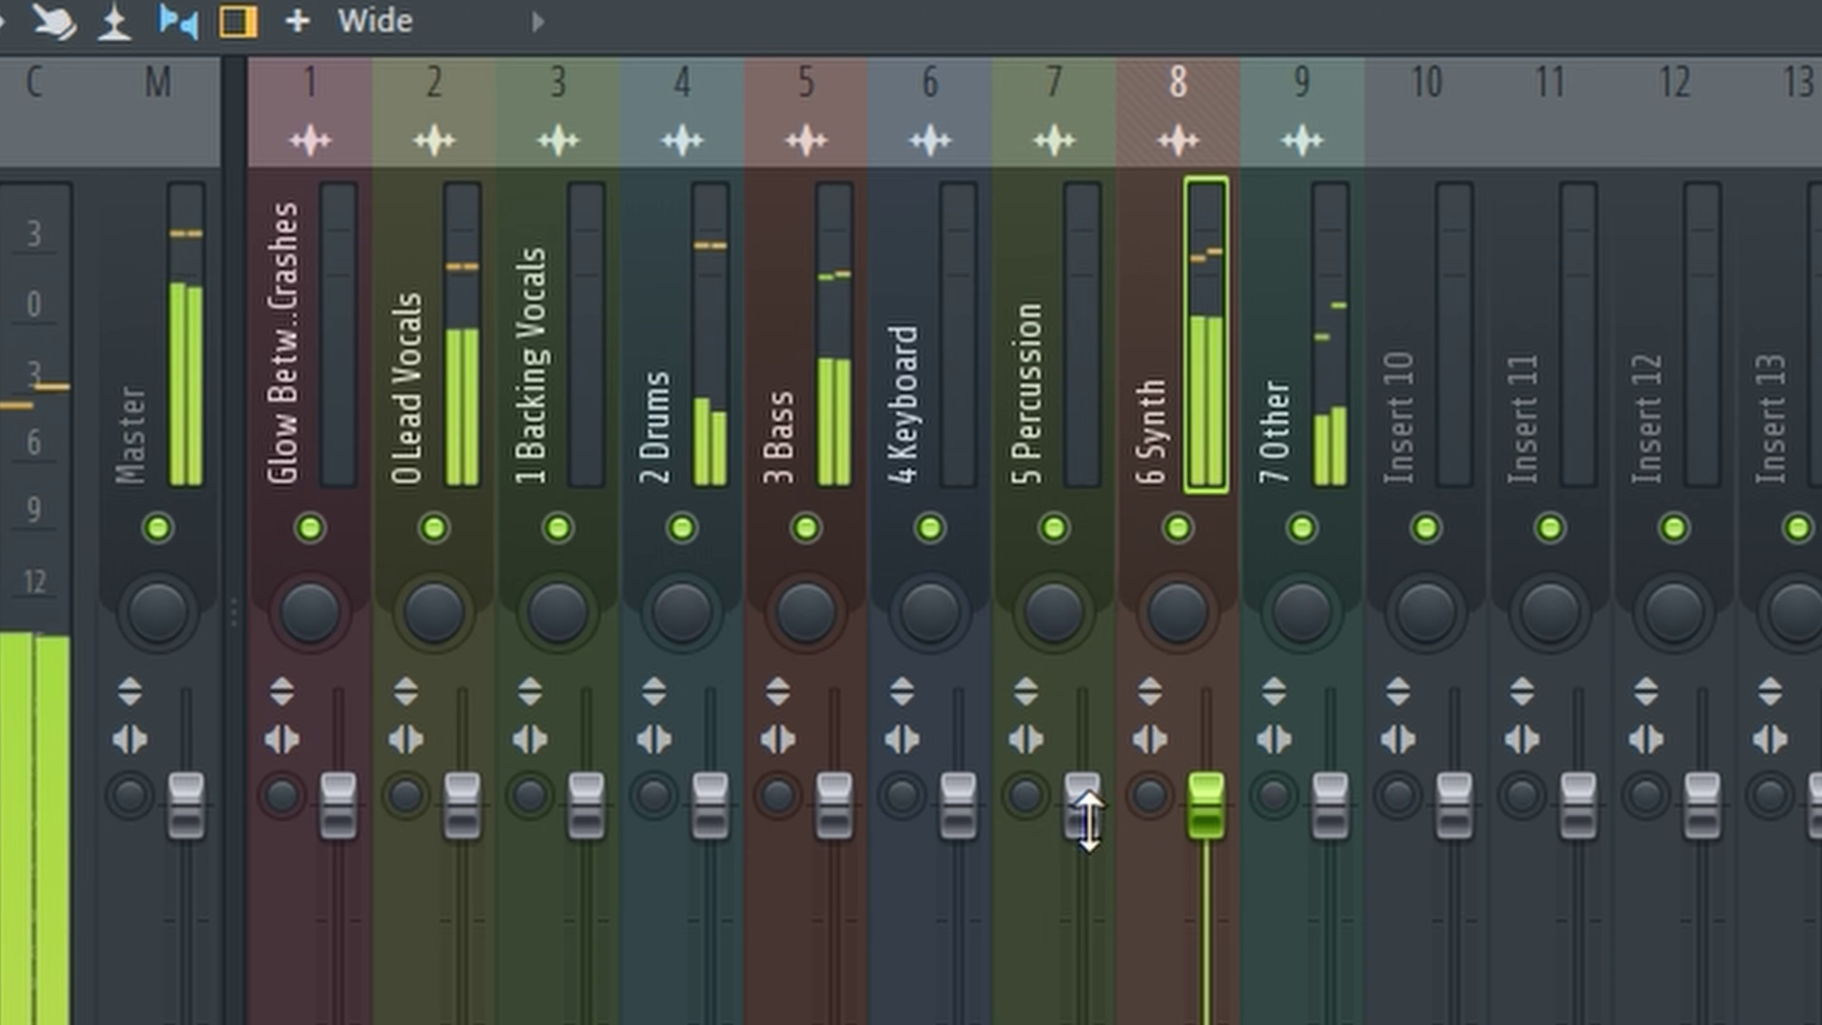
left_click(344, 436)
left_click(123, 407)
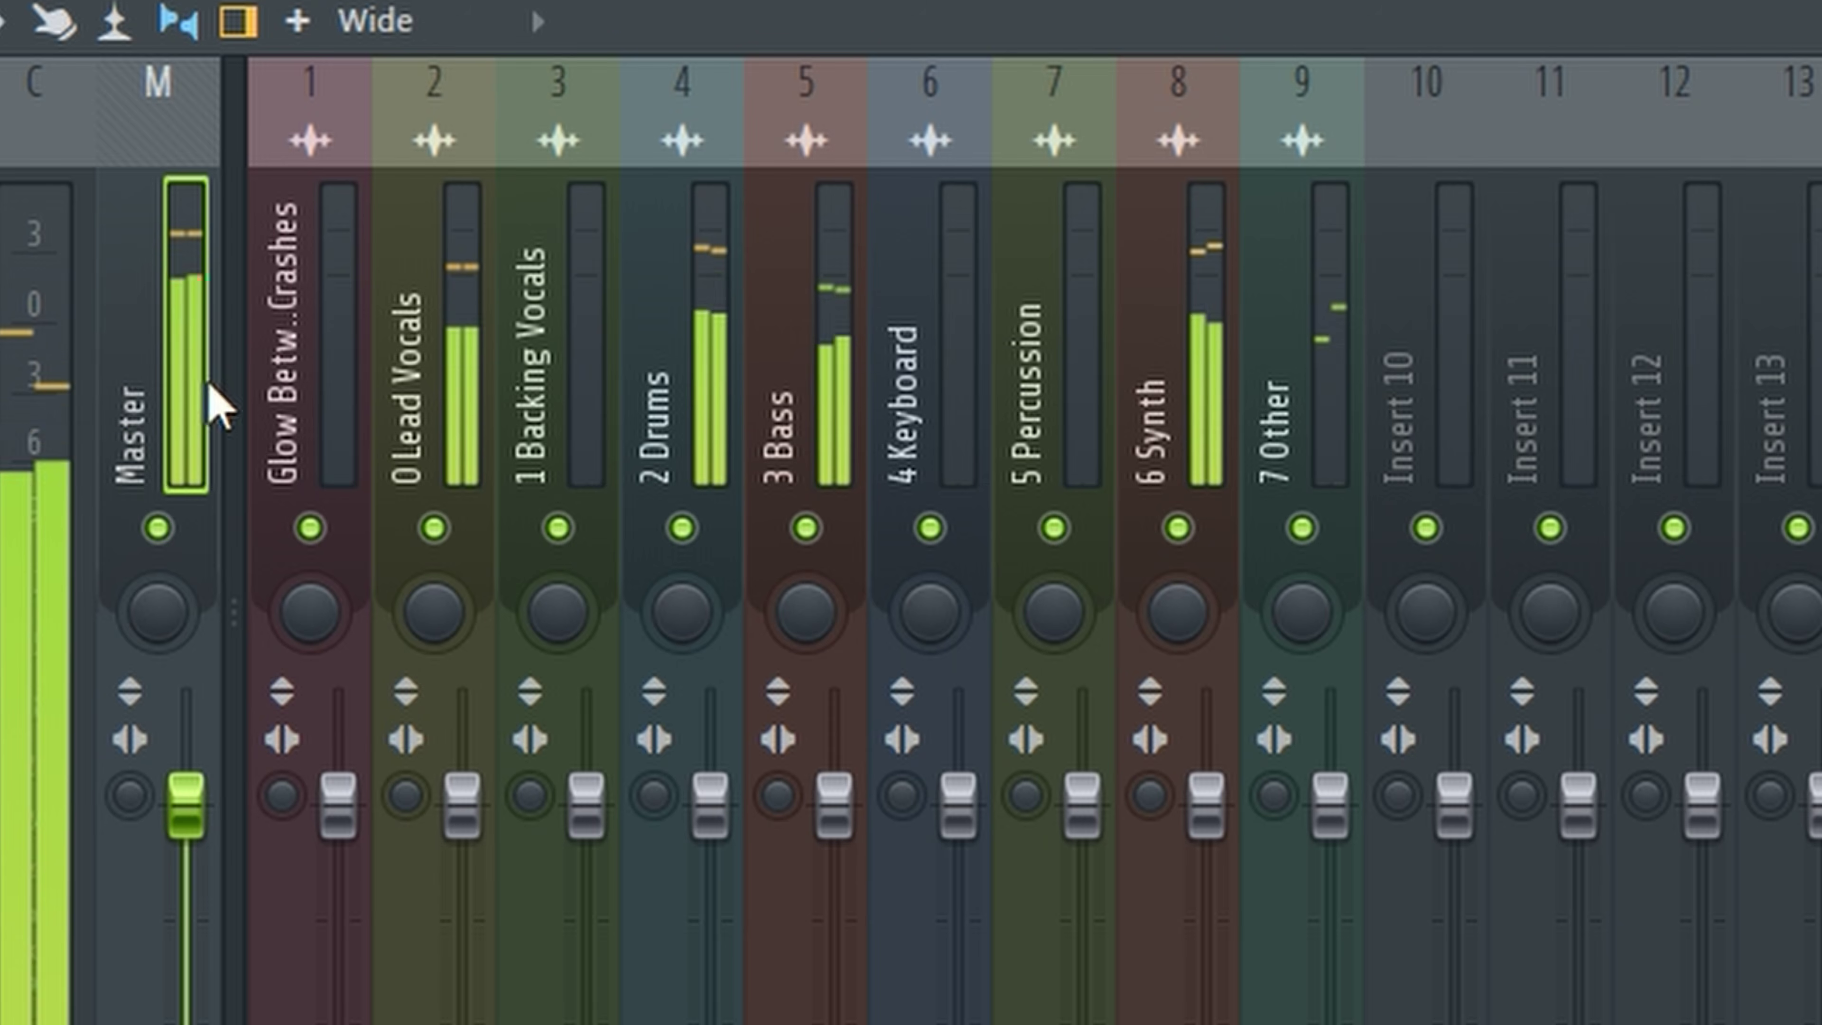
key("space")
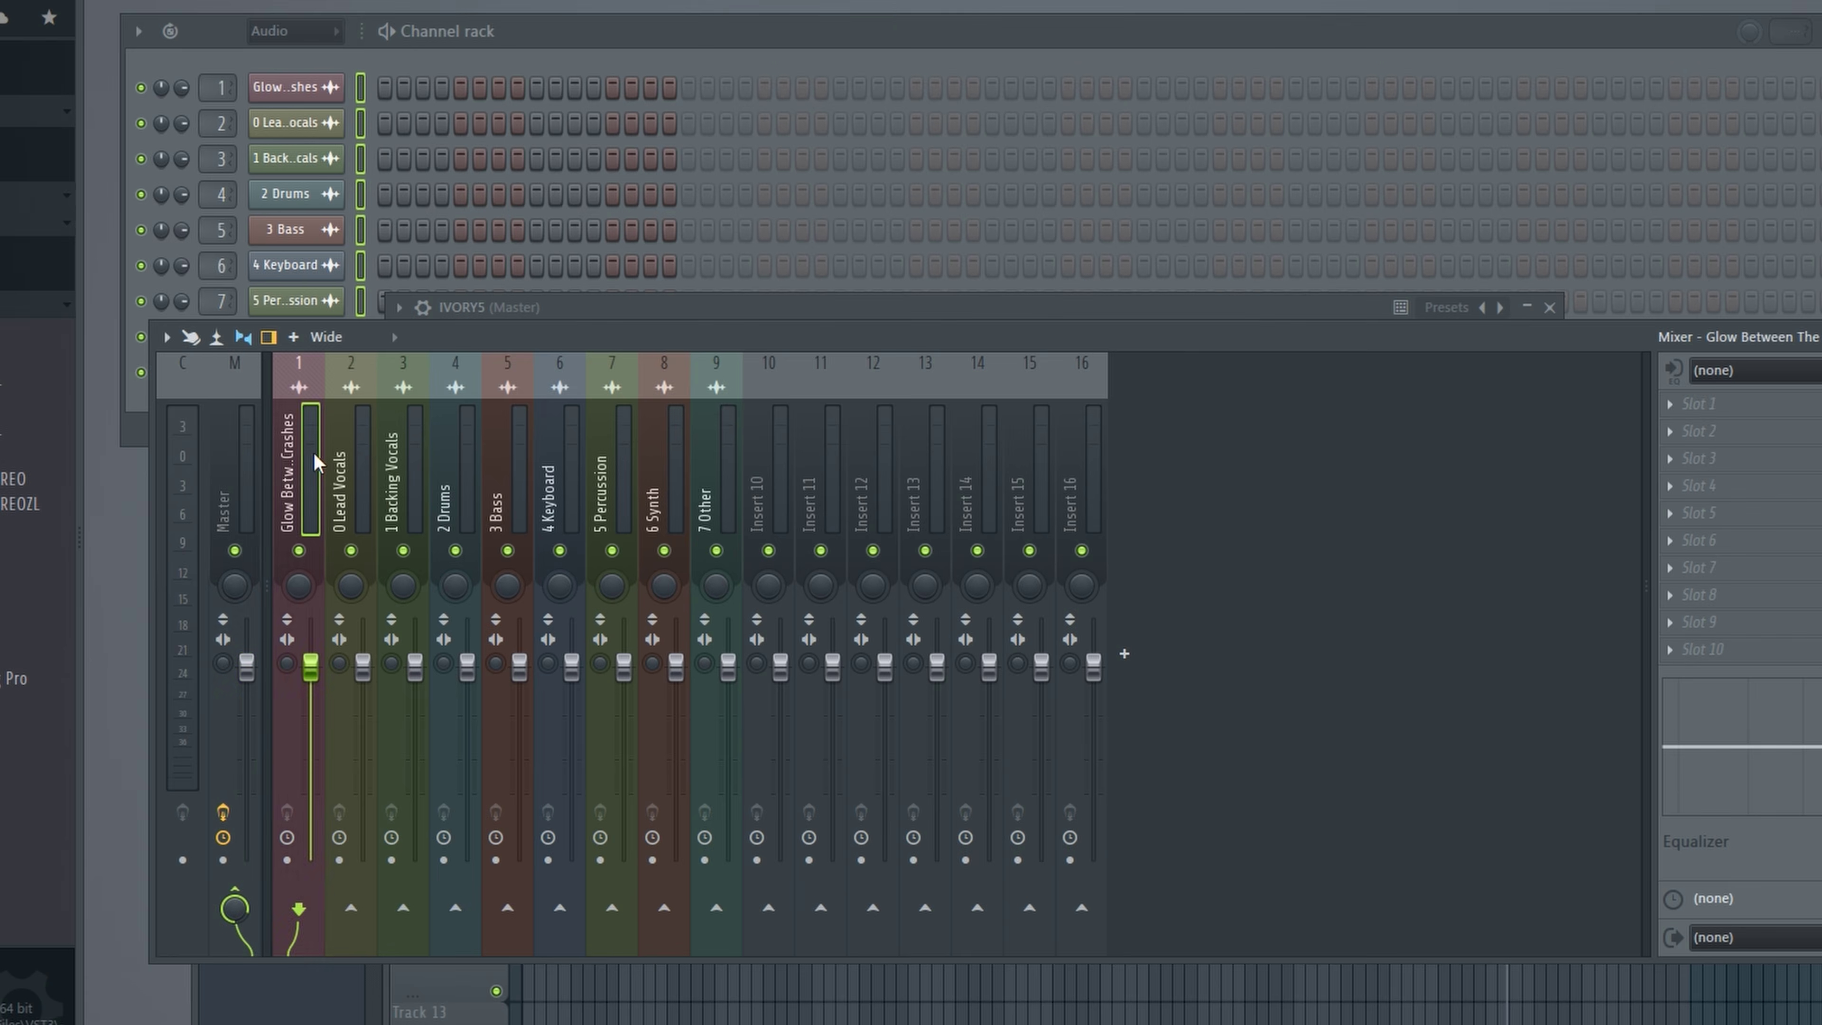
Step: Solo the Drums mixer track during playback and load the UADx LA-2A Silver Compressor on it
left_click(717, 316)
key("space")
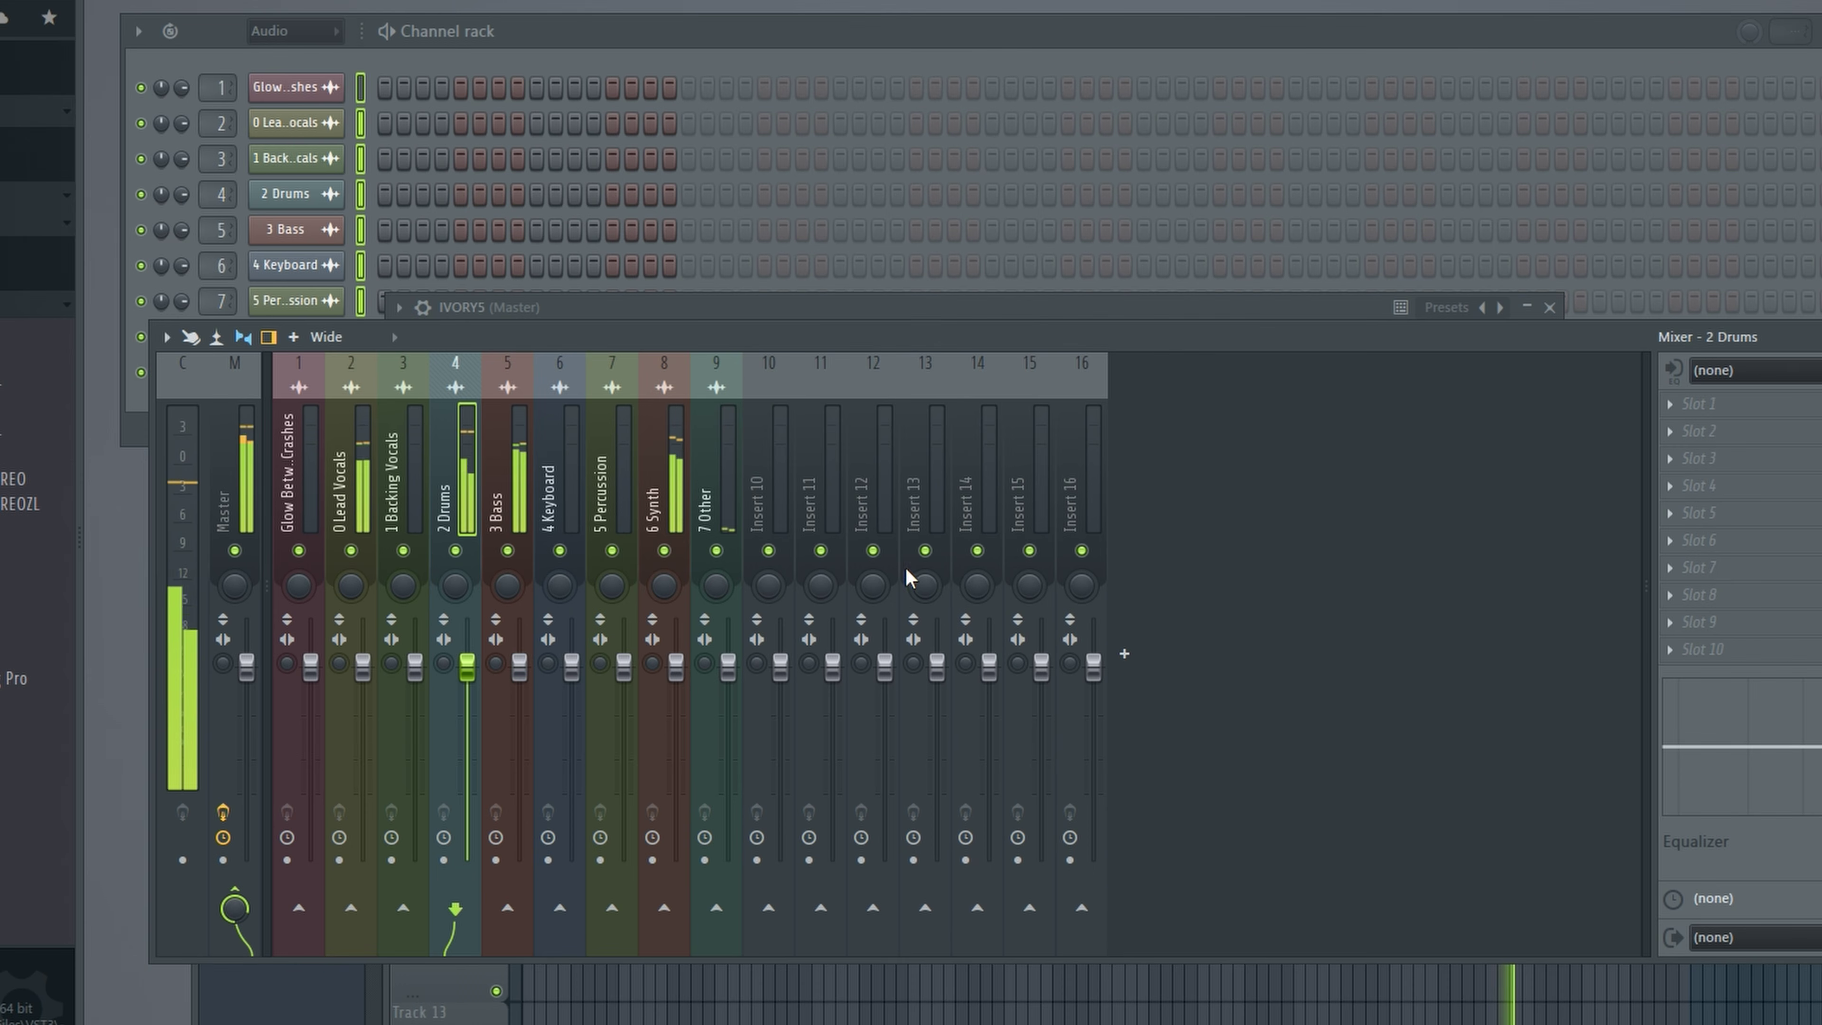
right_click(459, 557)
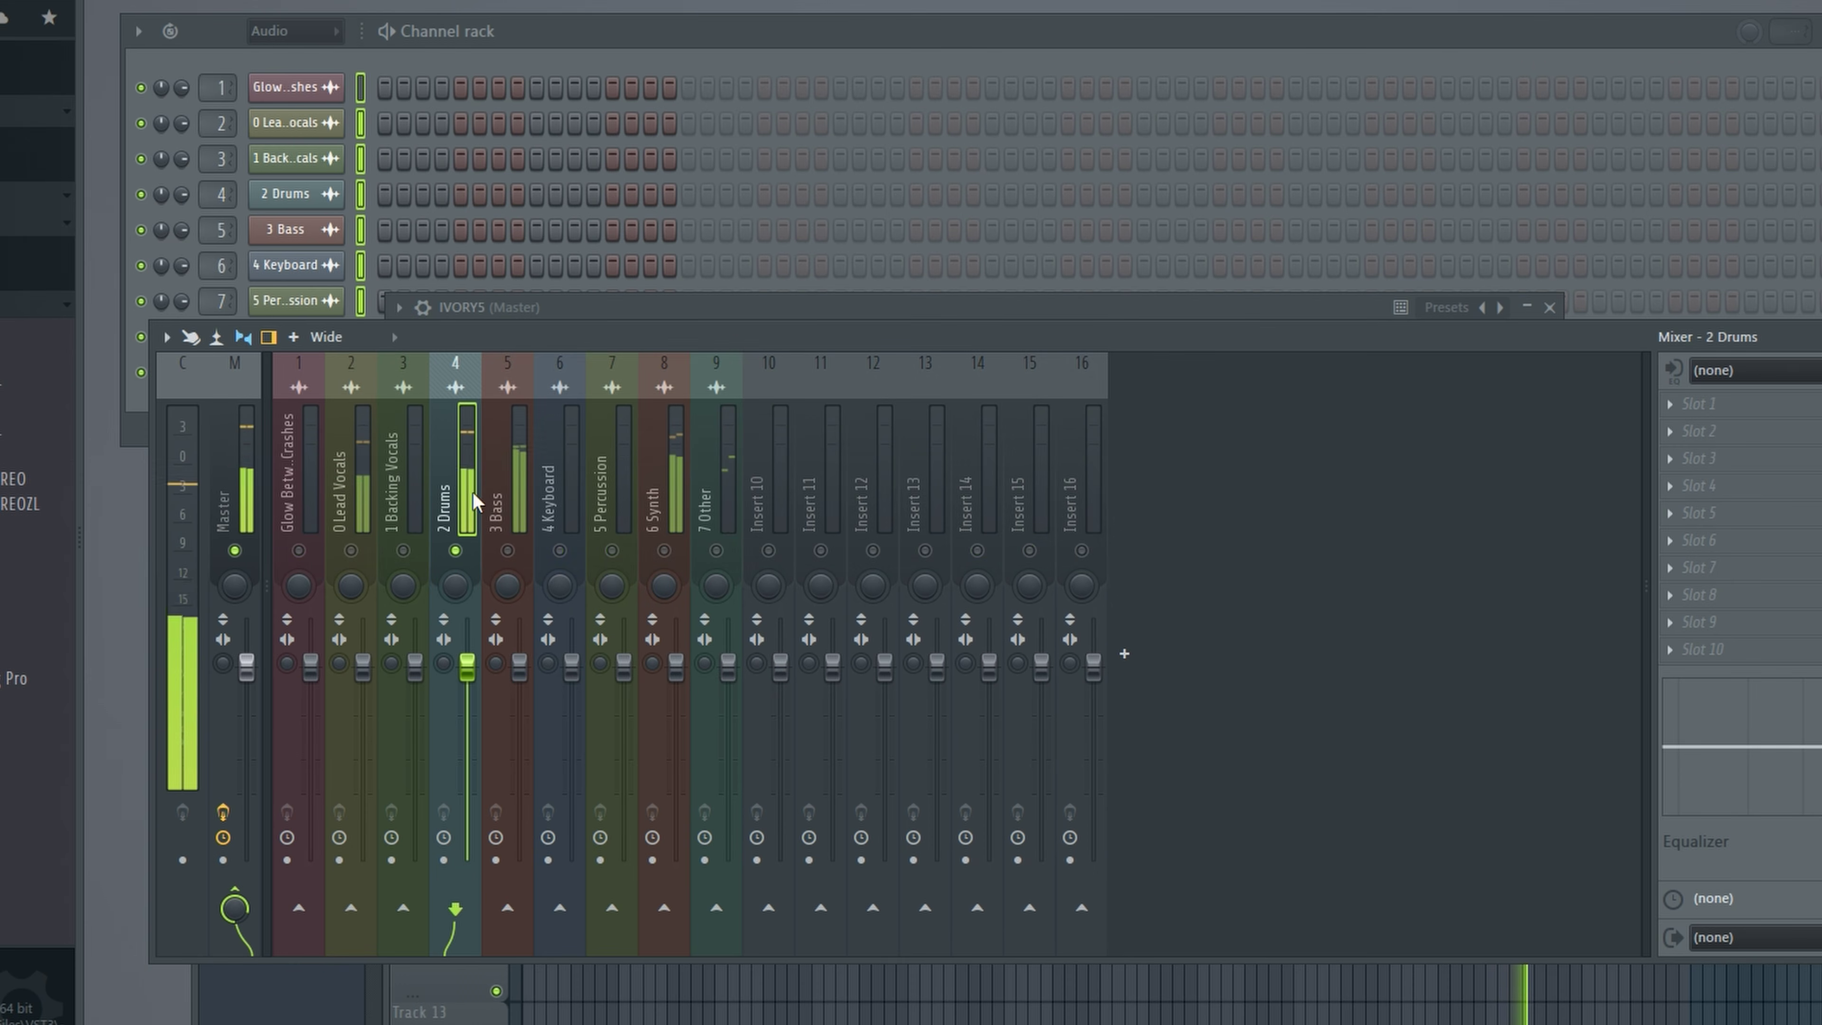
scroll(21, 671, "down", 5)
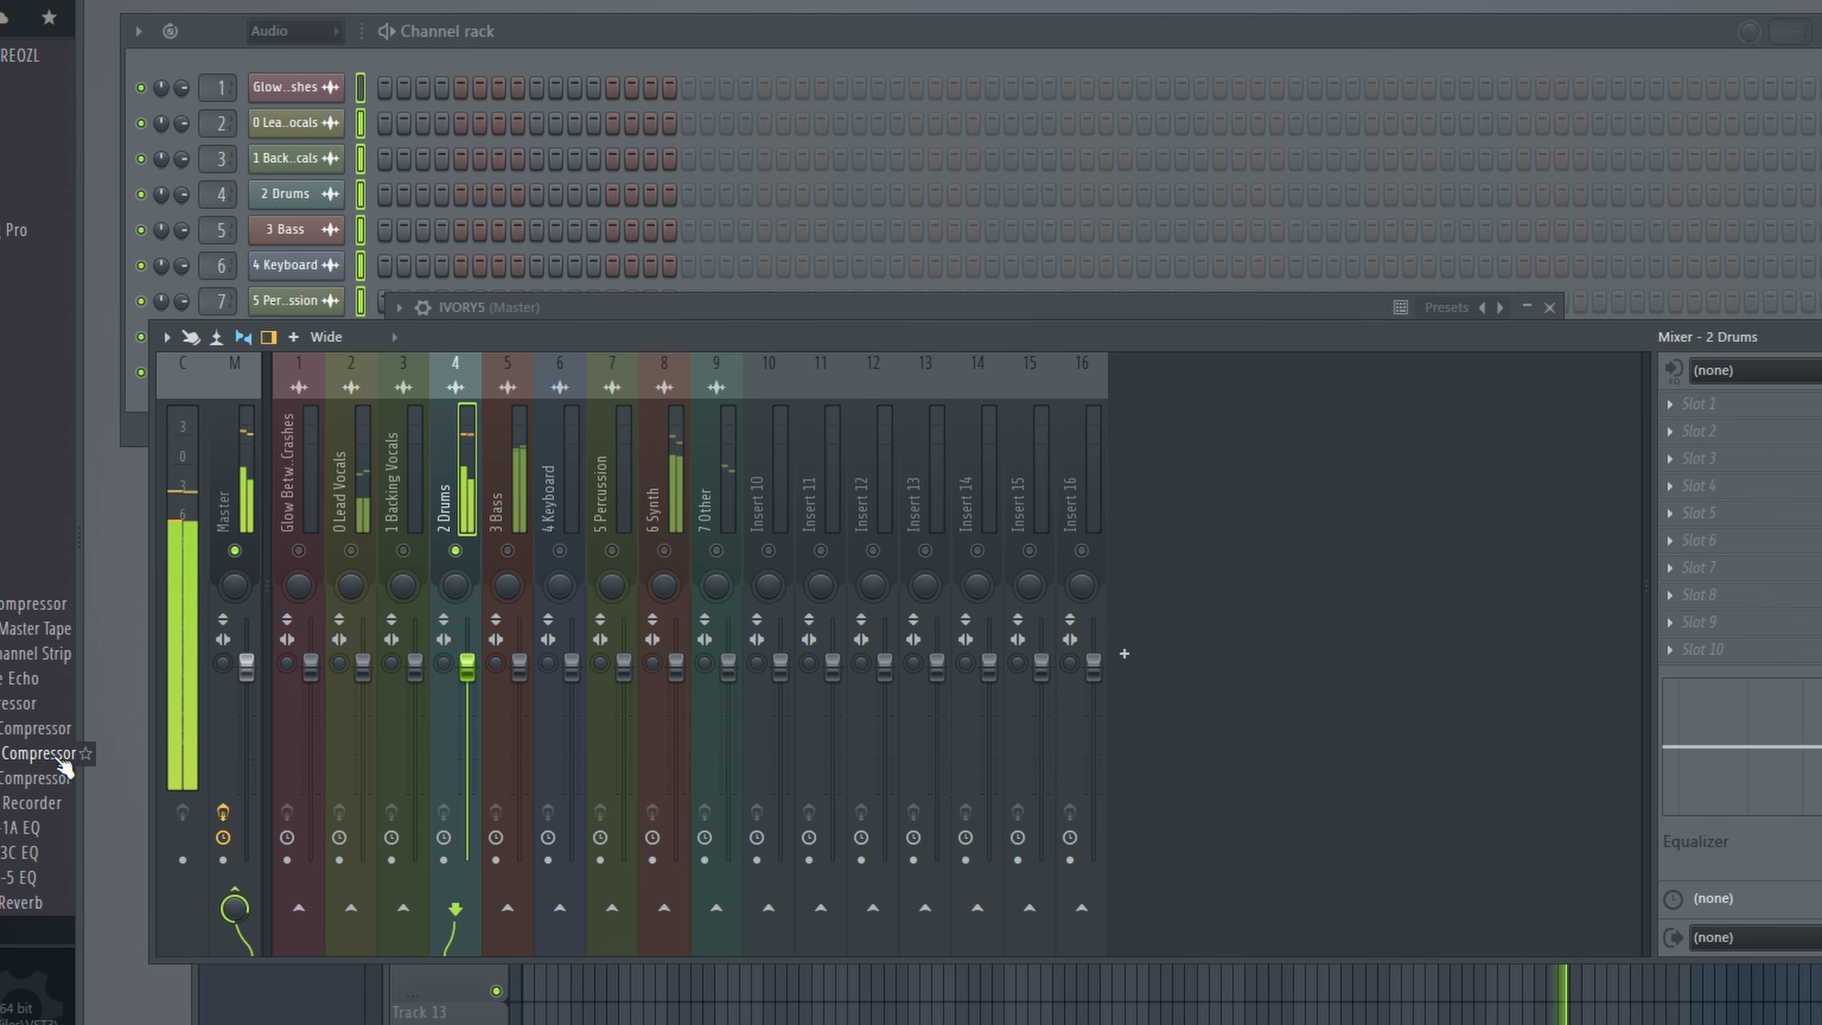
left_click_drag(13, 762, 465, 510)
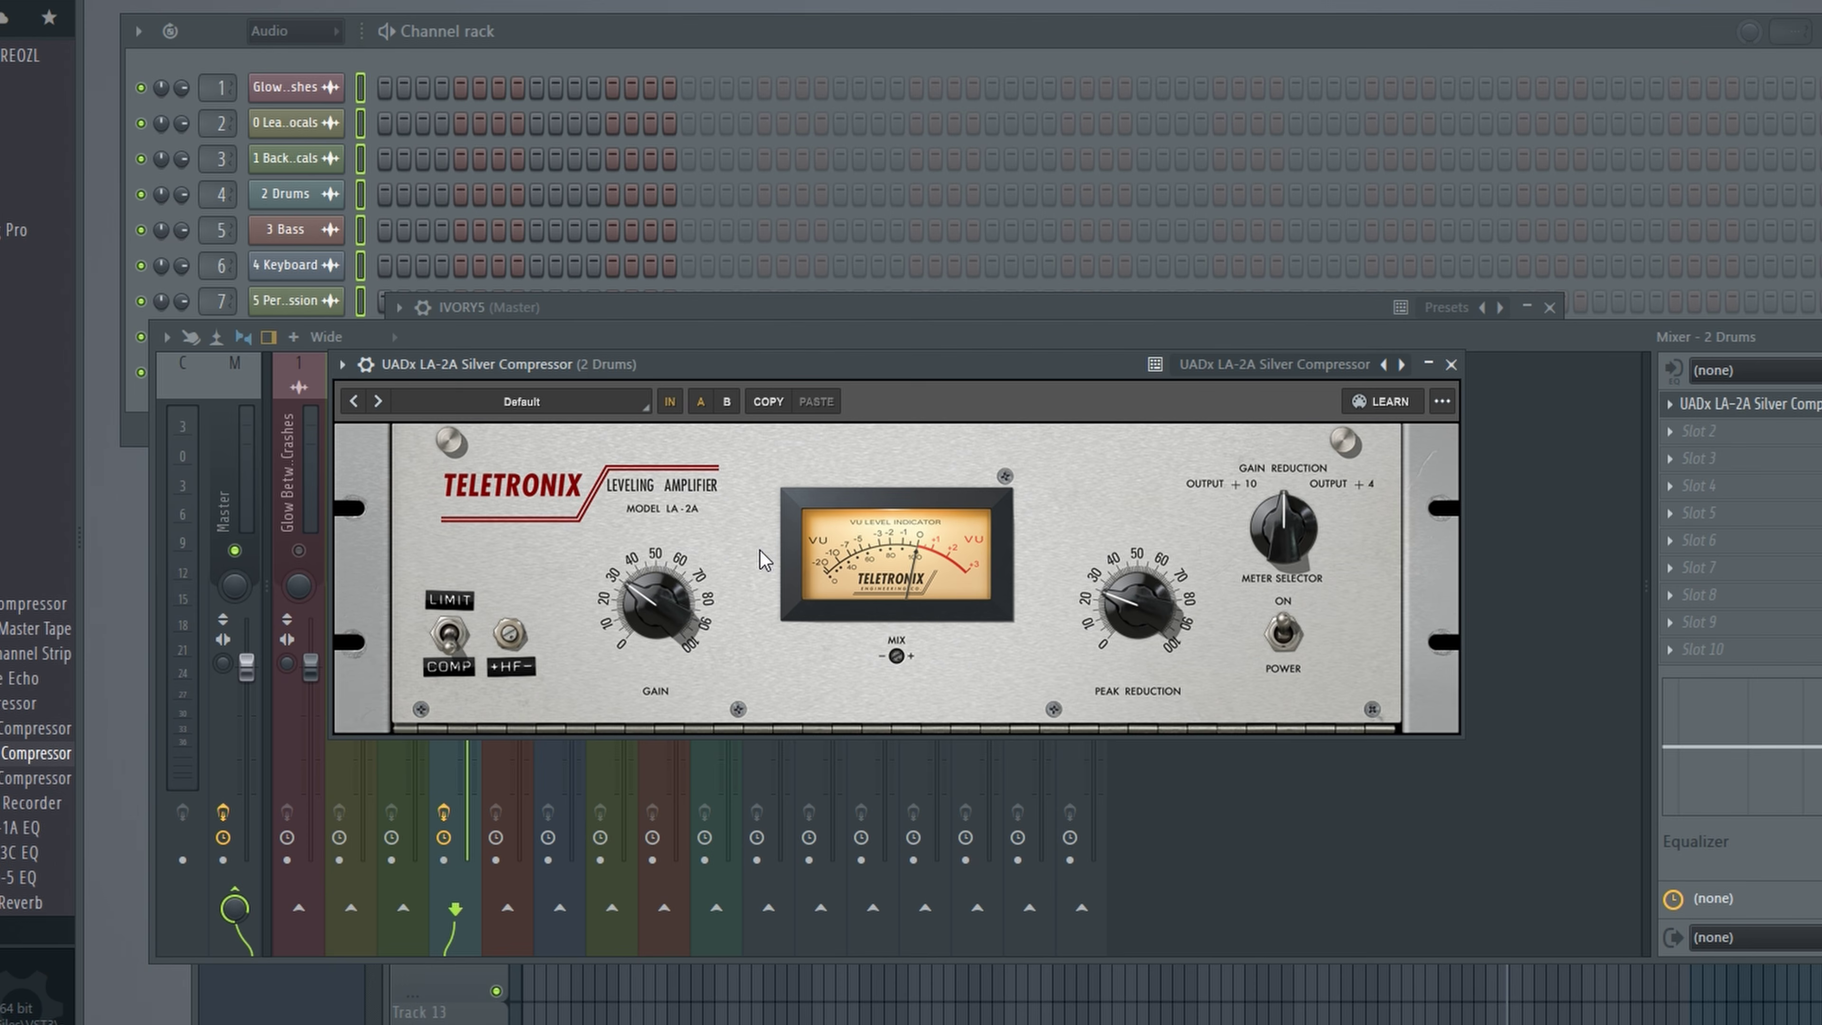
Step: Play the soloed drums, turn down the LA-2A Silver Compressor's peak reduction and lower the Drums mixer fader
key("space")
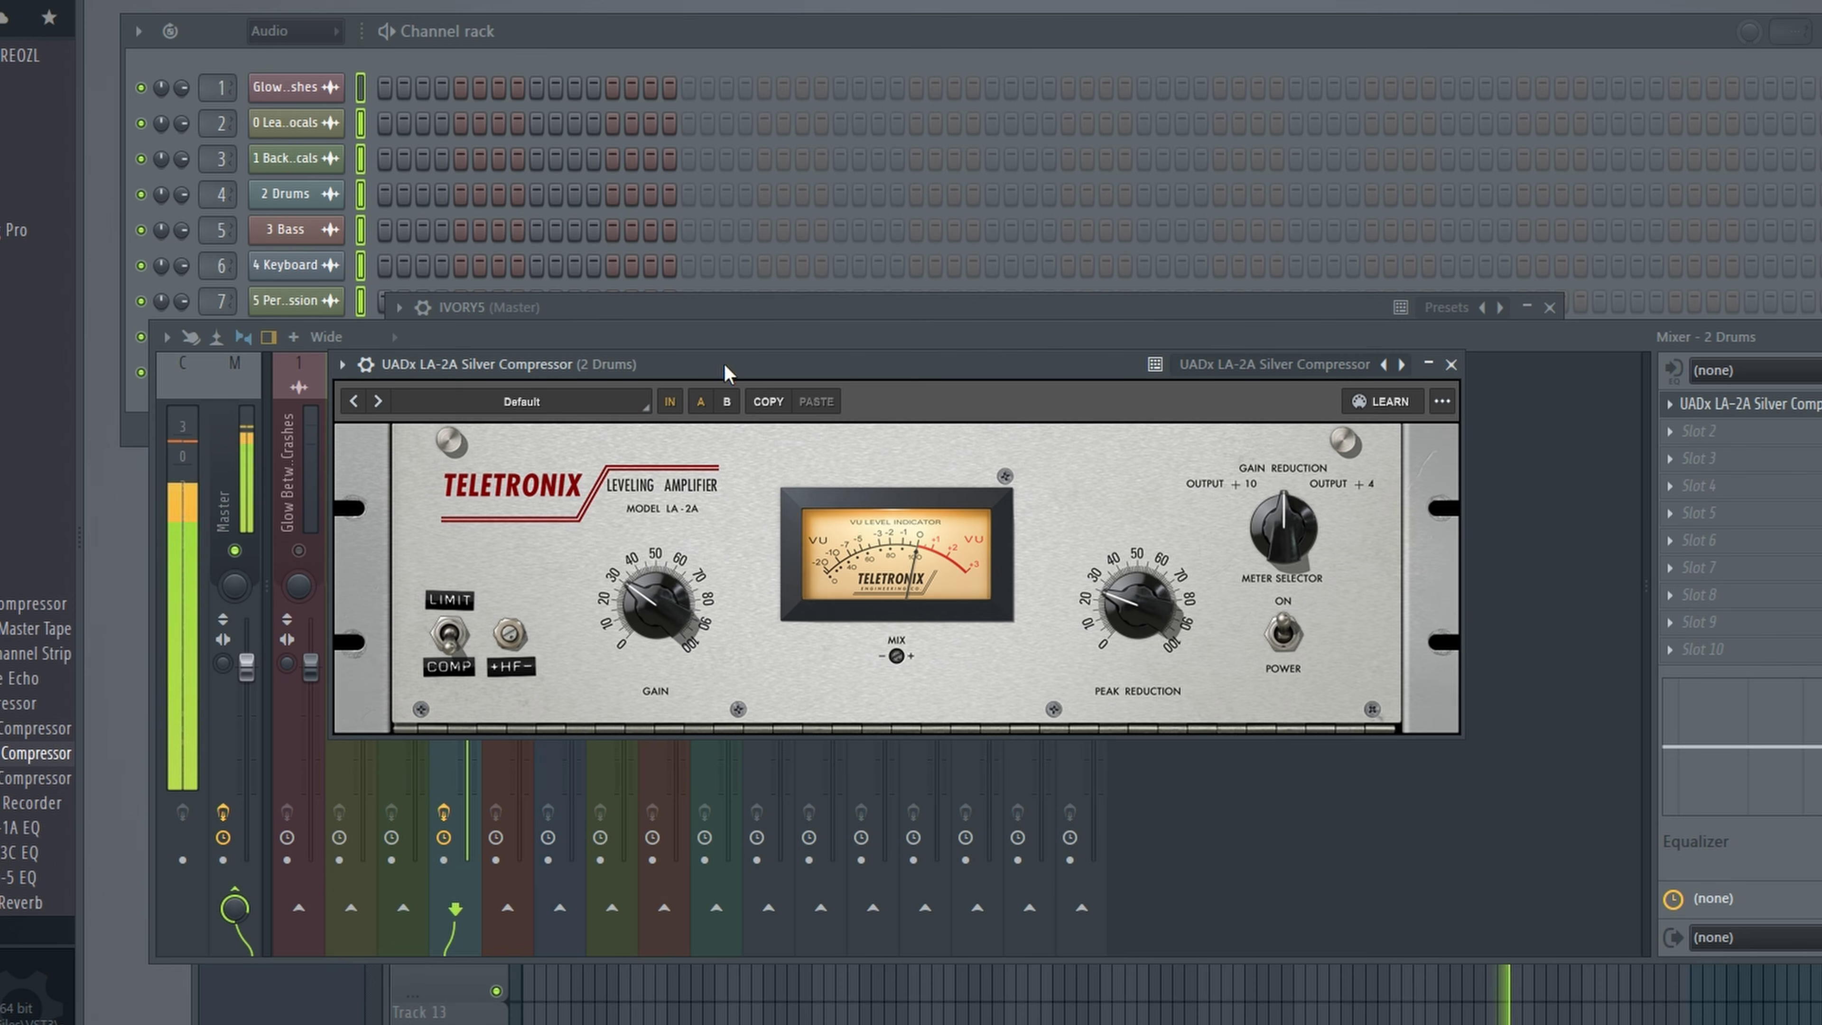
left_click_drag(944, 372, 1034, 145)
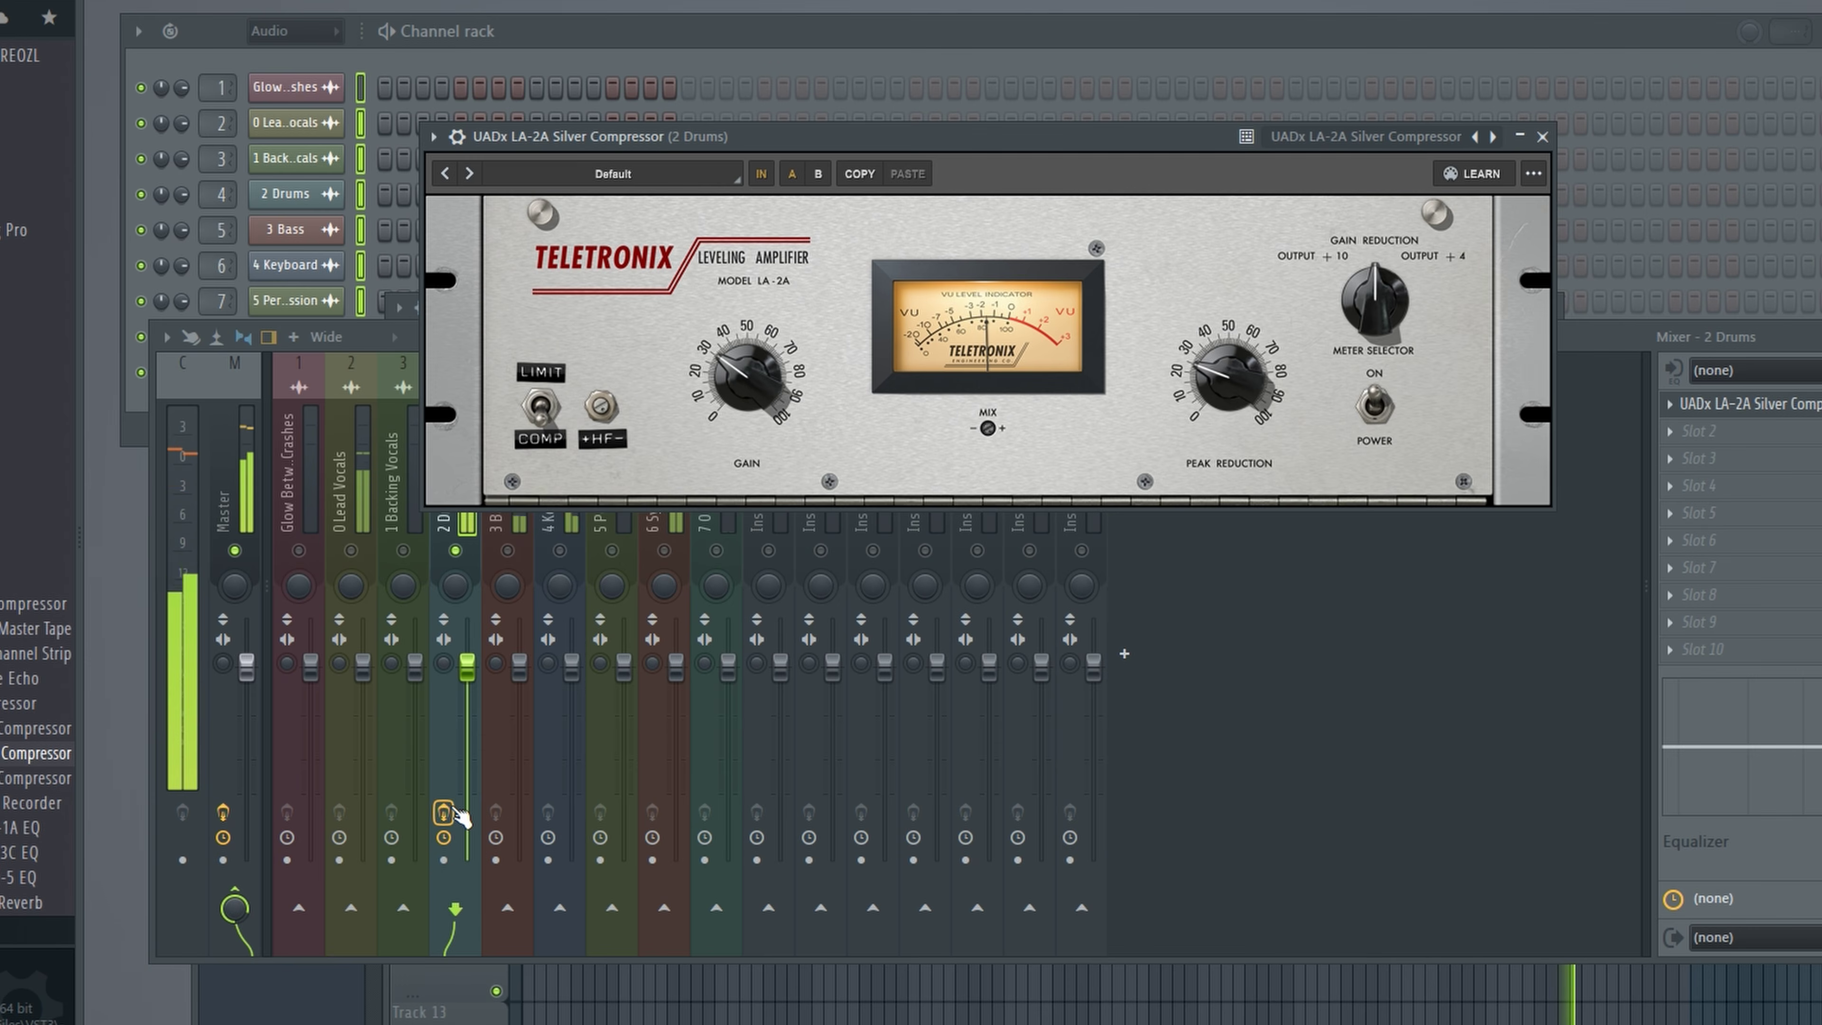
left_click_drag(742, 356, 692, 447)
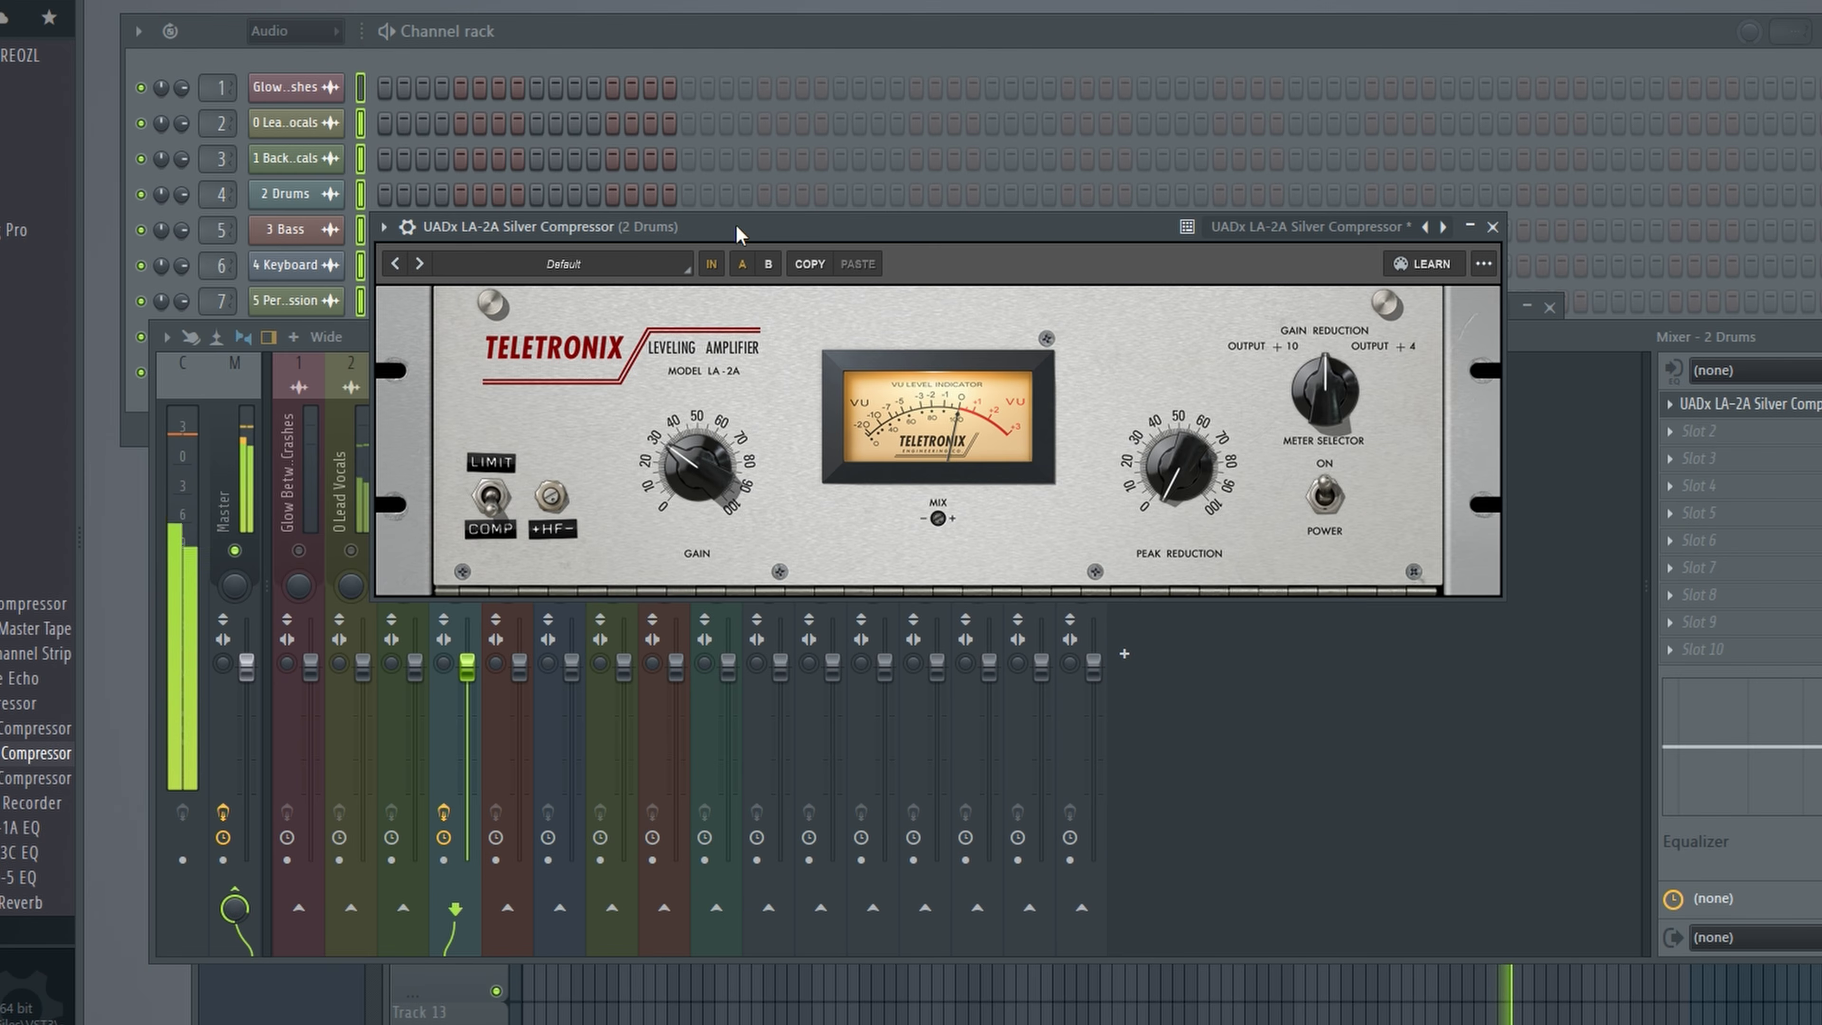
left_click_drag(735, 234, 1051, 204)
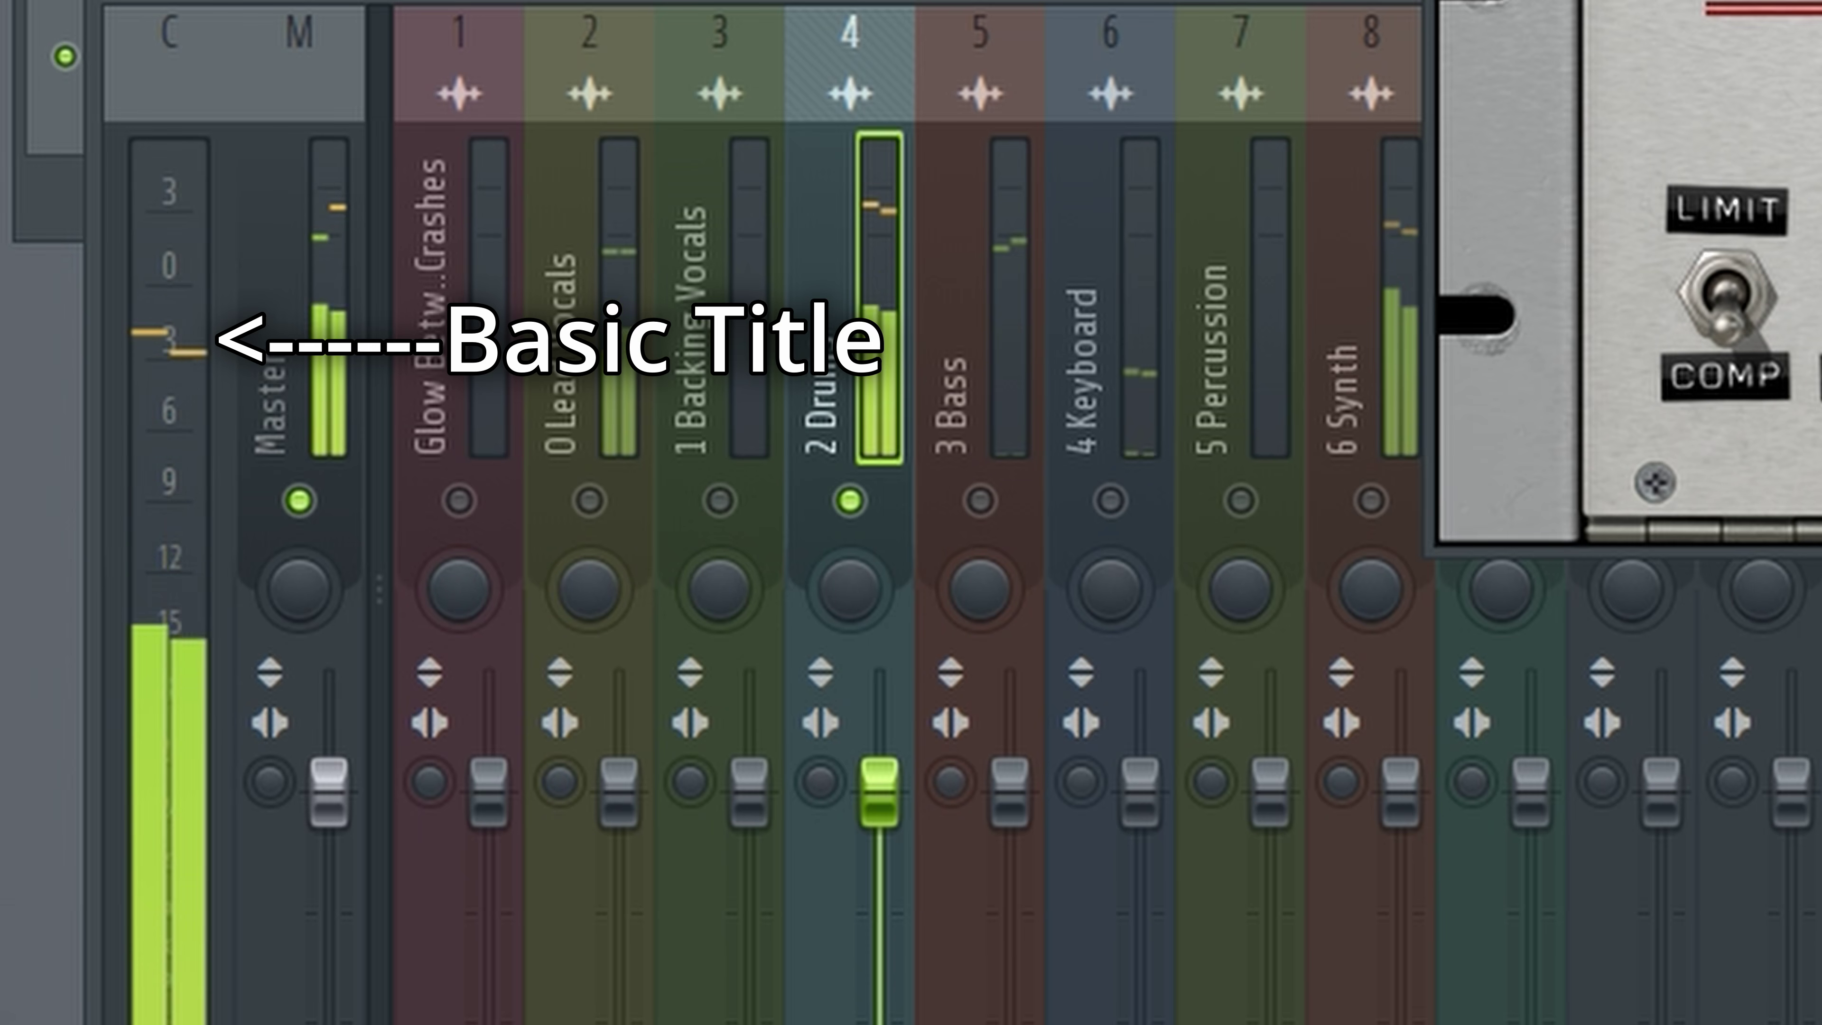
left_click_drag(898, 836, 888, 912)
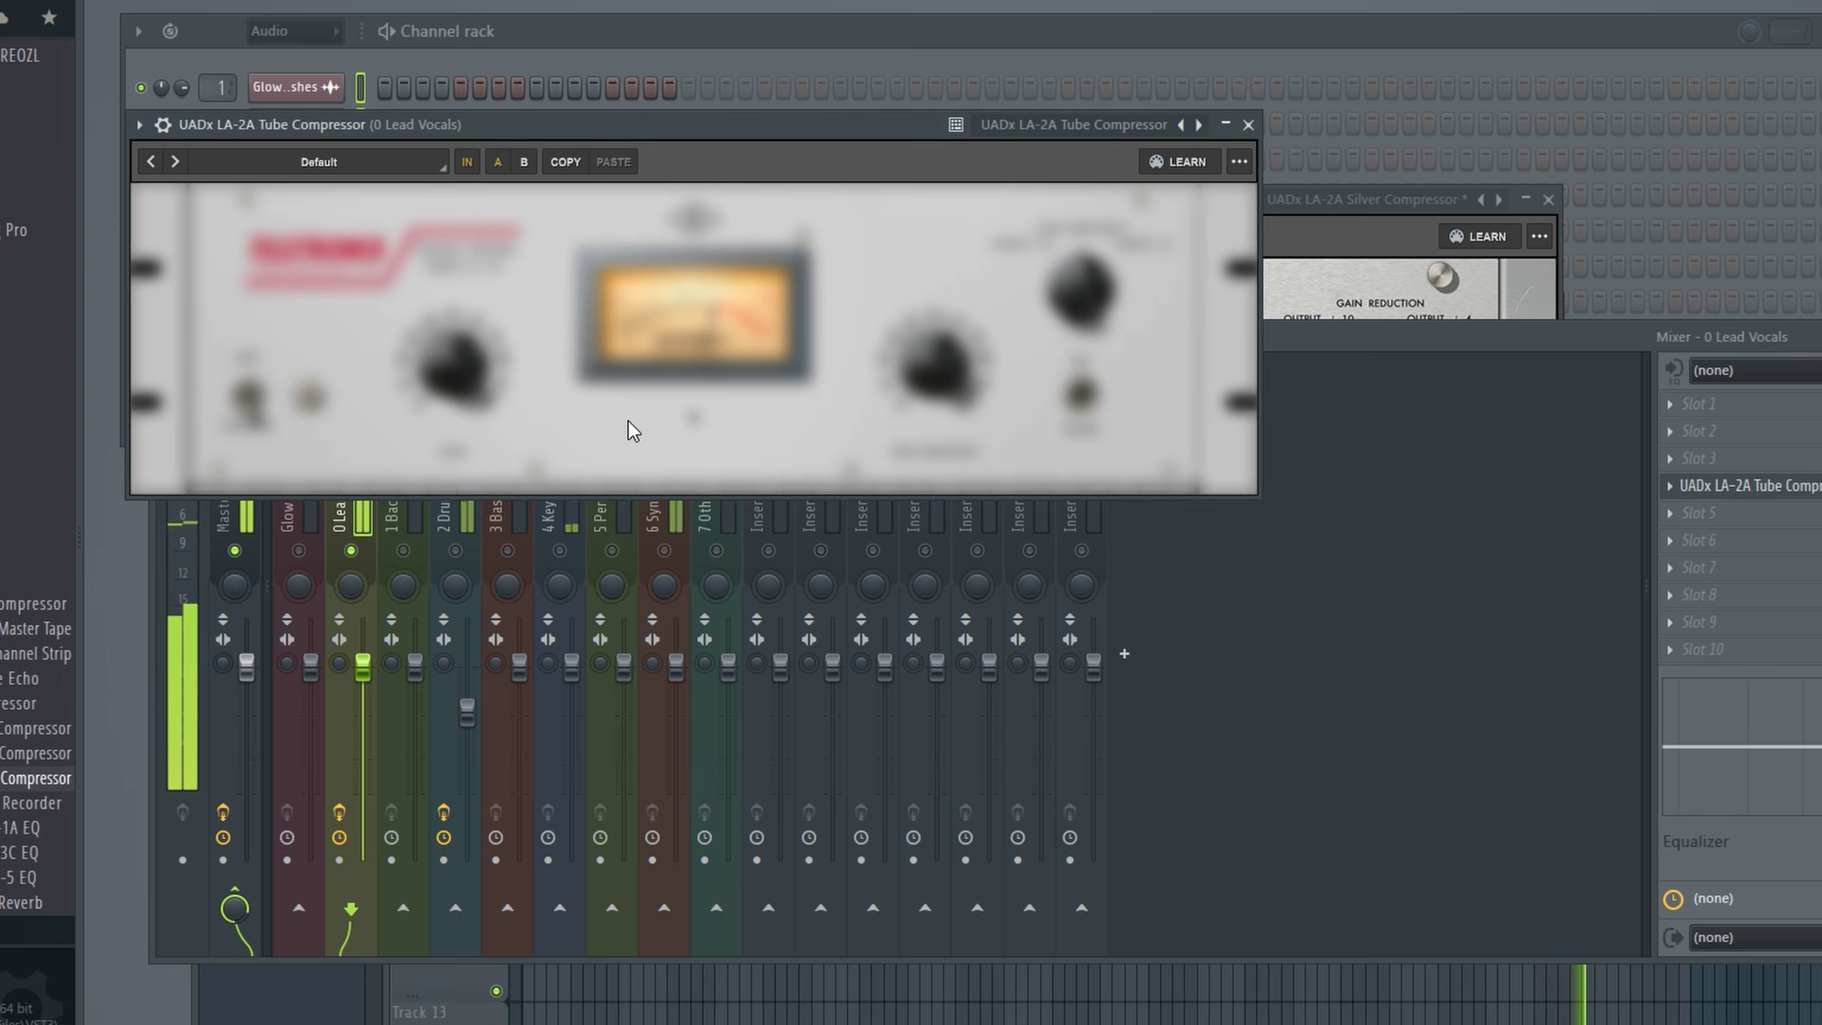
Step: Set up the UADx LA-2A Tube Compressor on the Lead Vocals track and adjust its peak reduction
left_click_drag(758, 132, 1019, 382)
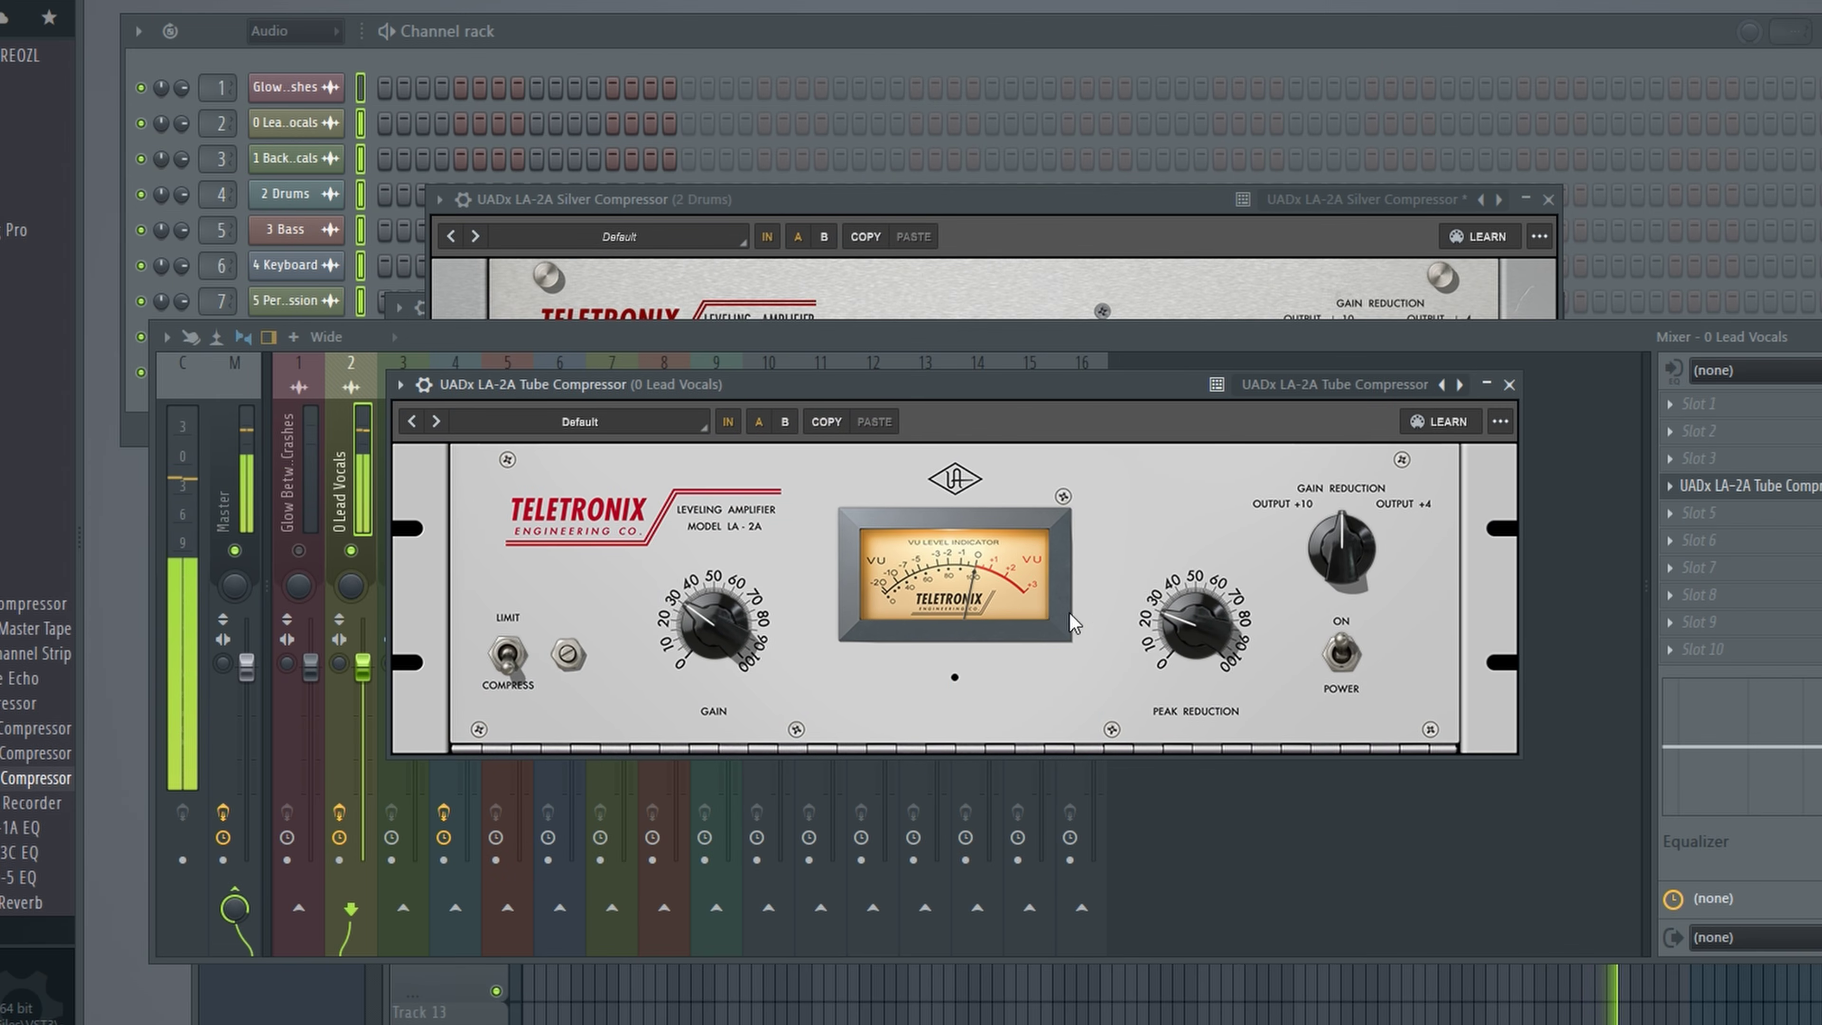
left_click(1223, 600)
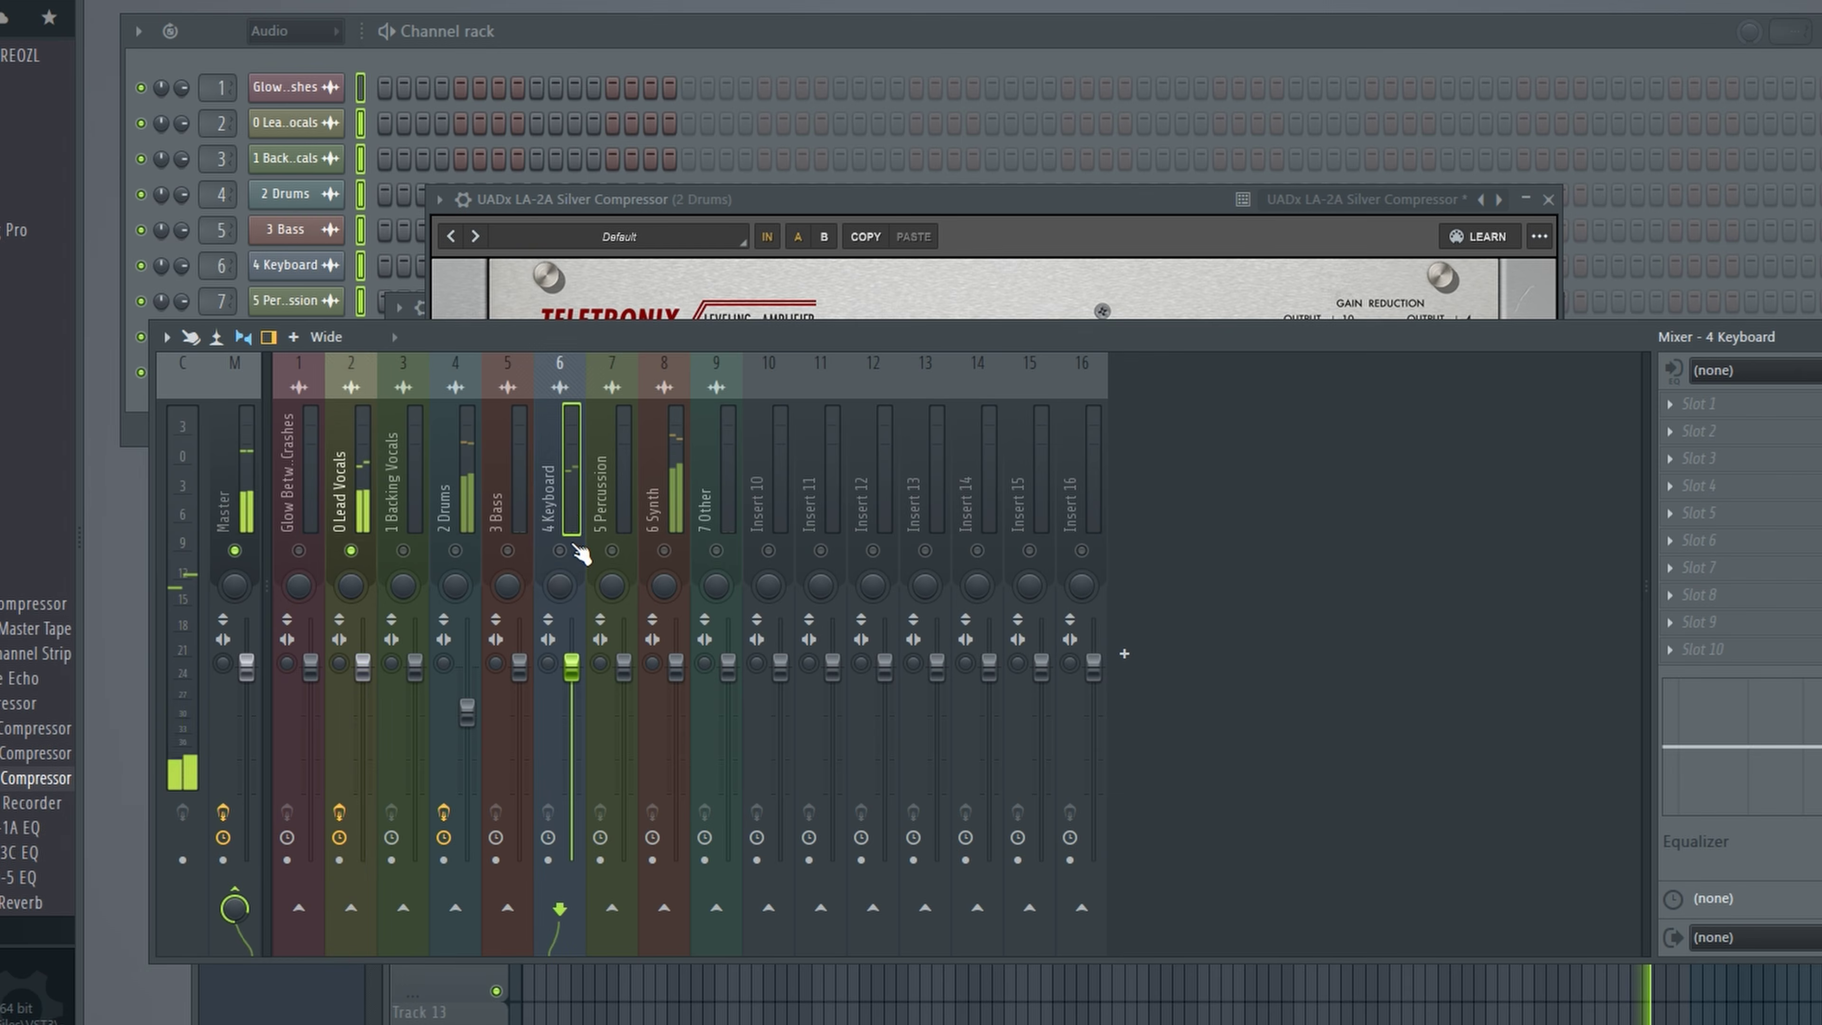
Step: Switch the solo from the Keyboard track to the Bass track and load the UADx Oxide Tape Recorder on it
left_click(578, 553)
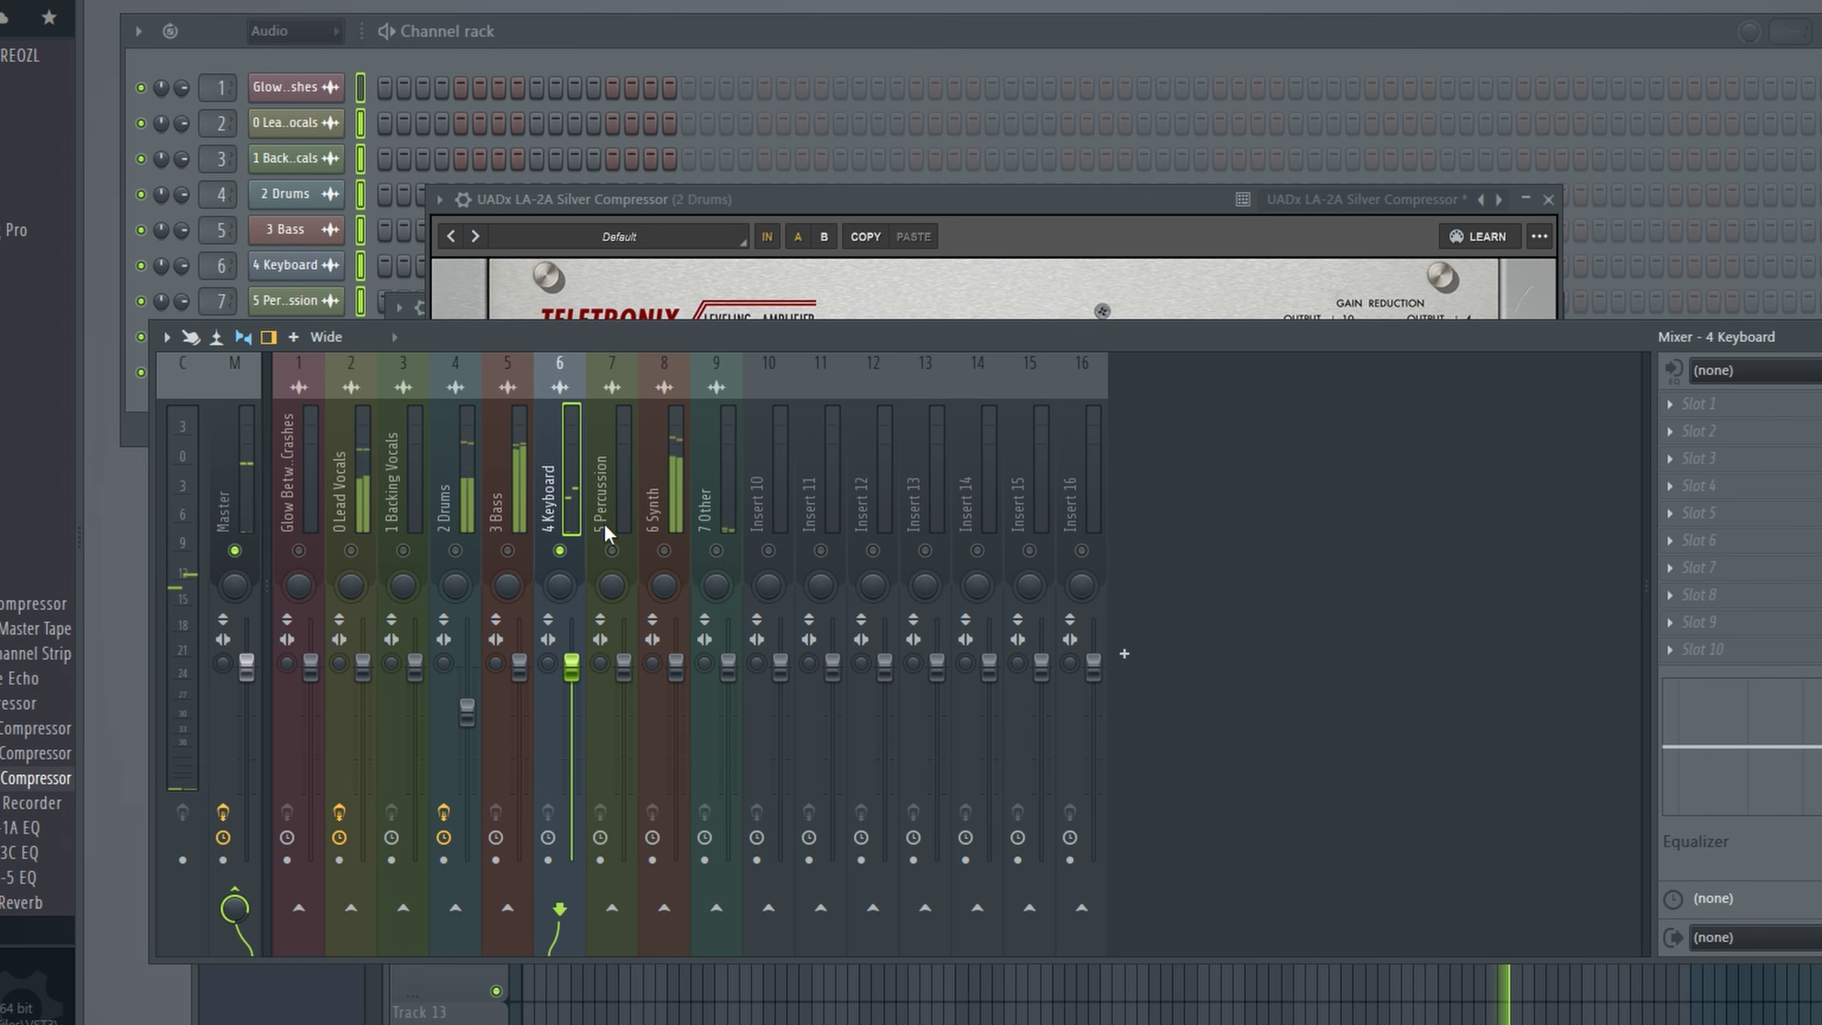
left_click(530, 558)
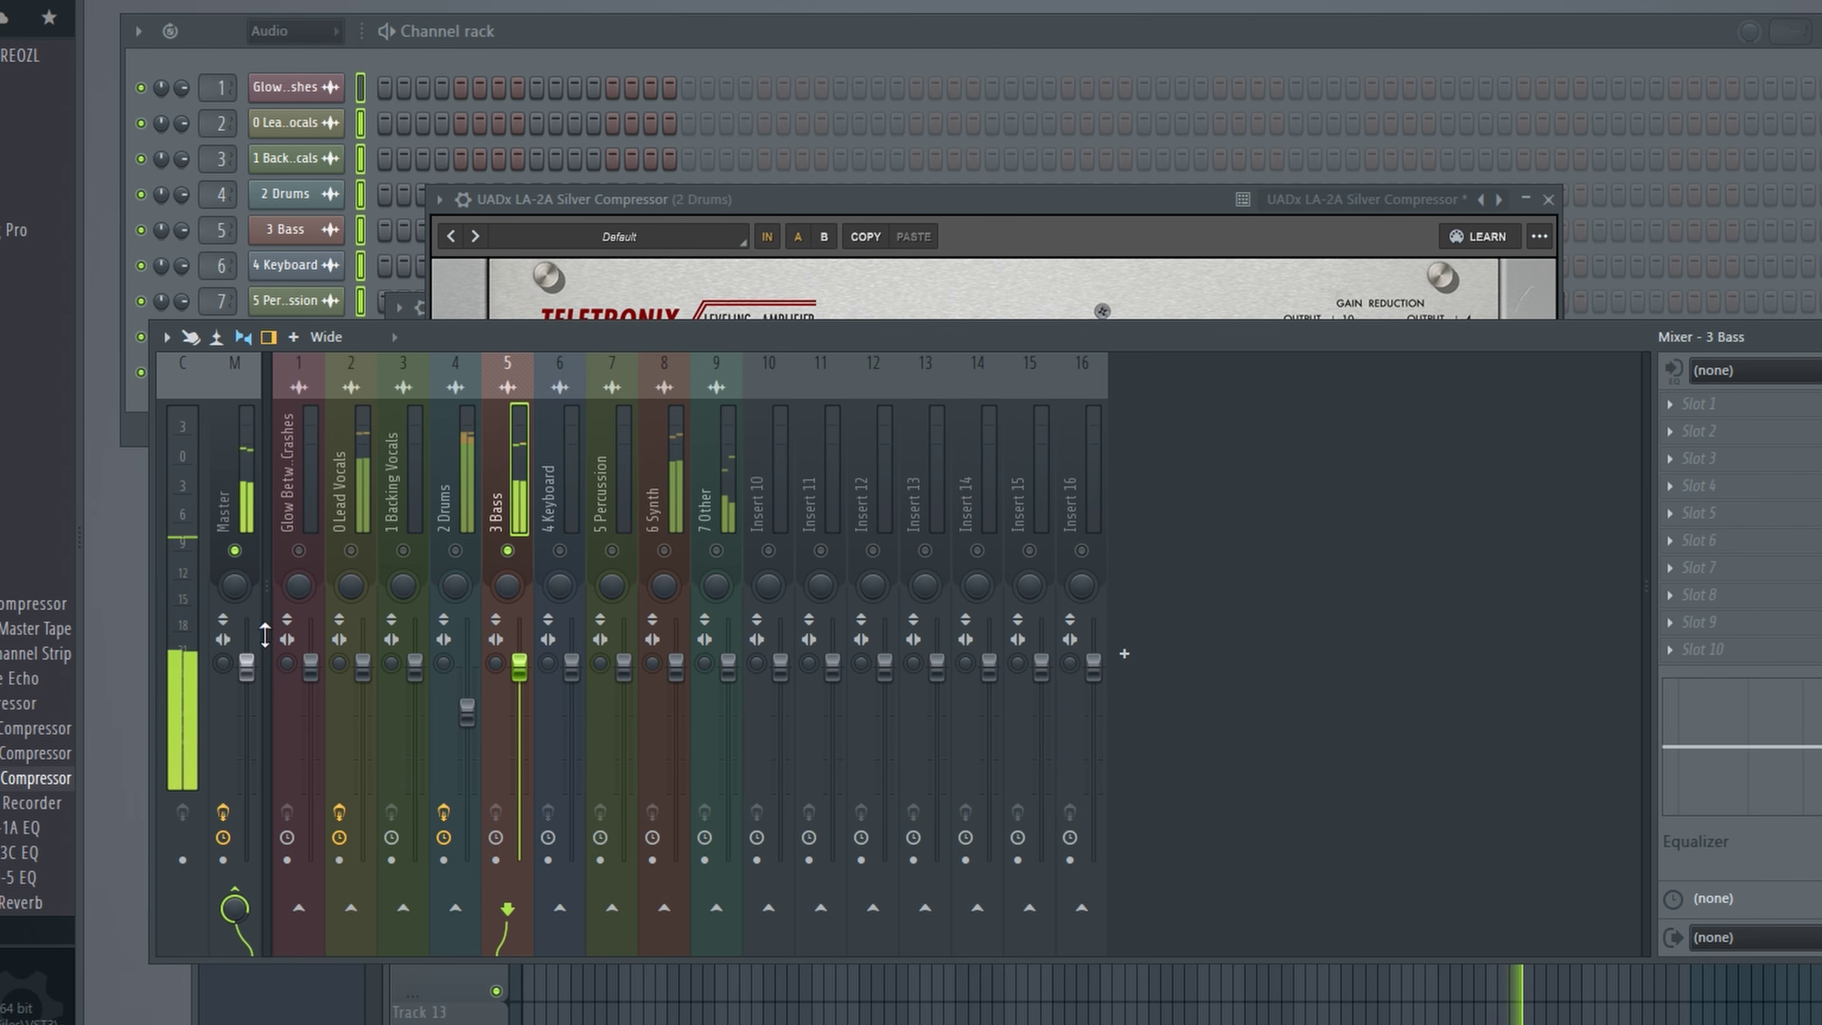
scroll(44, 646, "down", 4)
left_click_drag(32, 503, 507, 567)
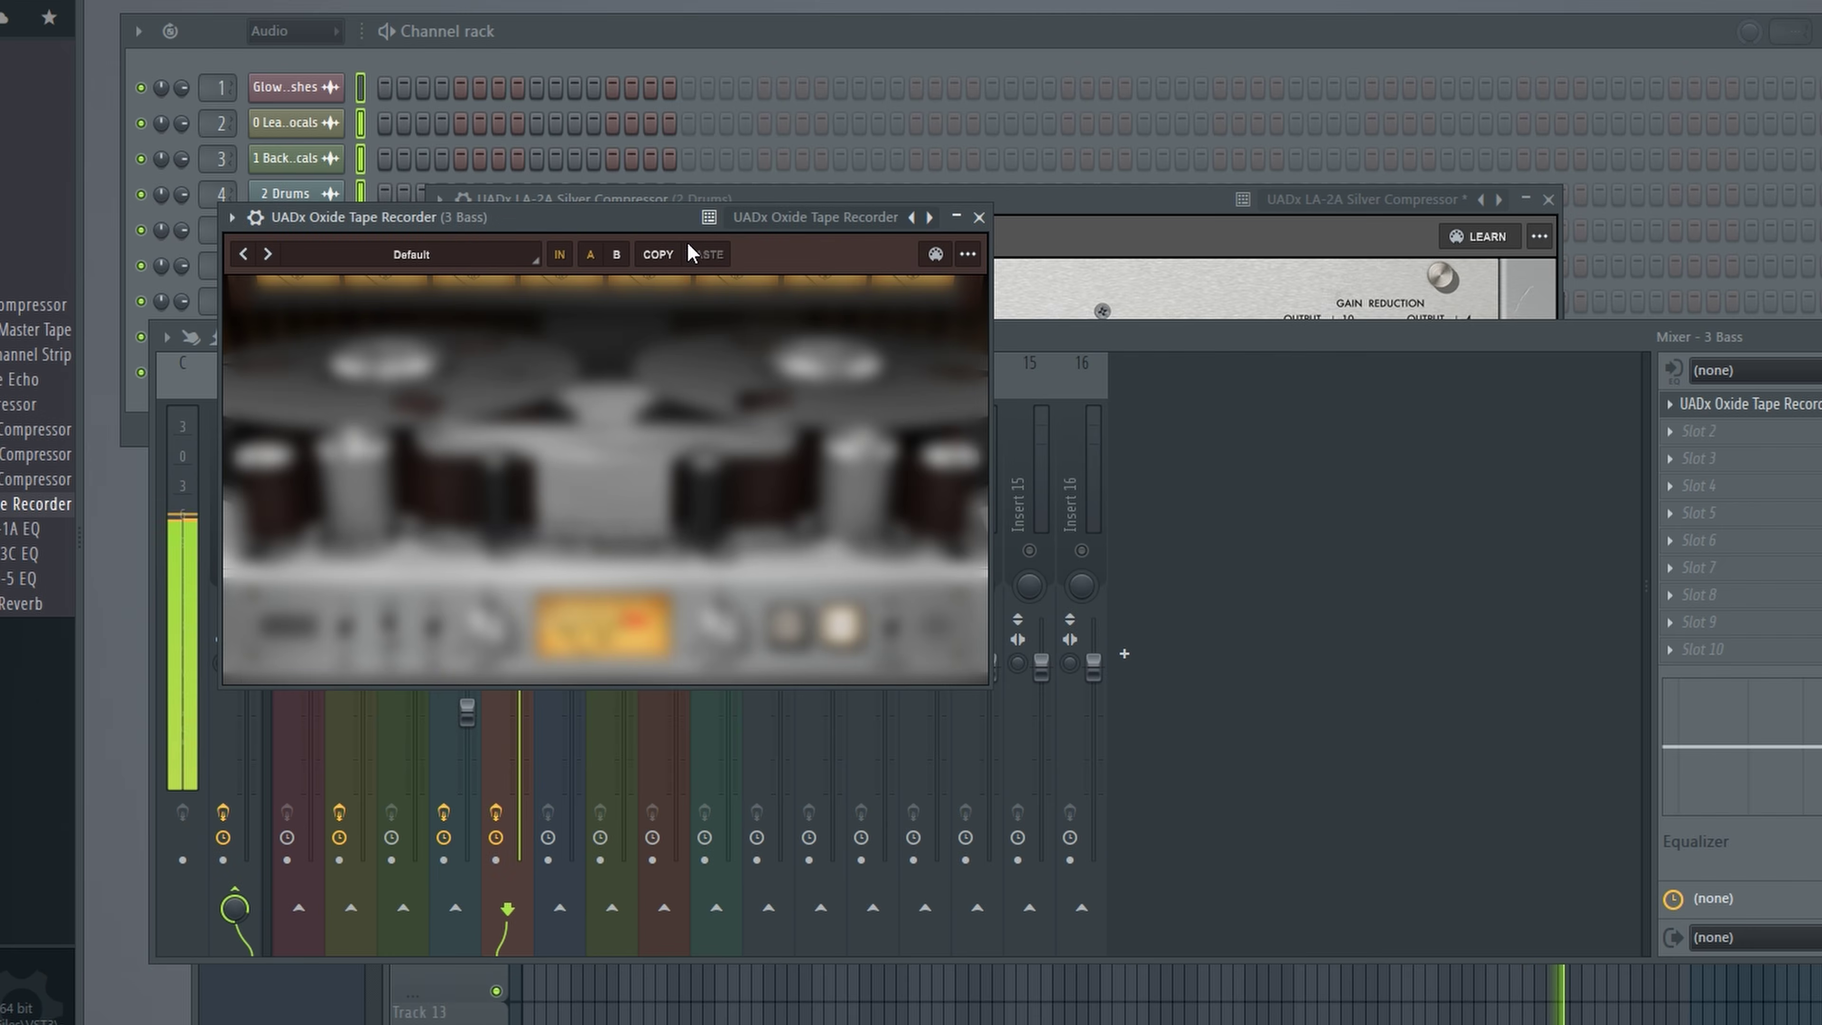
left_click_drag(615, 231, 892, 334)
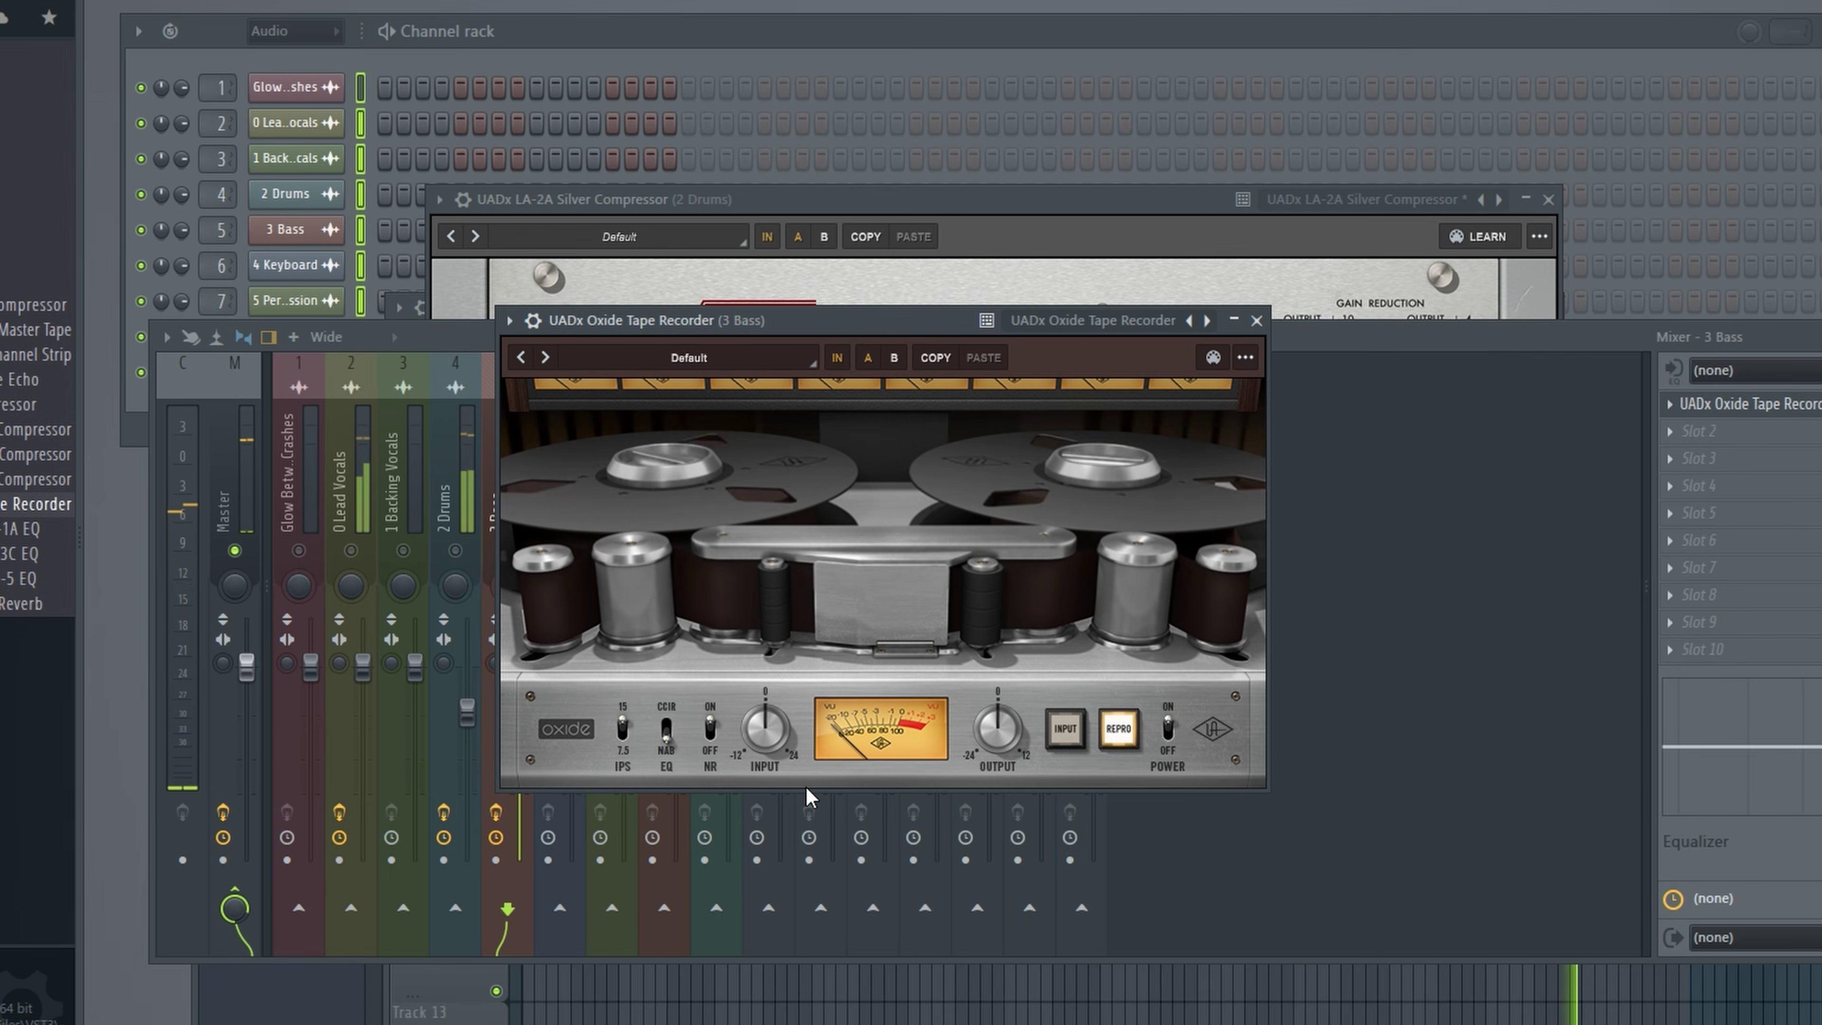
Step: Play the bass, turn the Oxide Tape Recorder's input down below 0 and raise its output
key("space")
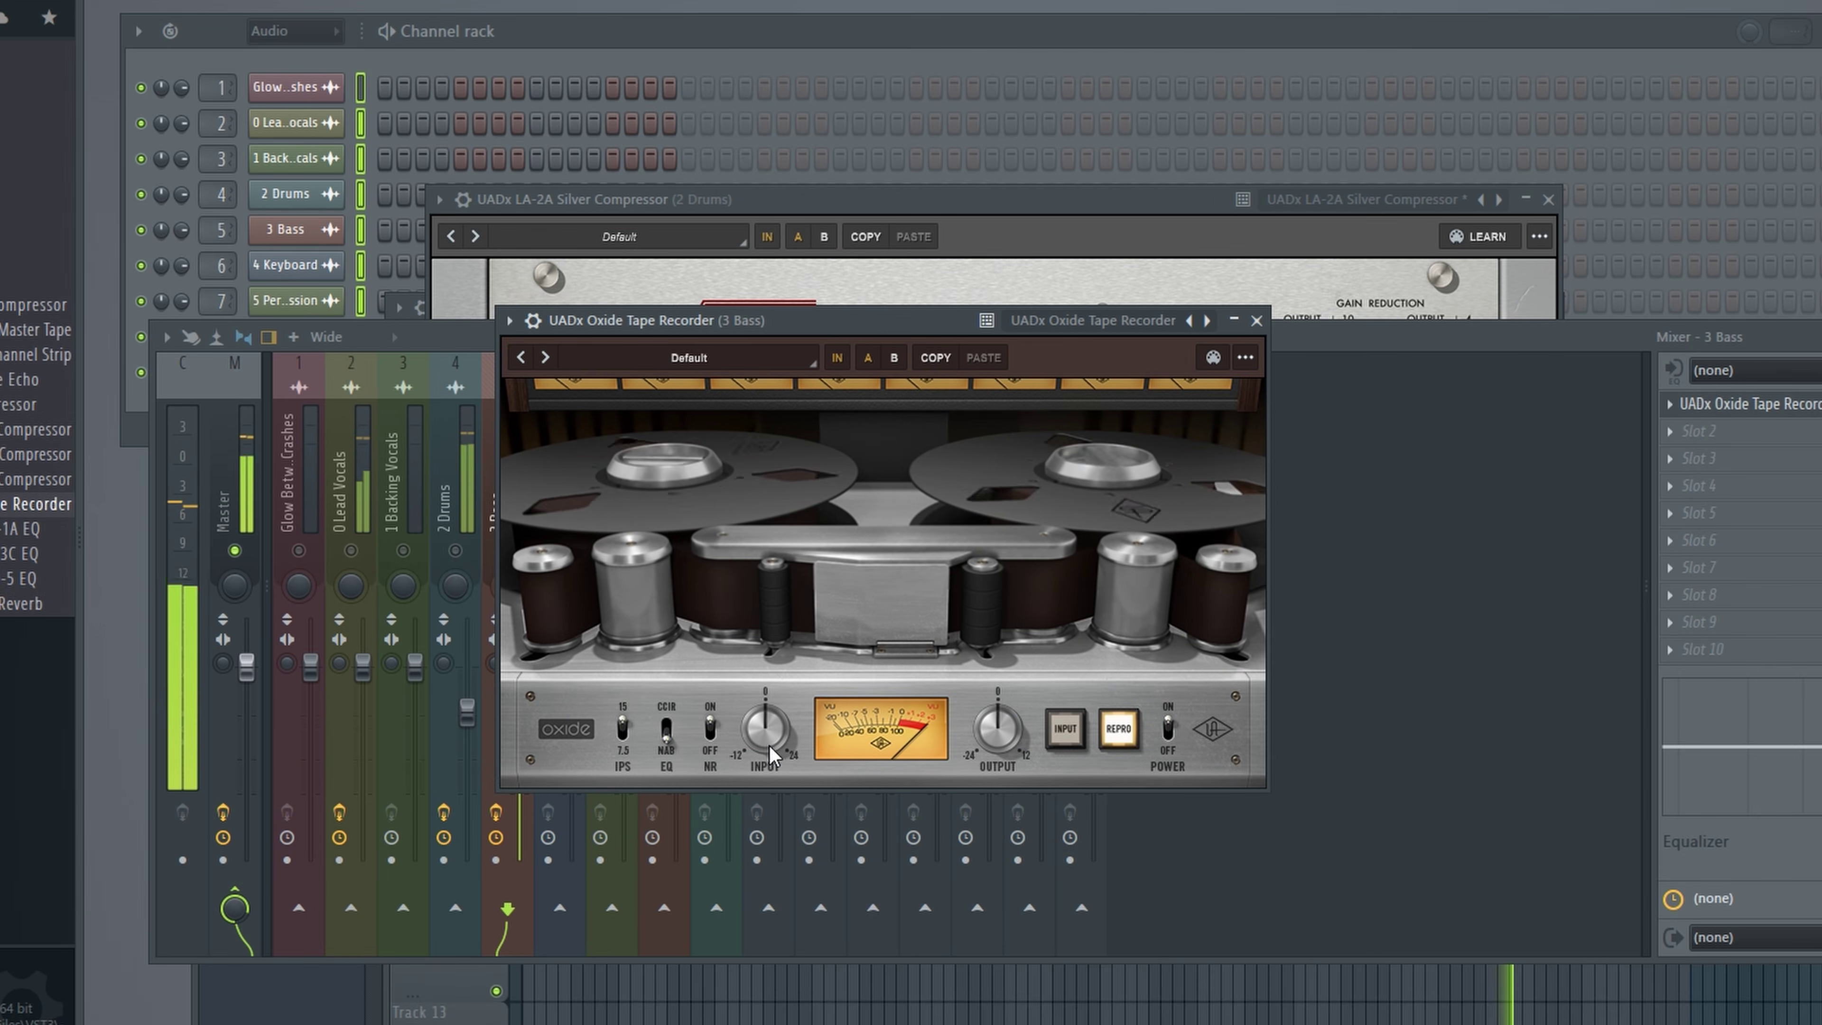
left_click_drag(754, 756, 755, 739)
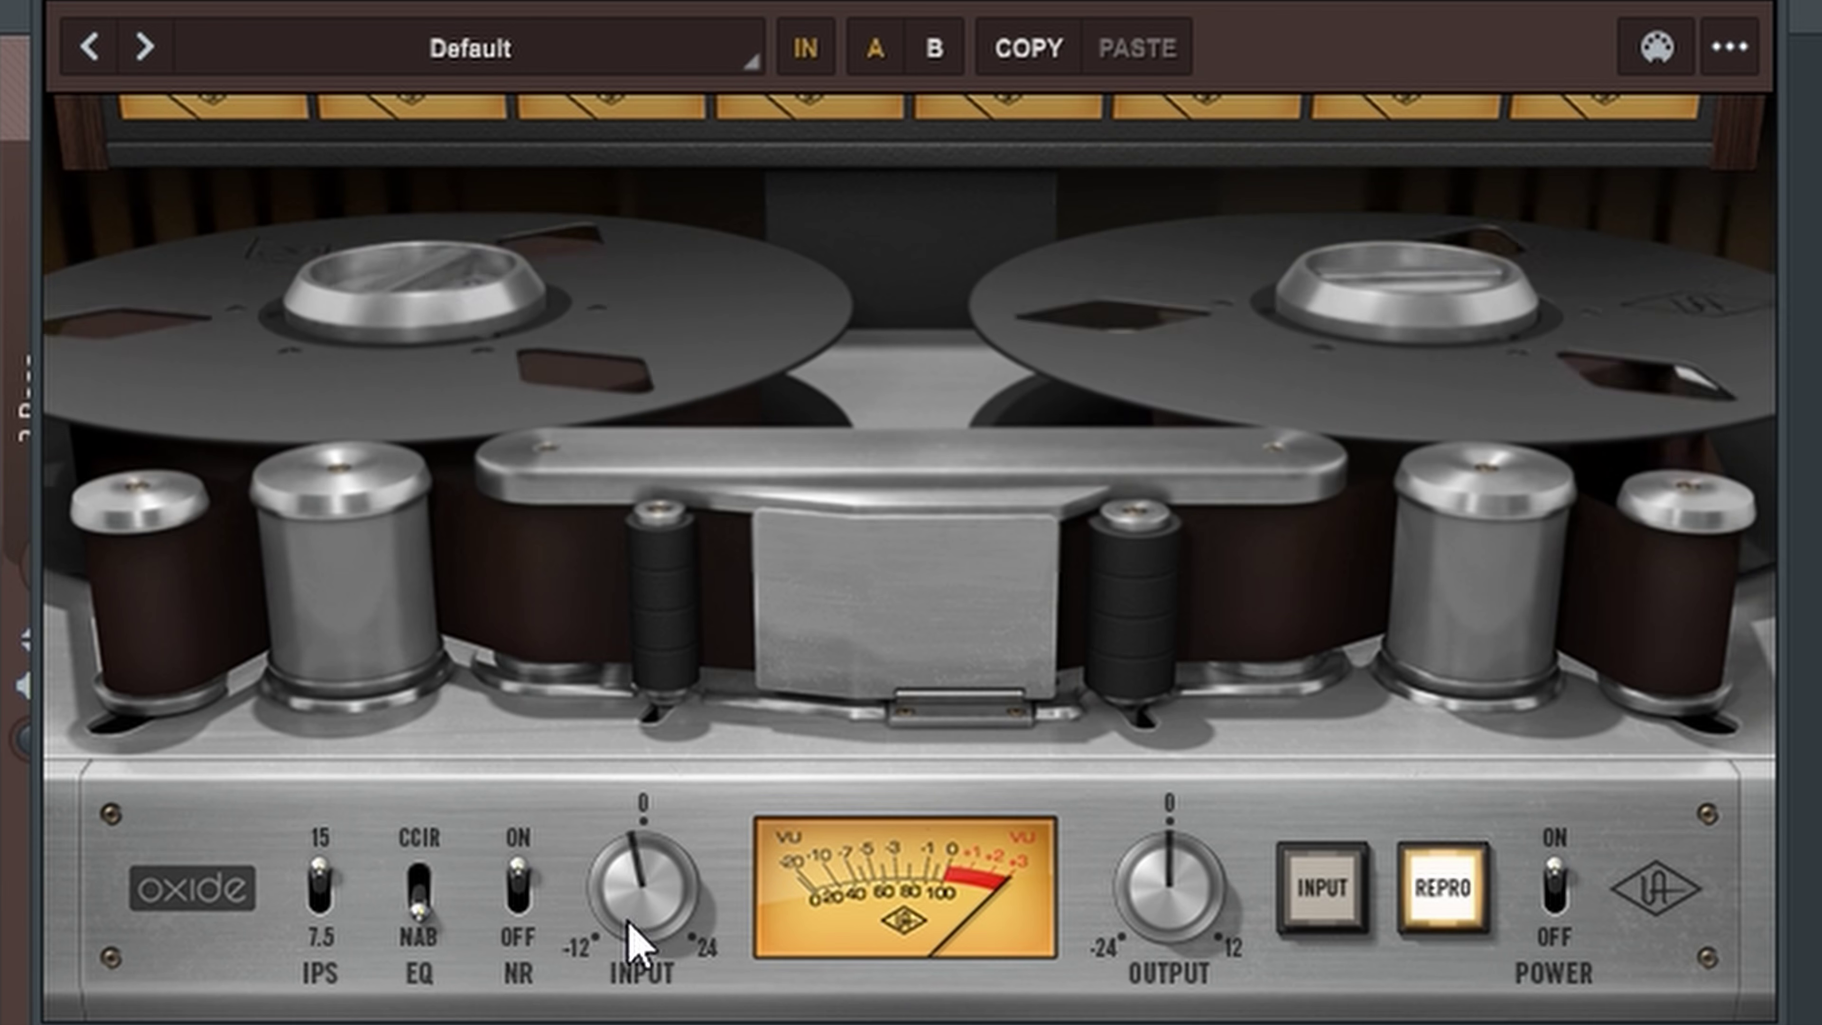
left_click_drag(630, 943, 606, 1012)
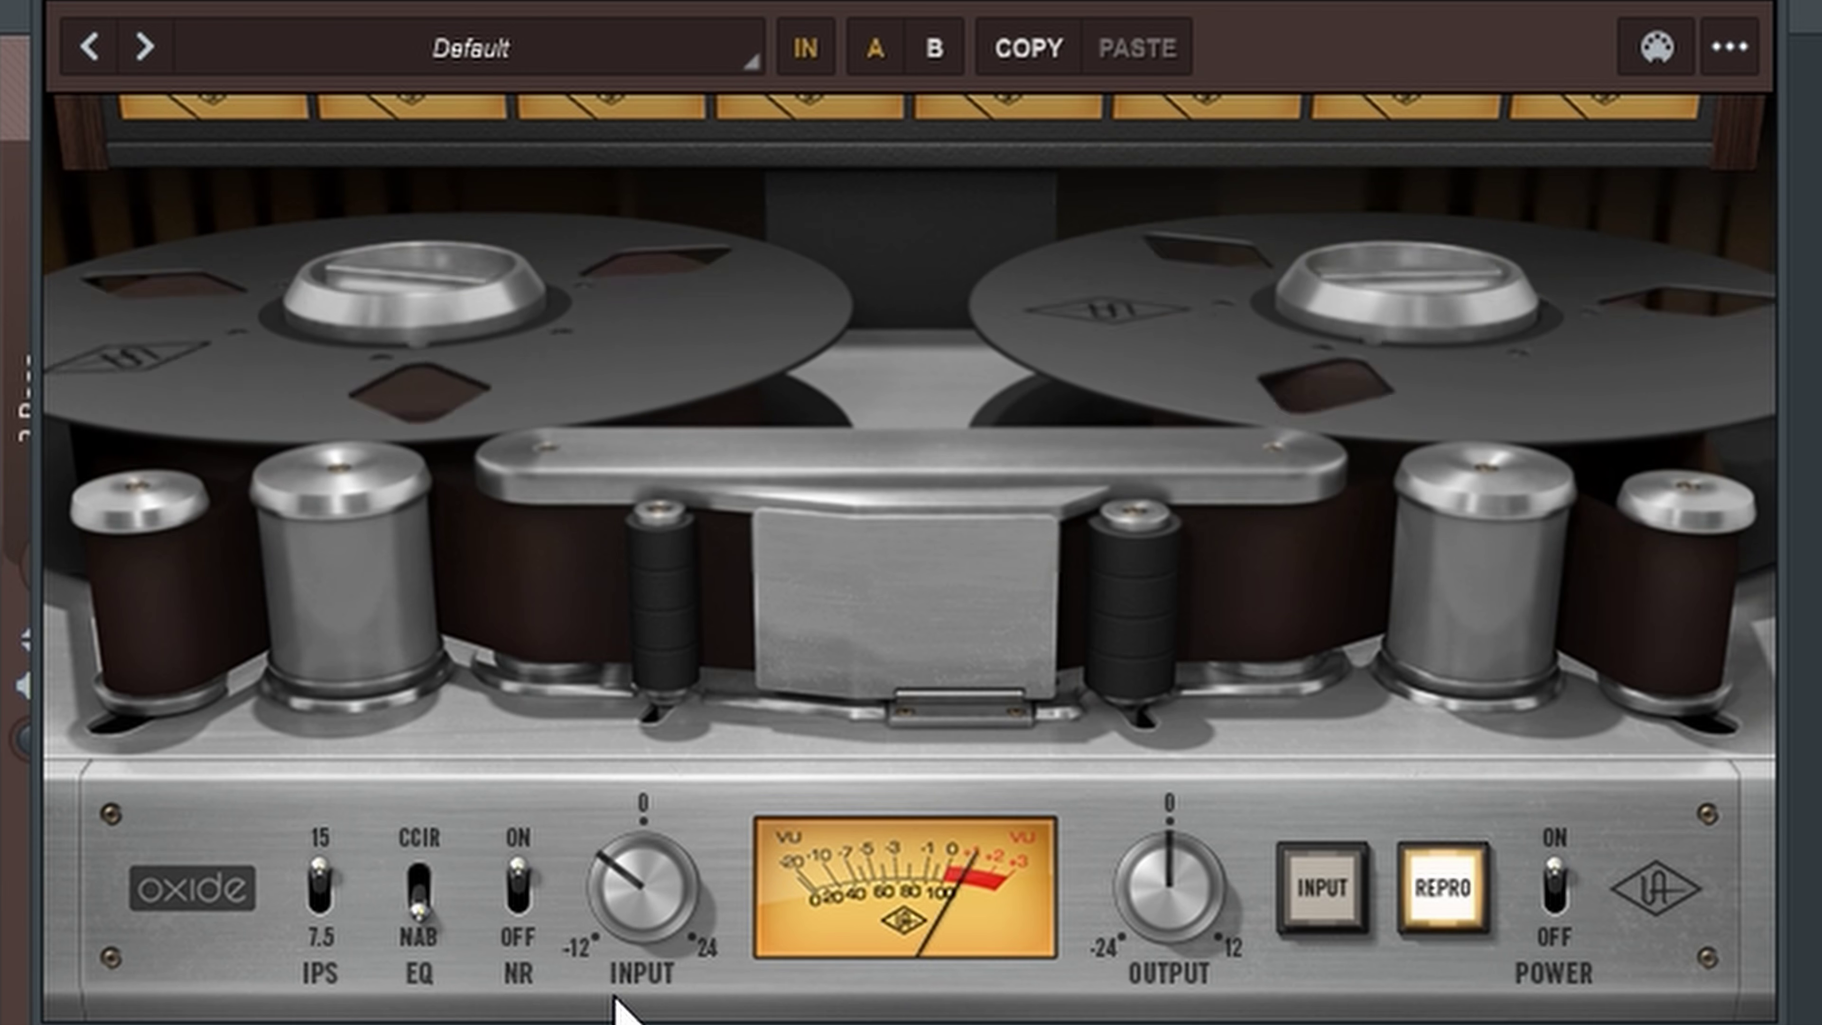
left_click_drag(1187, 890, 1195, 840)
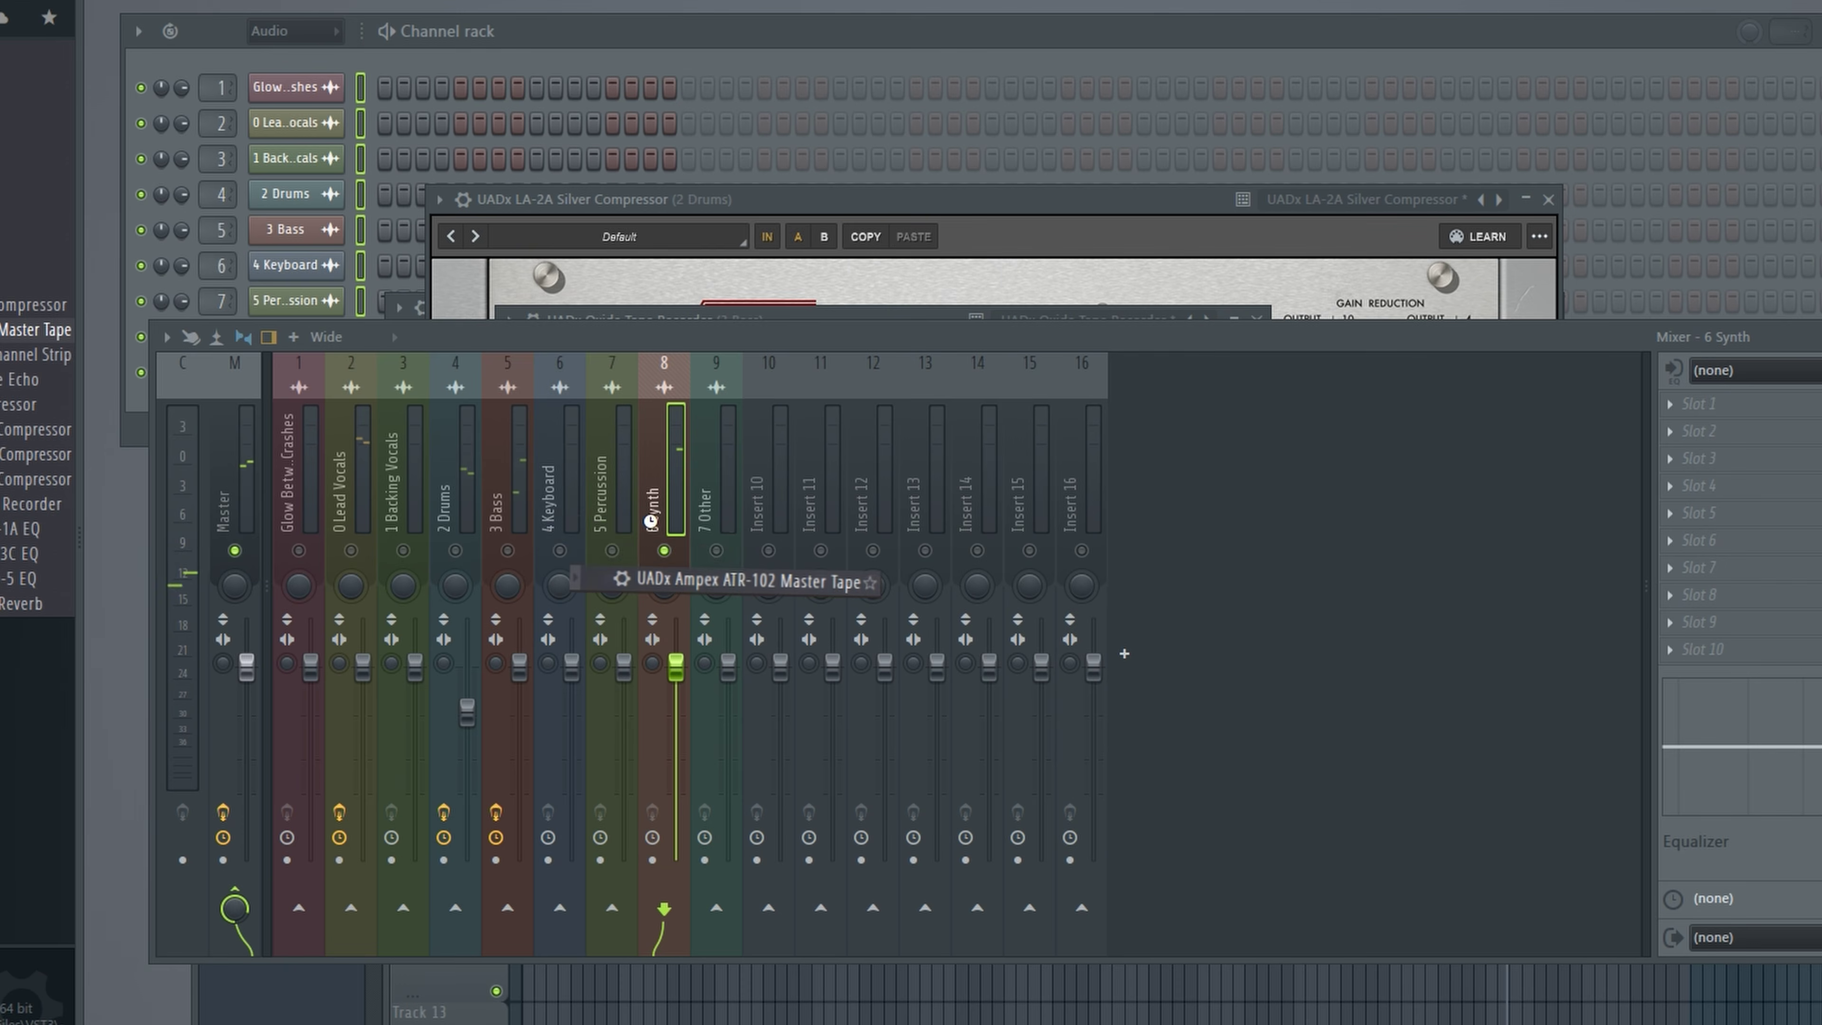
Step: Load the UADx Ampex ATR-102 Master Tape on the Synth mixer track and move its window clear of the mixer's master section
left_click_drag(650, 521, 653, 521)
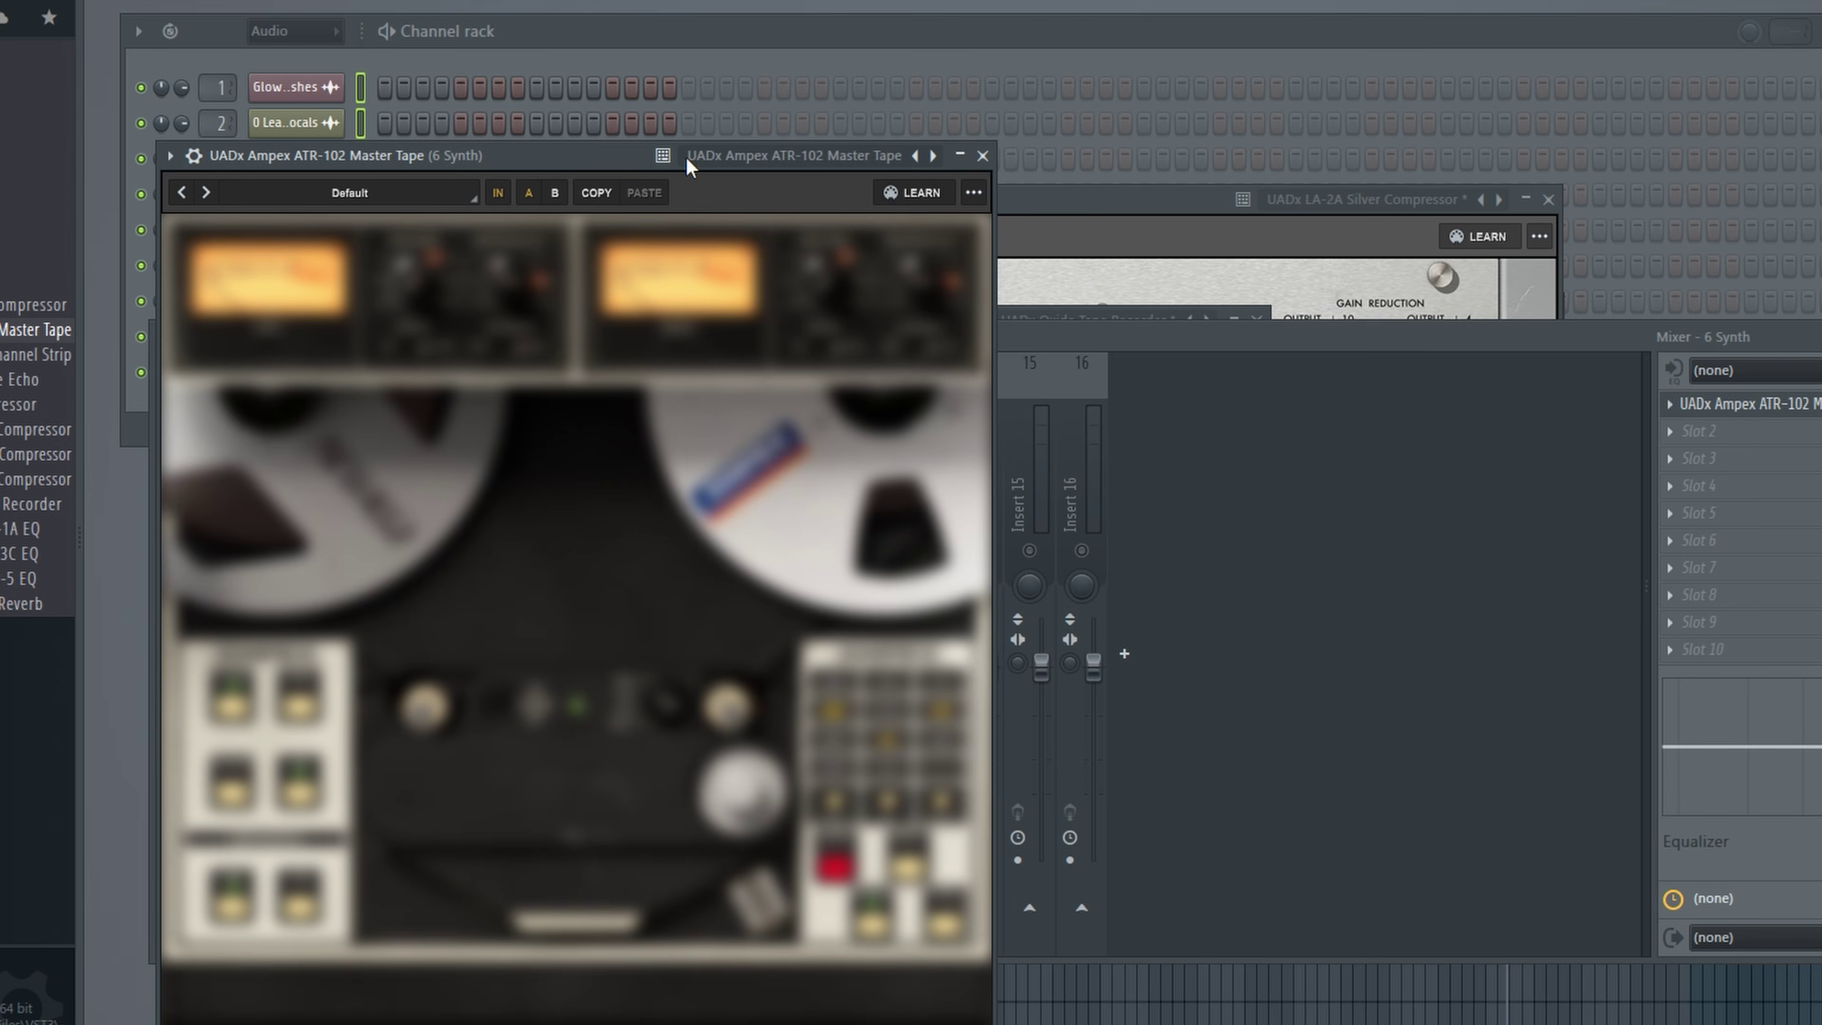
left_click_drag(616, 155, 953, 130)
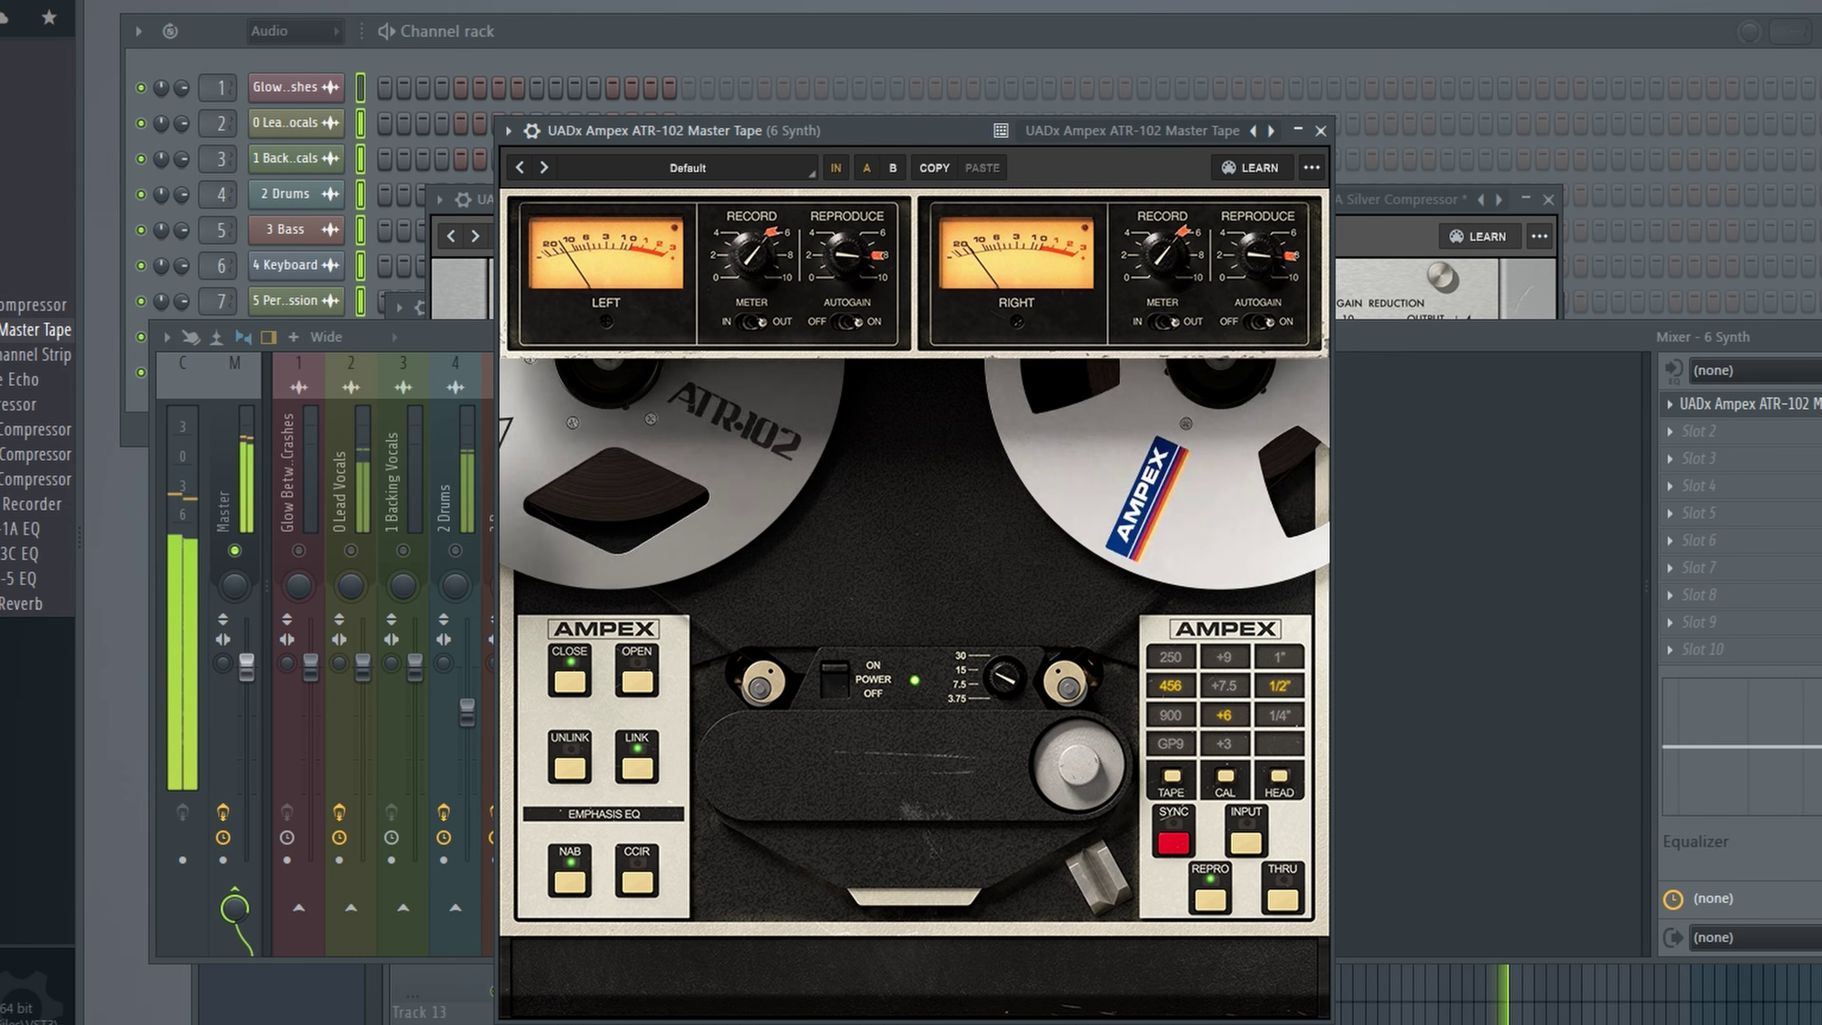
Step: Filter the Ampex ATR-102 presets by the Vintage tag and load the Vintage Analog Warmth preset
left_click(686, 167)
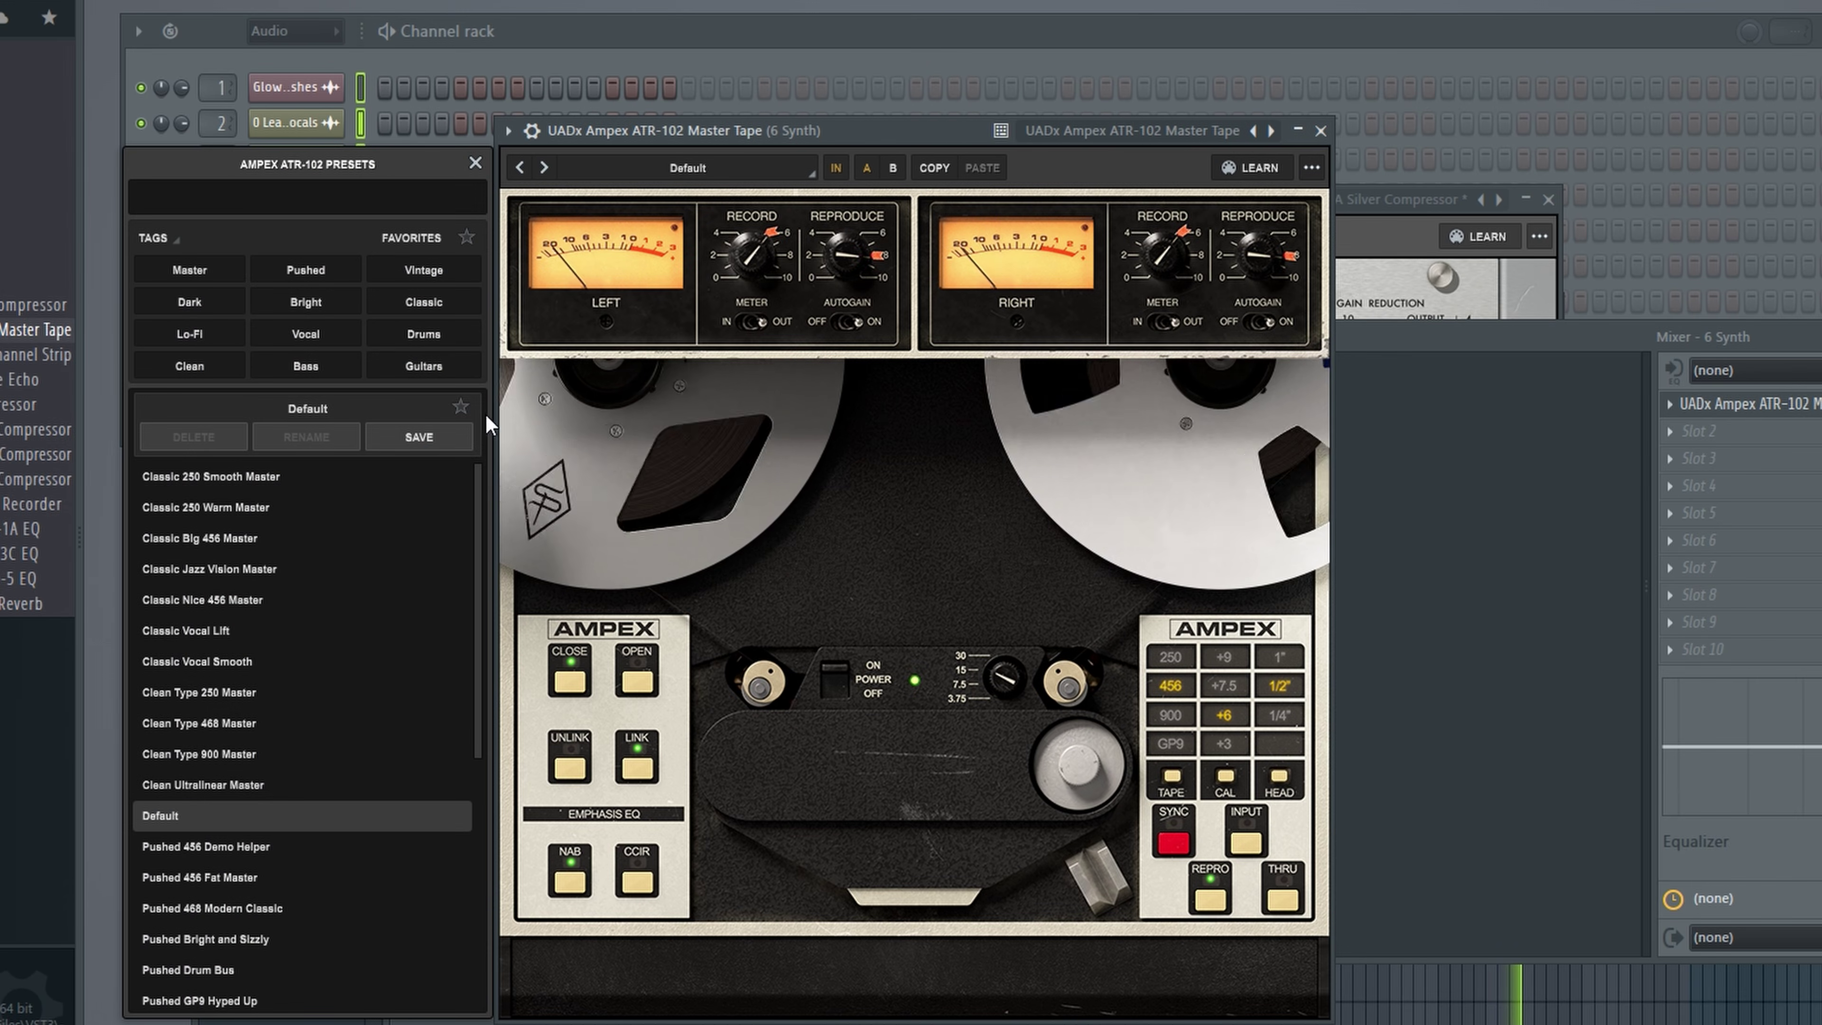
left_click(419, 279)
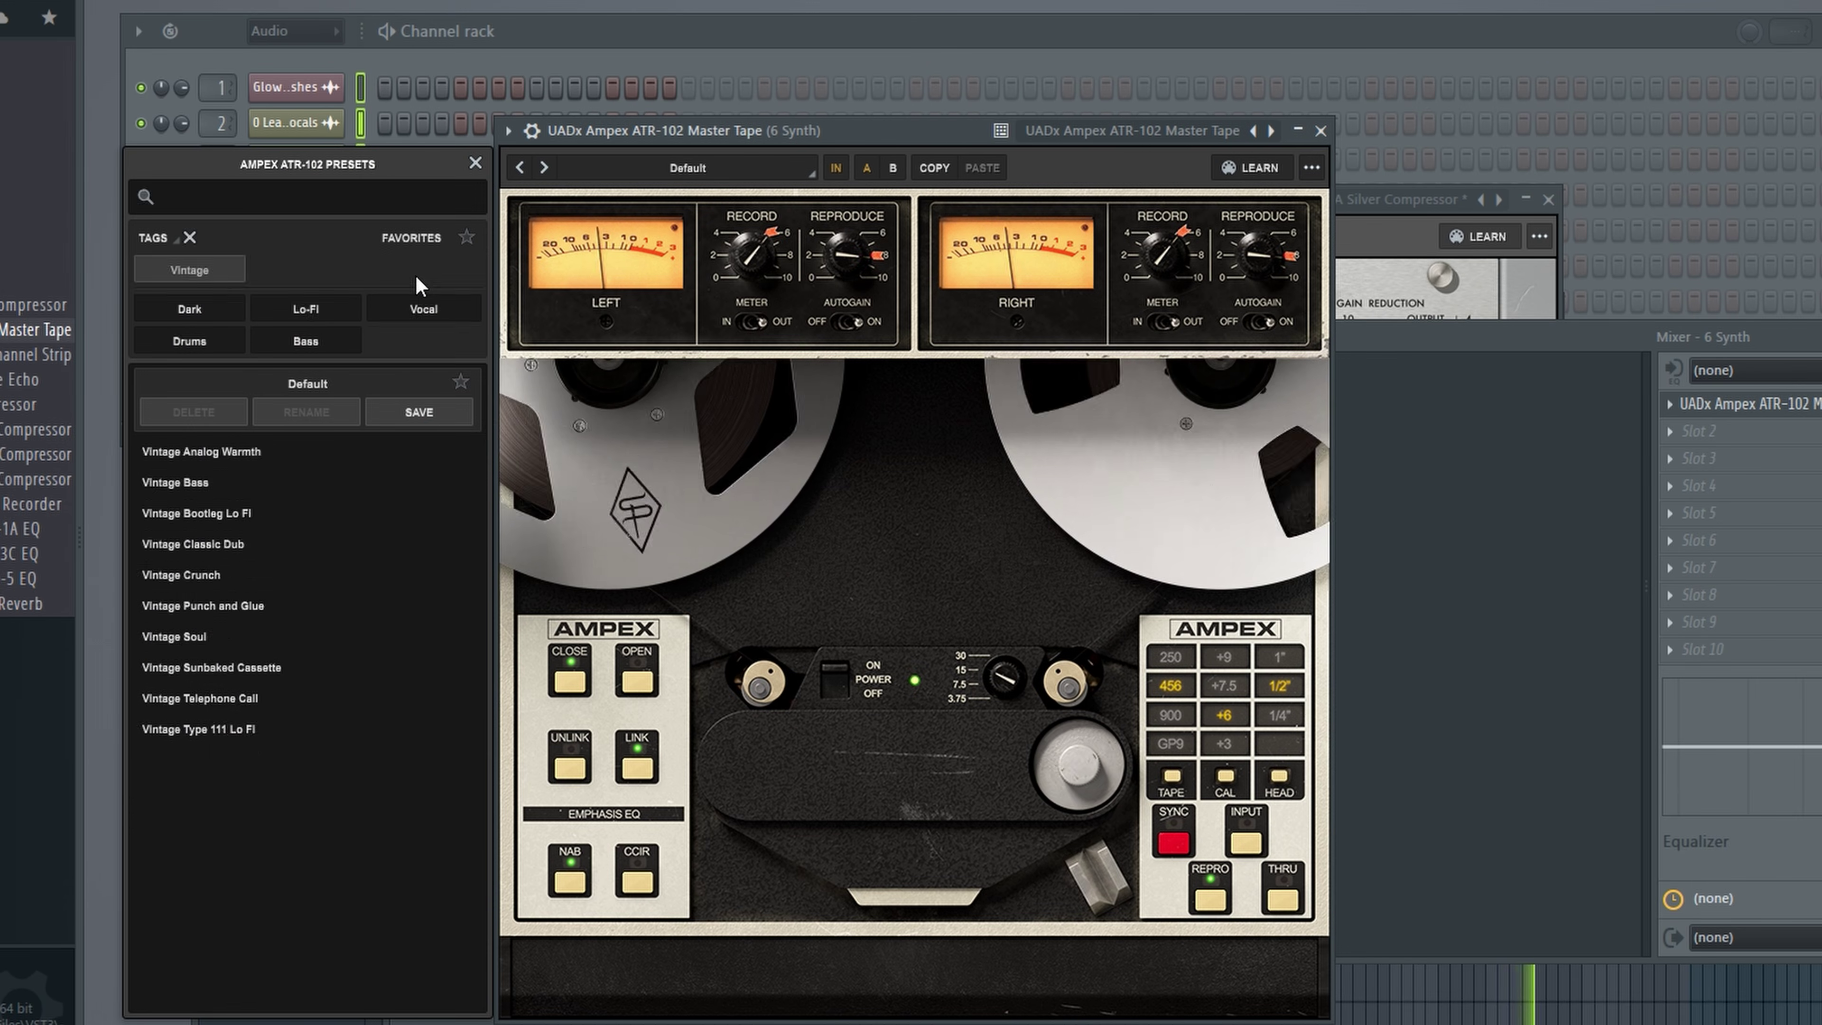
left_click(216, 453)
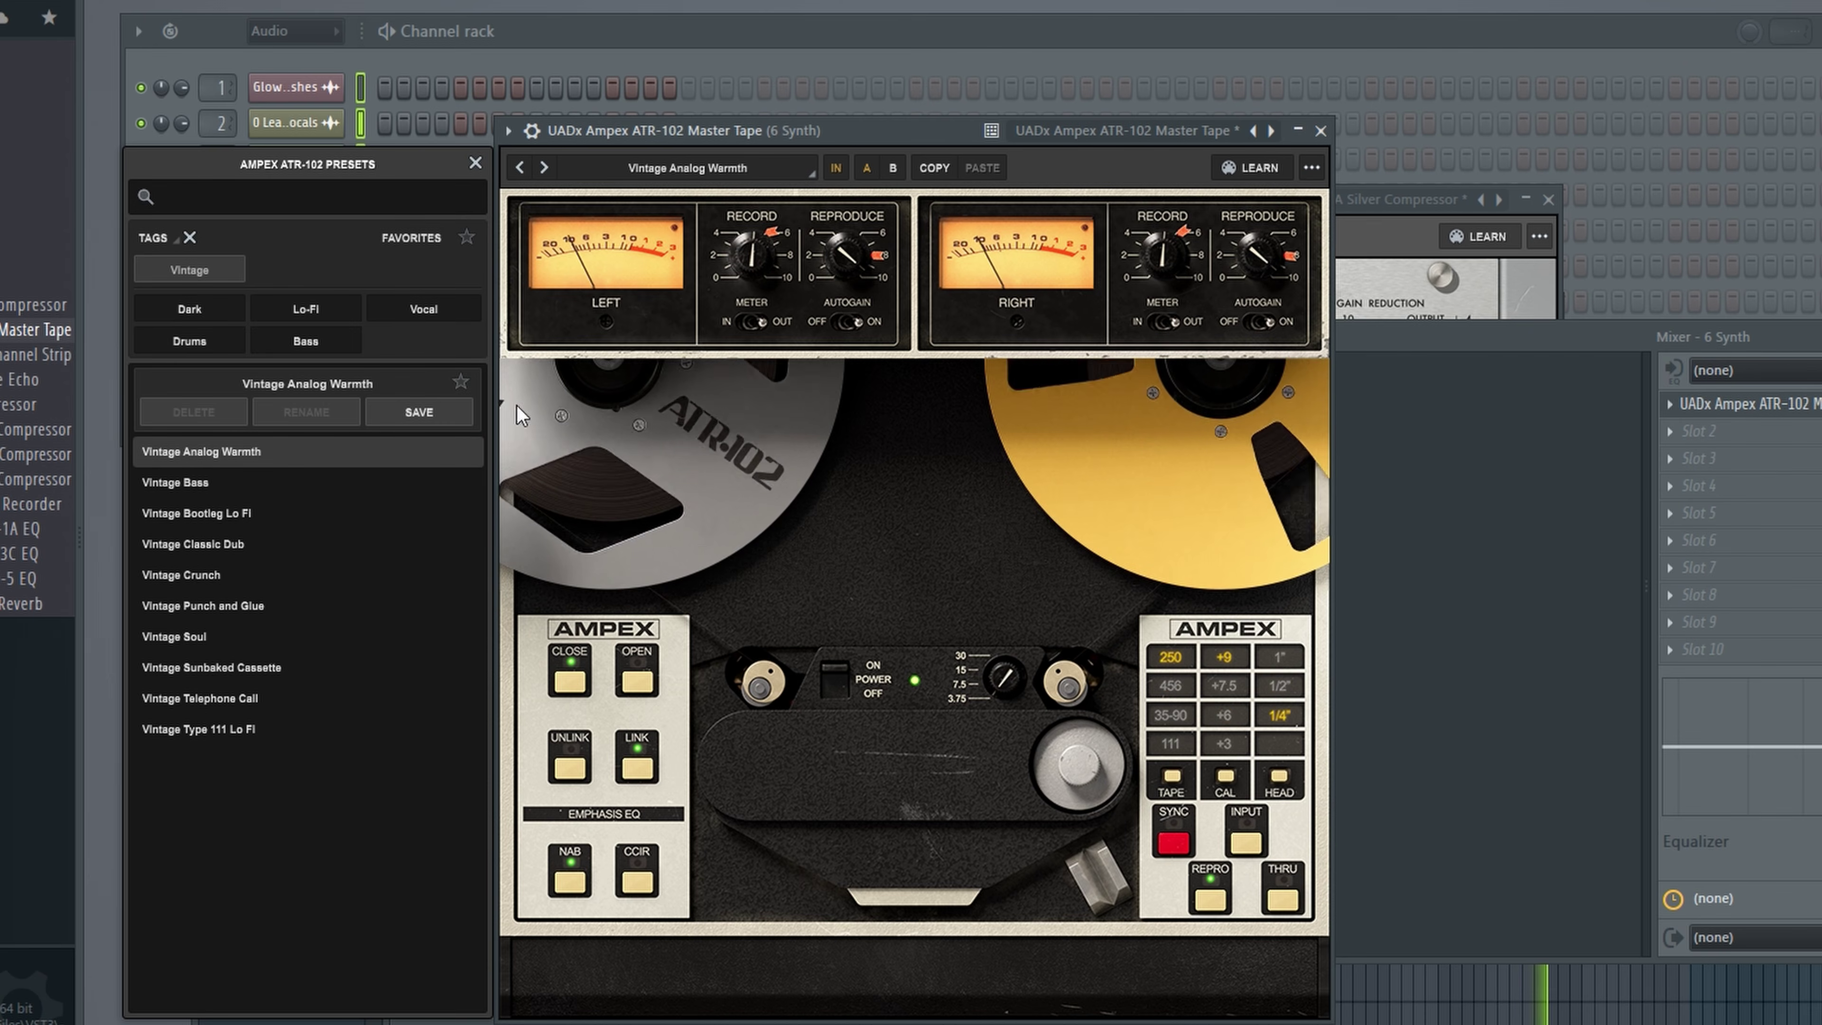
left_click(686, 167)
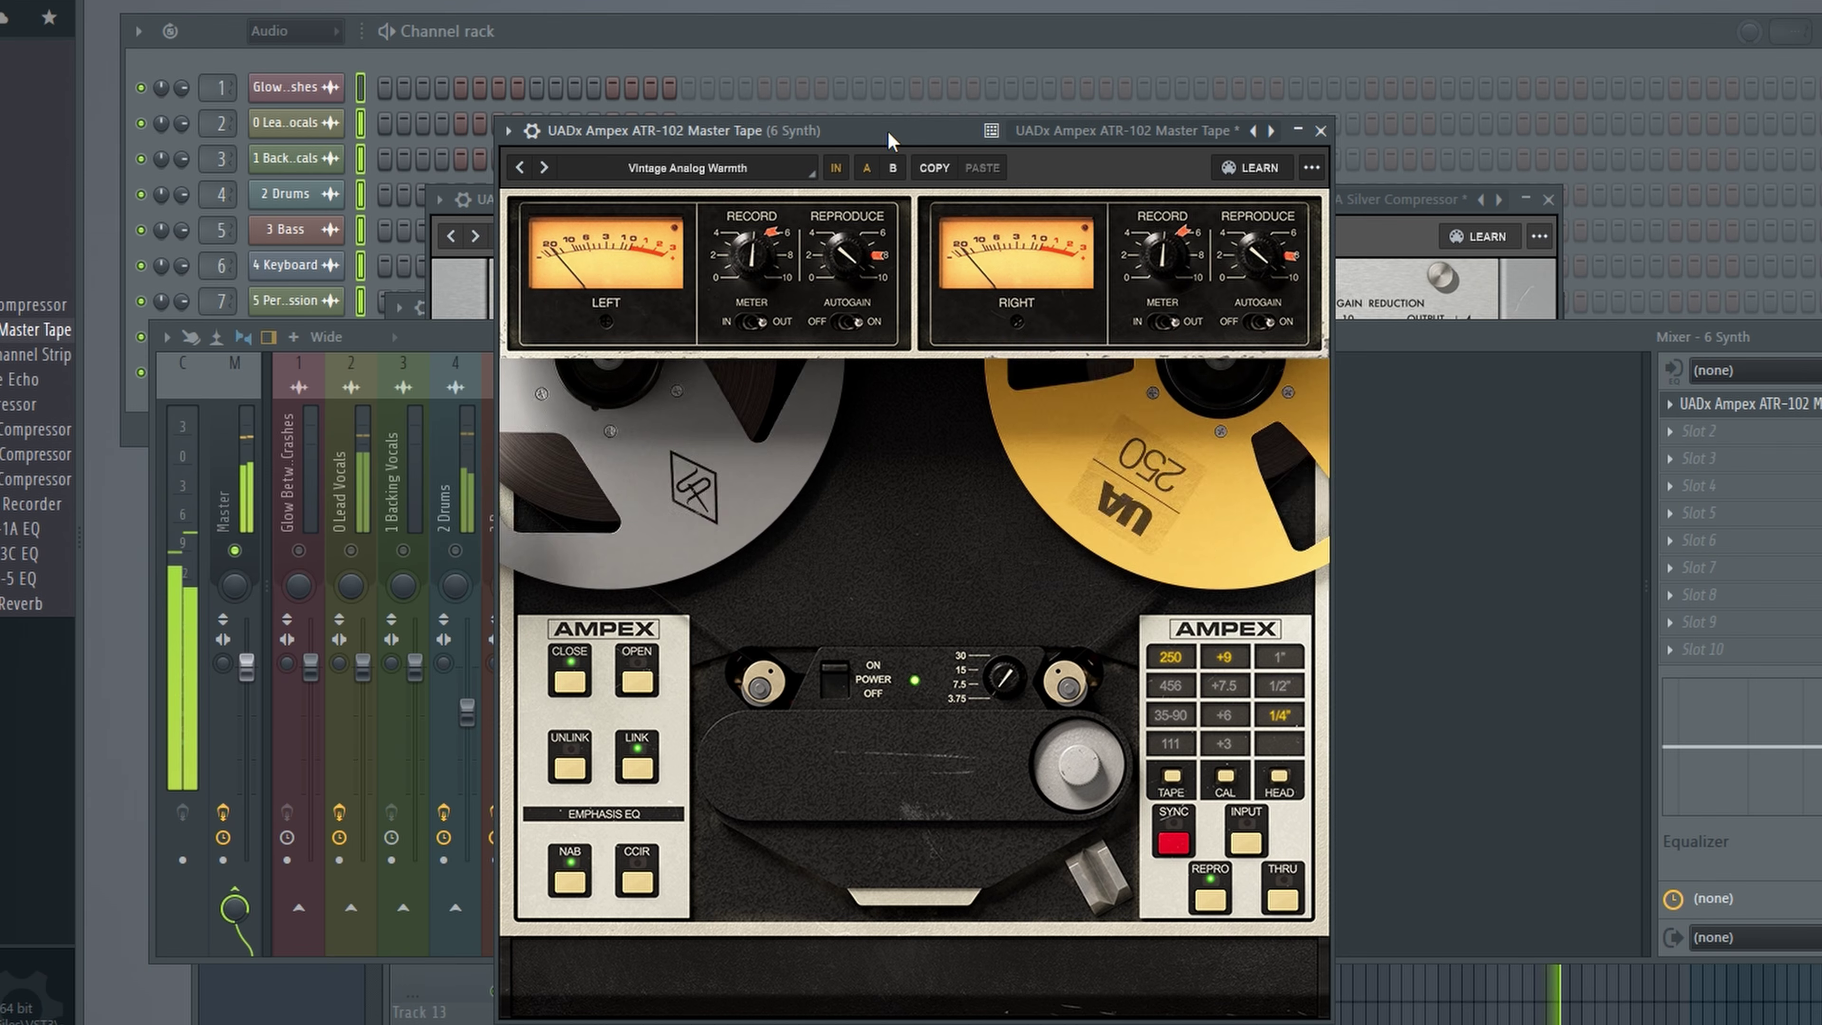
Step: Adjust the Ampex ATR-102's left record level on the Synth track and close the plugin window
left_click_drag(886, 130, 821, 139)
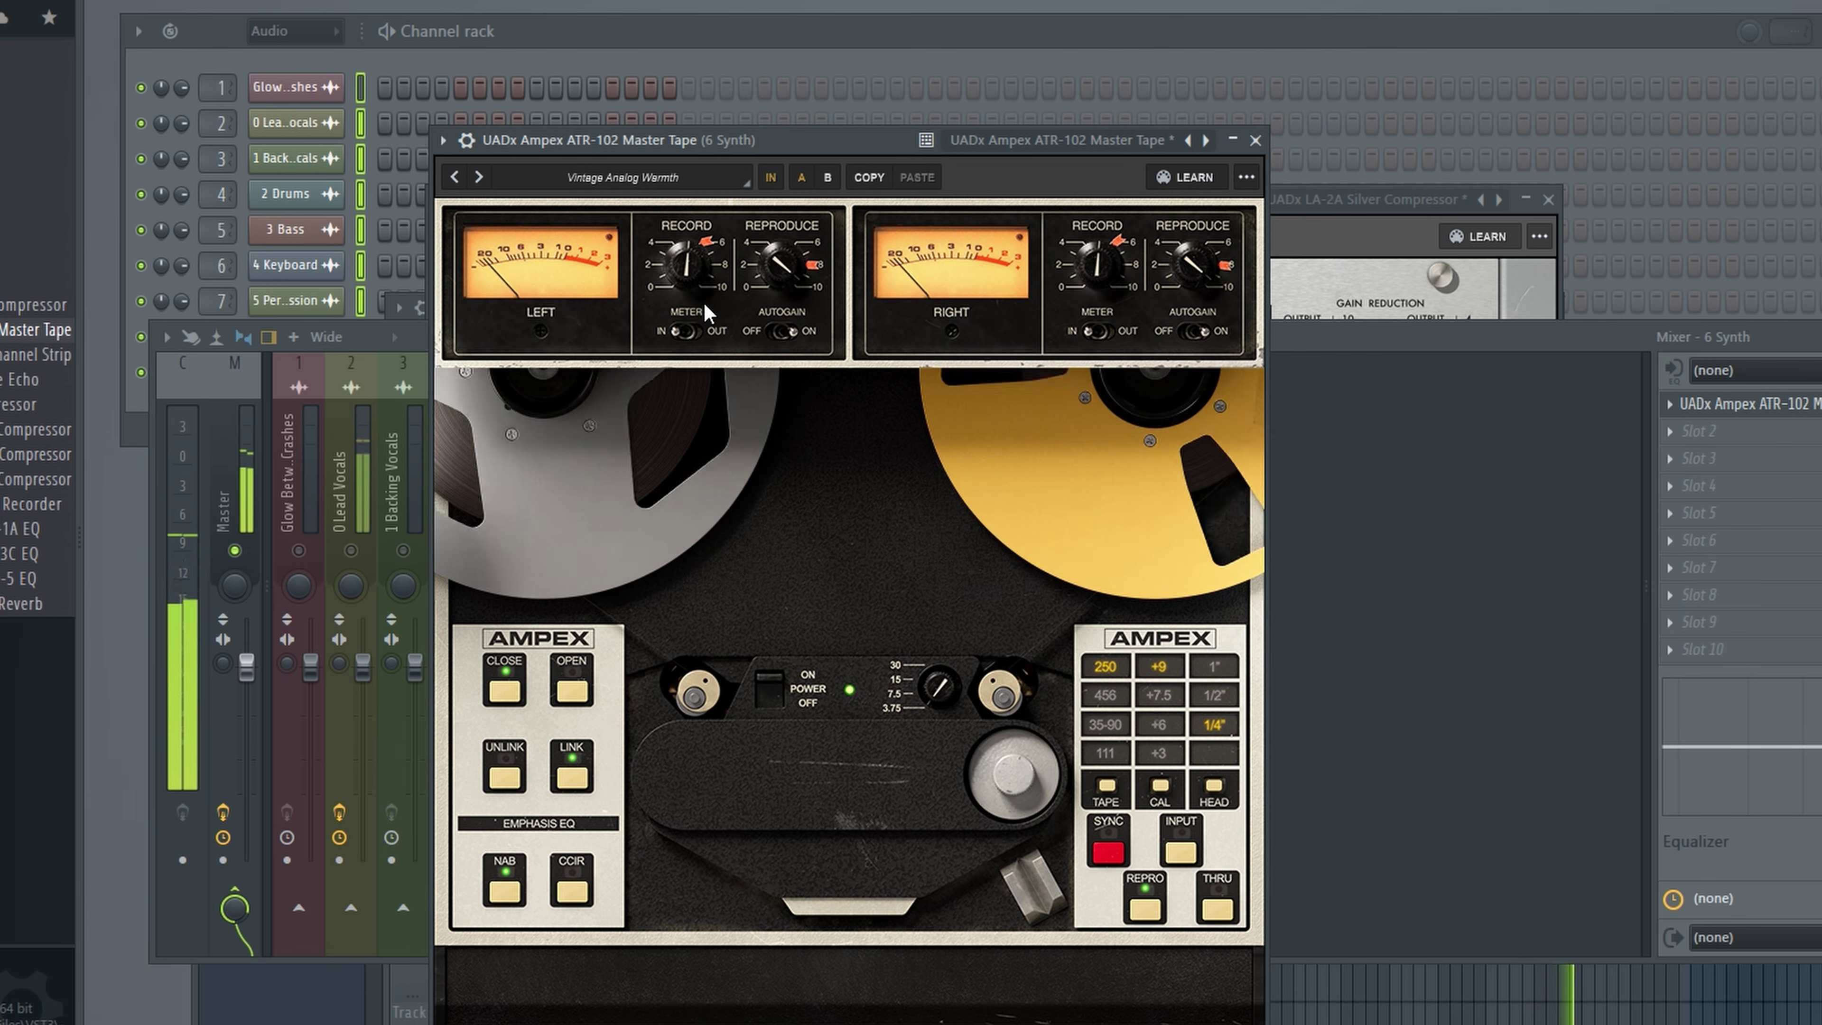
mouse_move(689, 265)
left_mouse_down()
mouse_move(673, 314)
mouse_move(730, 174)
mouse_move(700, 296)
left_mouse_up()
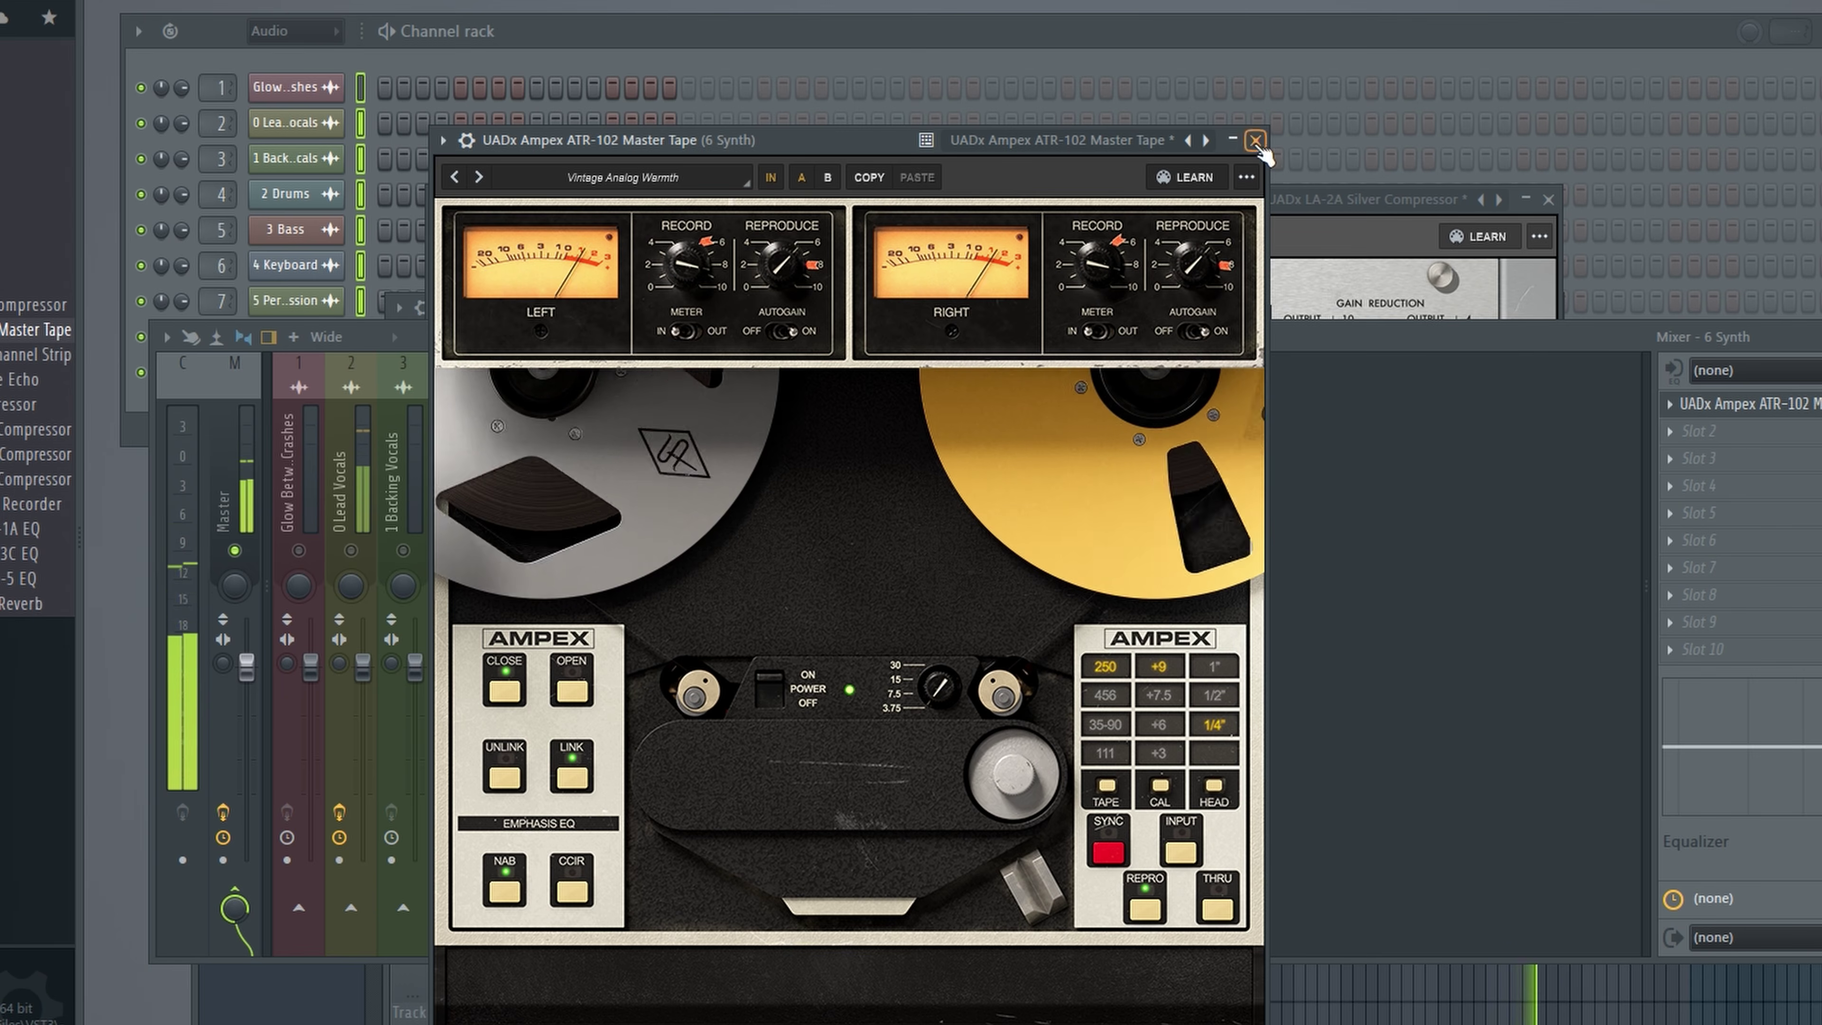
left_click(1255, 140)
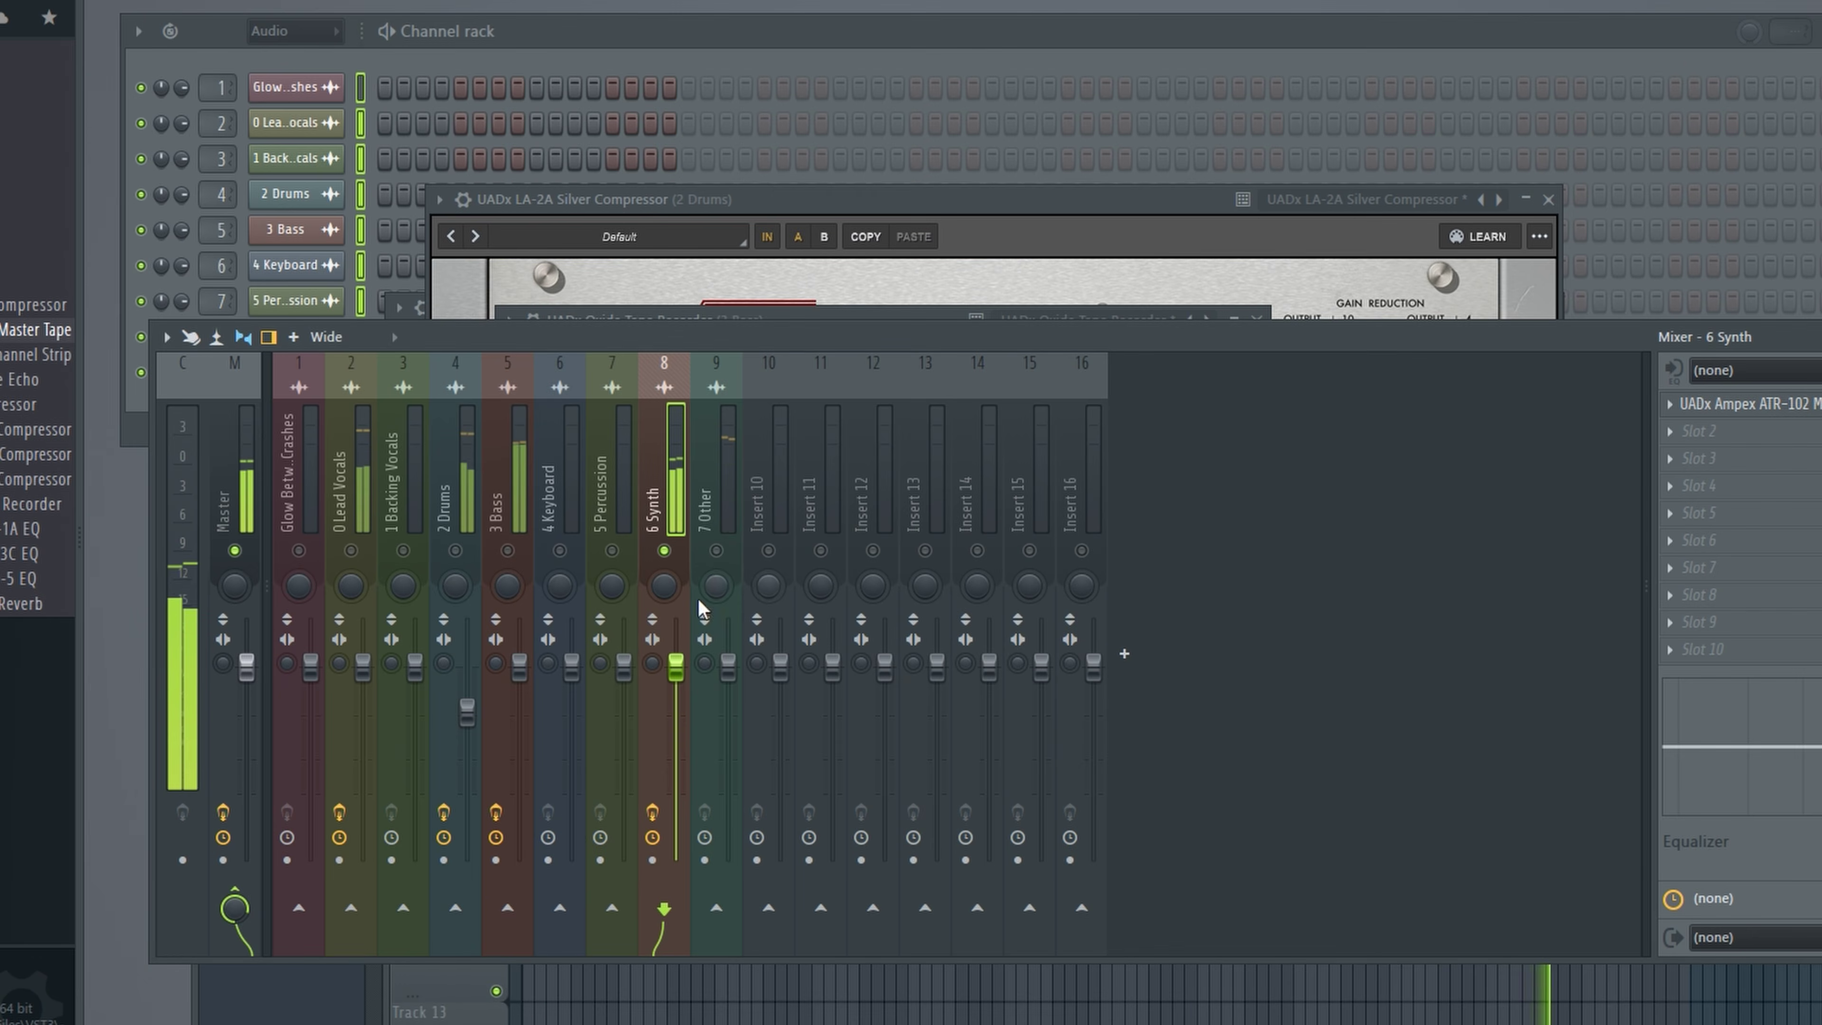
Step: Toggle the Synth track's effects off and on to compare the sound with and without the Ampex tape
left_click(652, 812)
left_click(652, 812)
left_click(1816, 403)
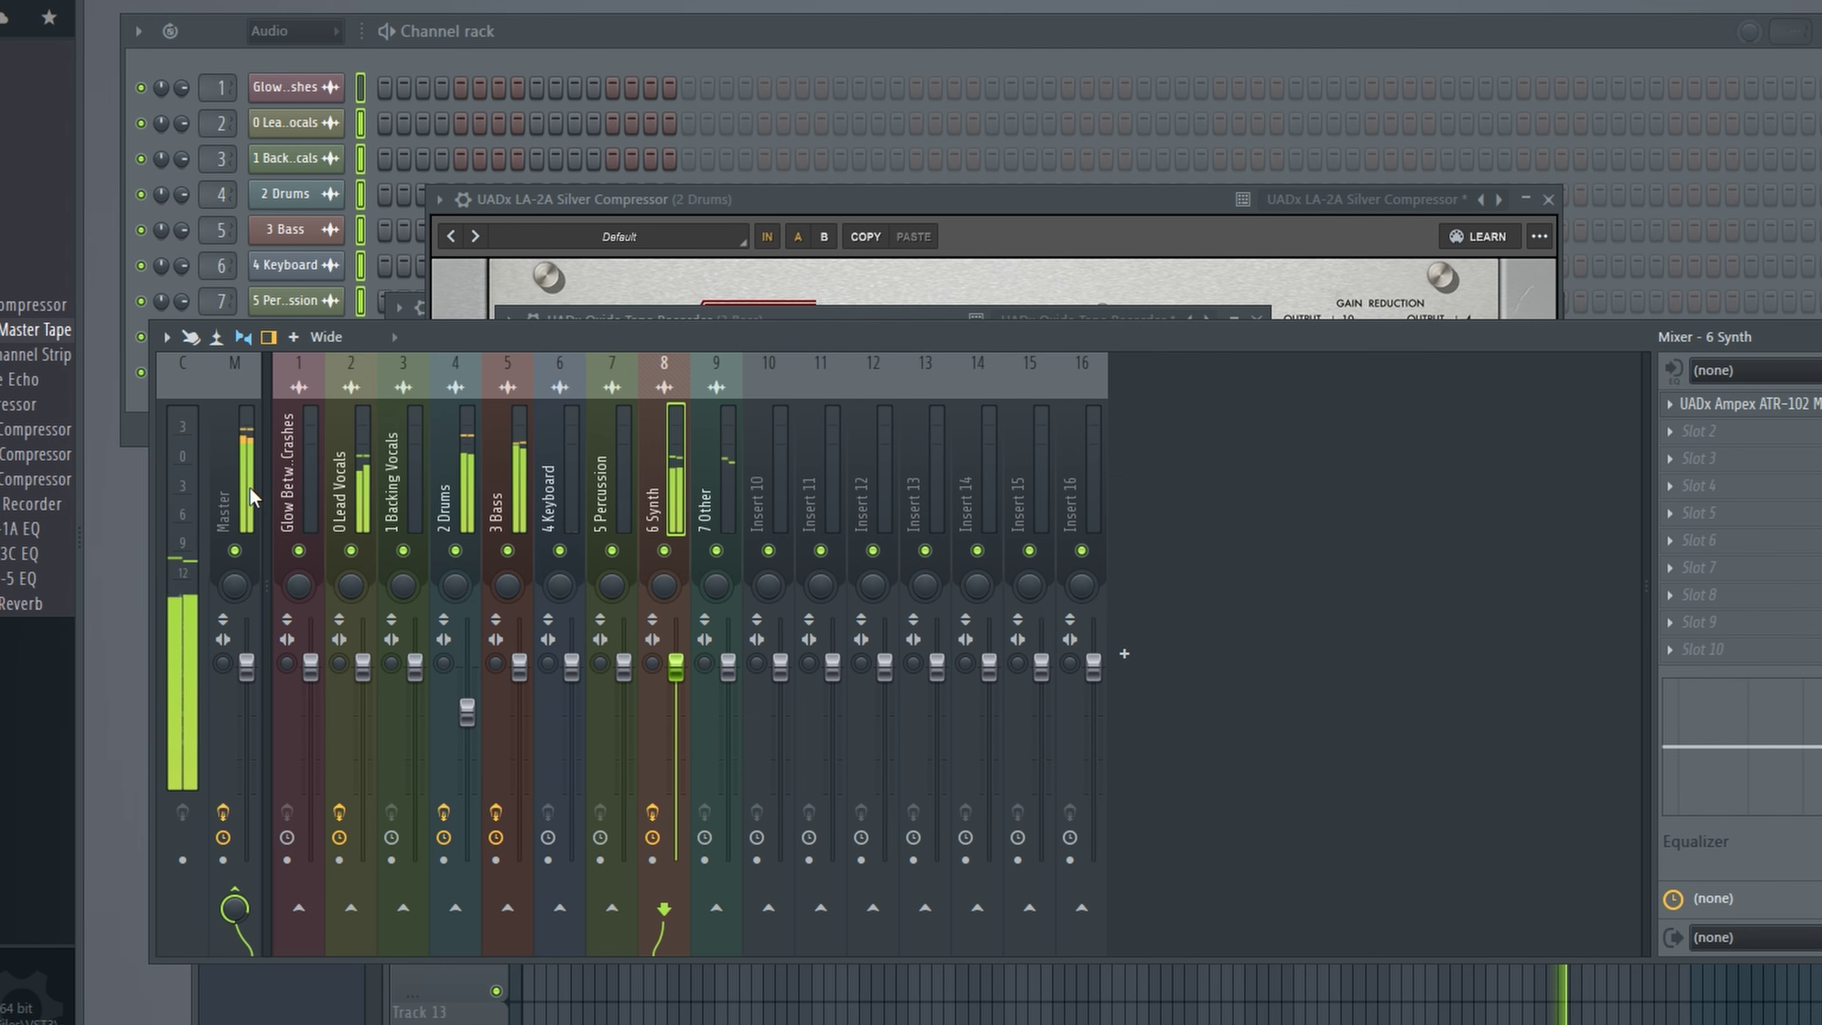
Step: Select the Master mixer track and open its IVORY5 equalizer
left_click(230, 503)
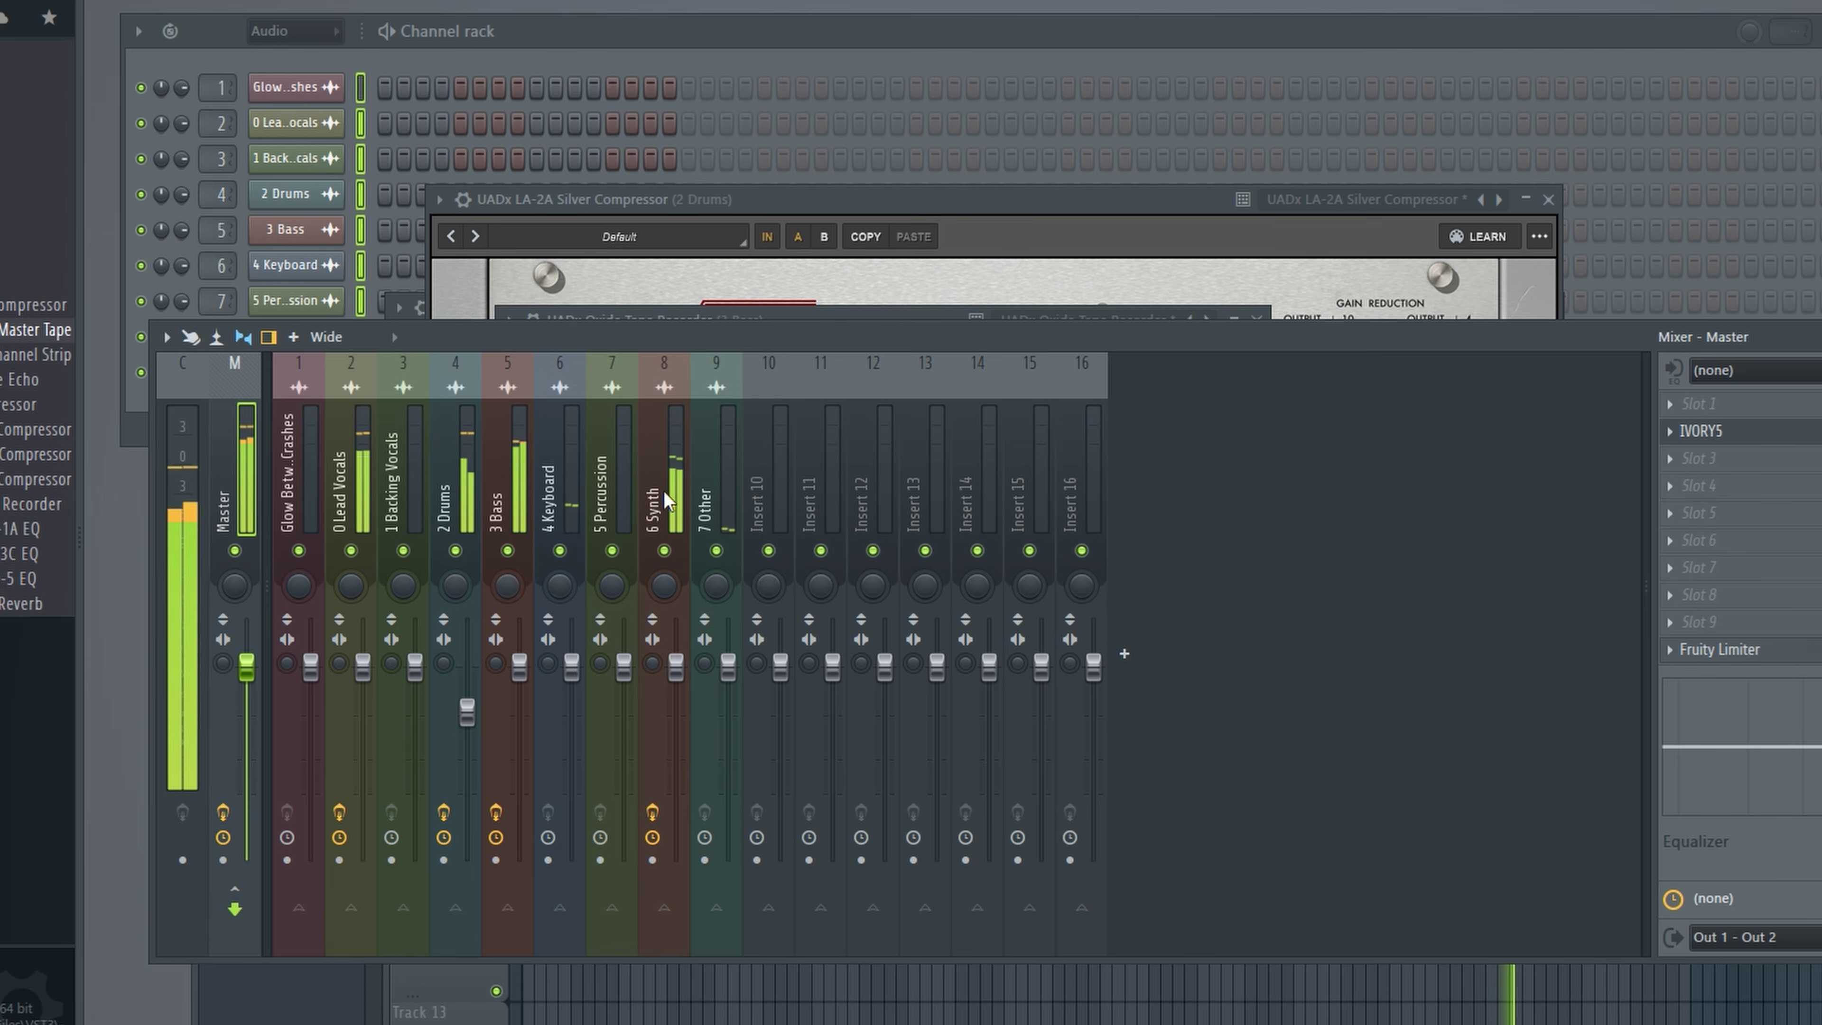
left_click(341, 495)
left_click(229, 496)
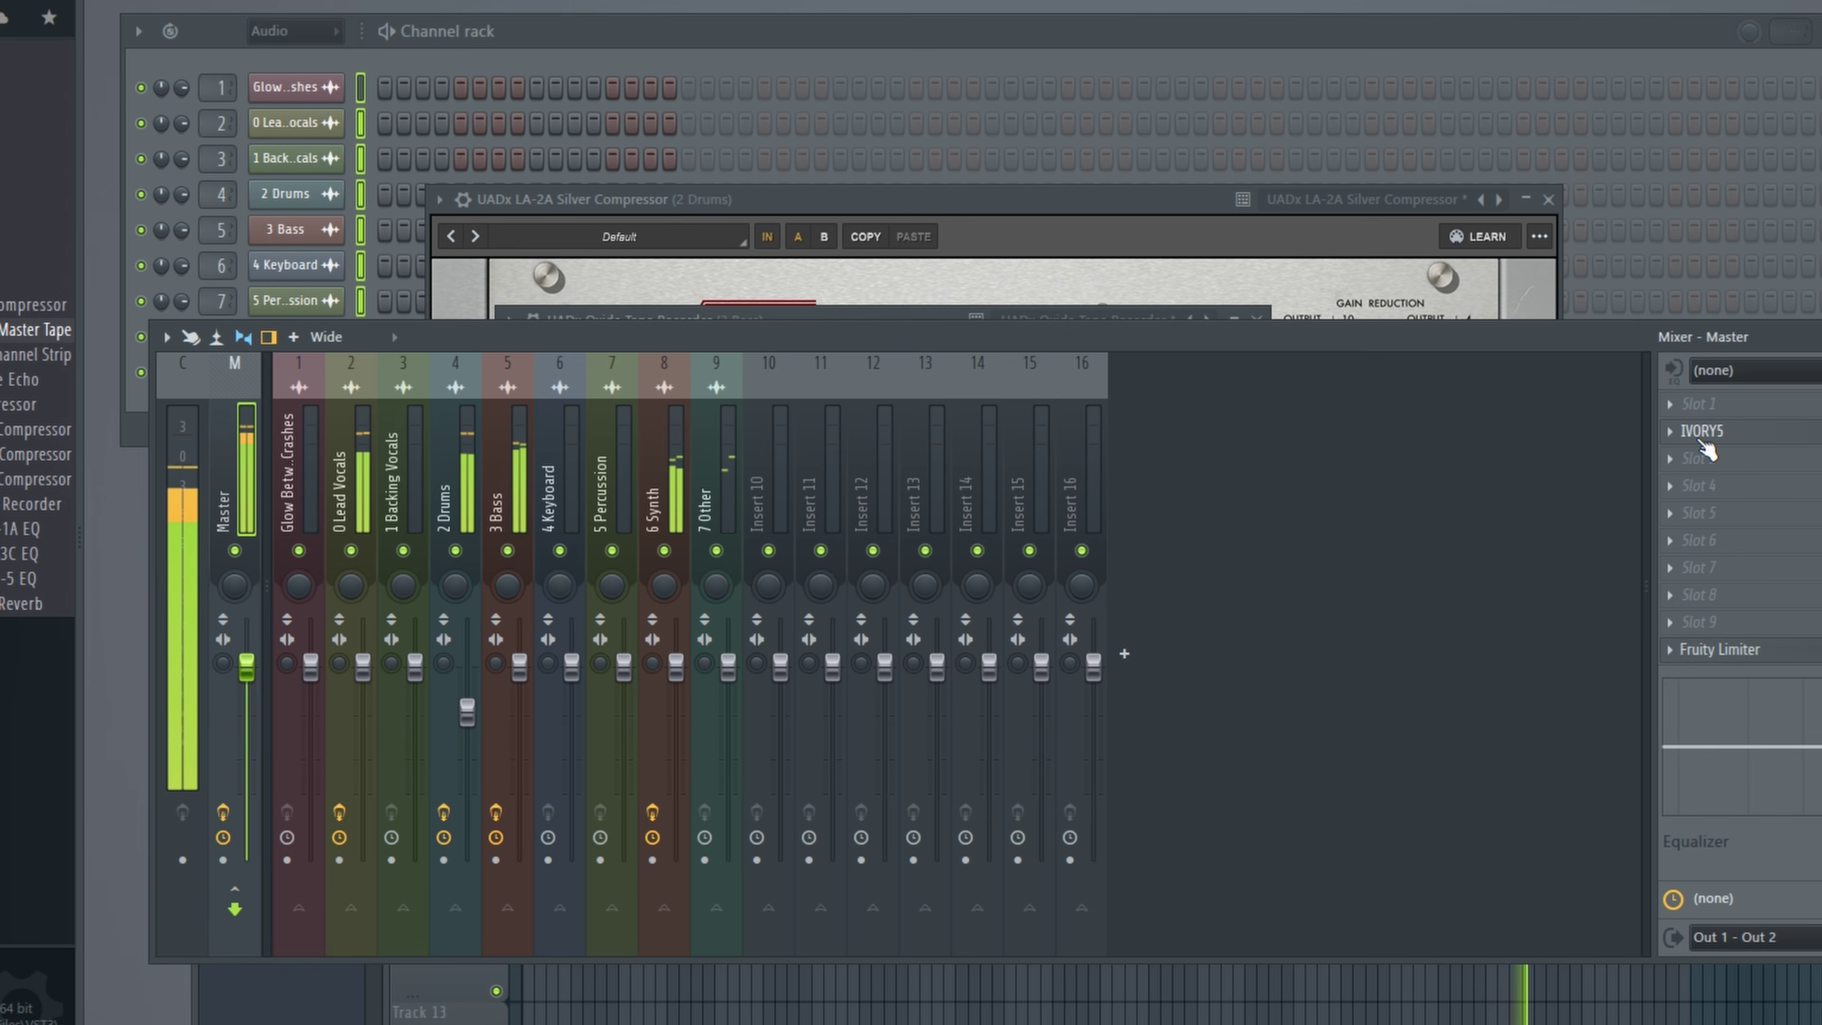
left_click(1701, 435)
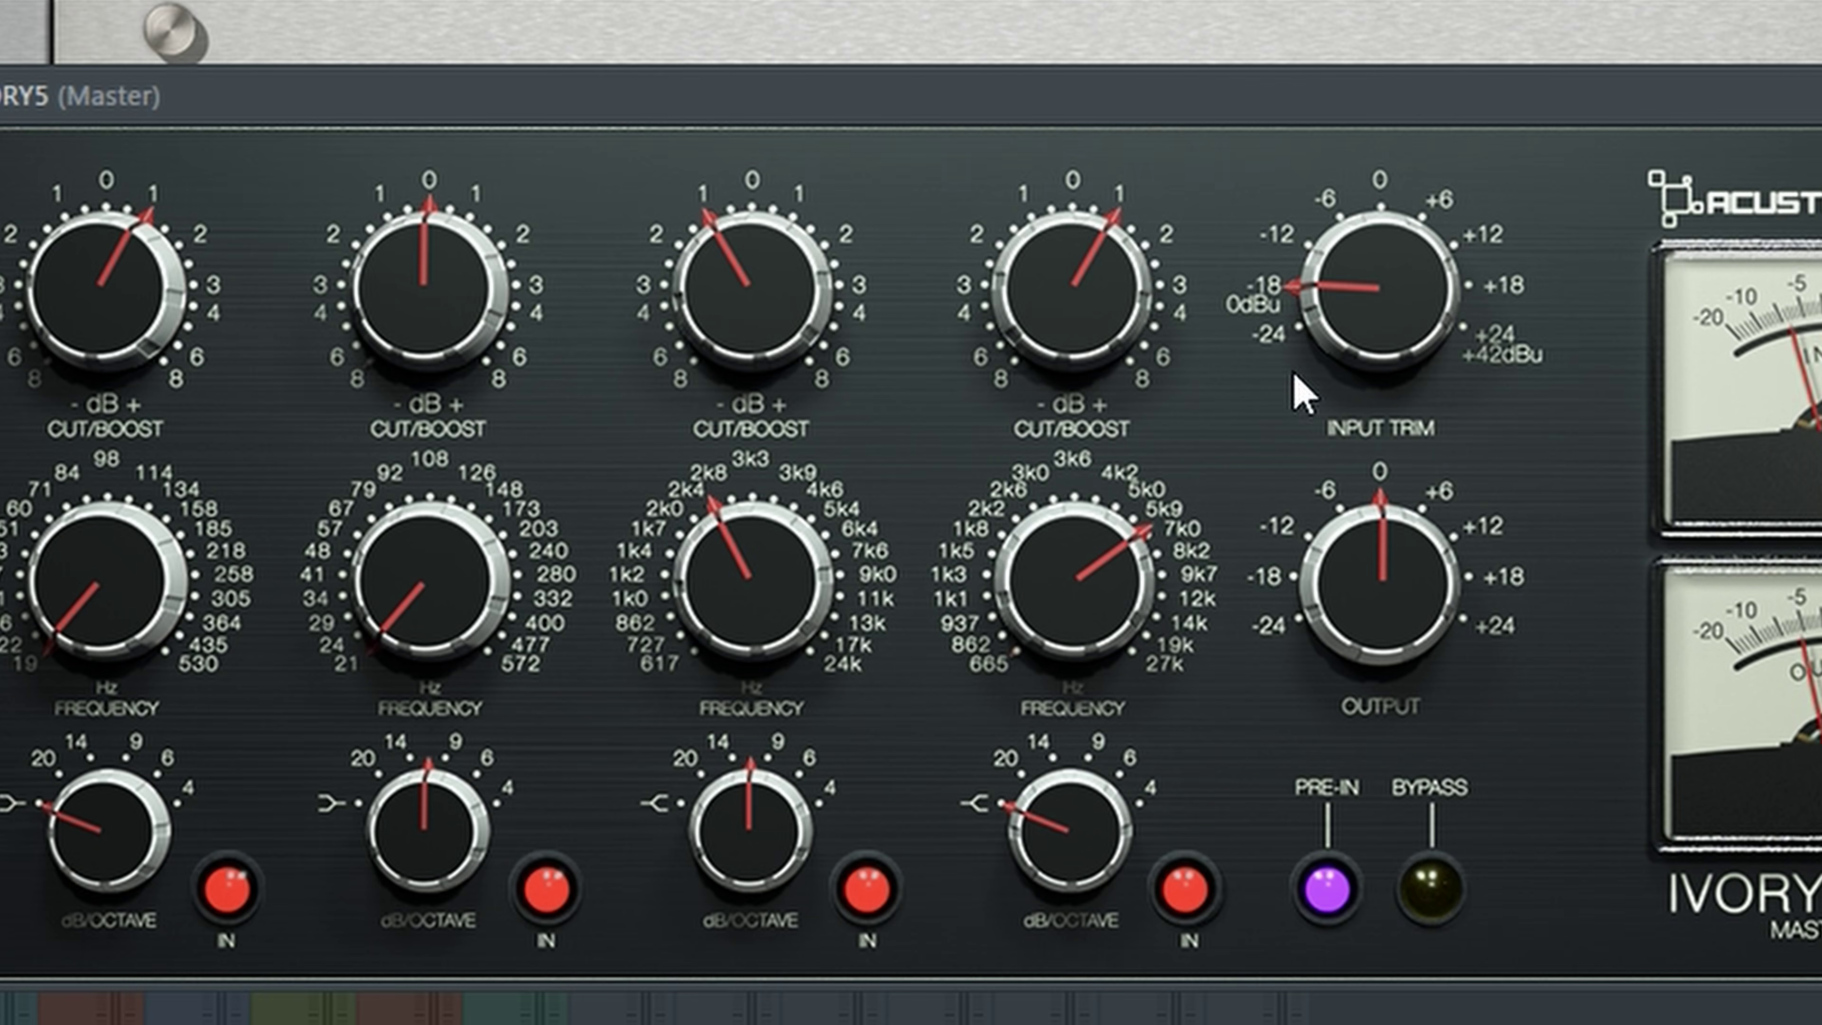
Step: Adjust the third band's cut/boost and the fourth band's dB/octave slope in the Master's IVORY5 equalizer
left_click_drag(728, 276, 808, 207)
left_click_drag(1060, 810, 1032, 840)
left_click_drag(732, 291, 728, 535)
left_click_drag(743, 323, 789, 241)
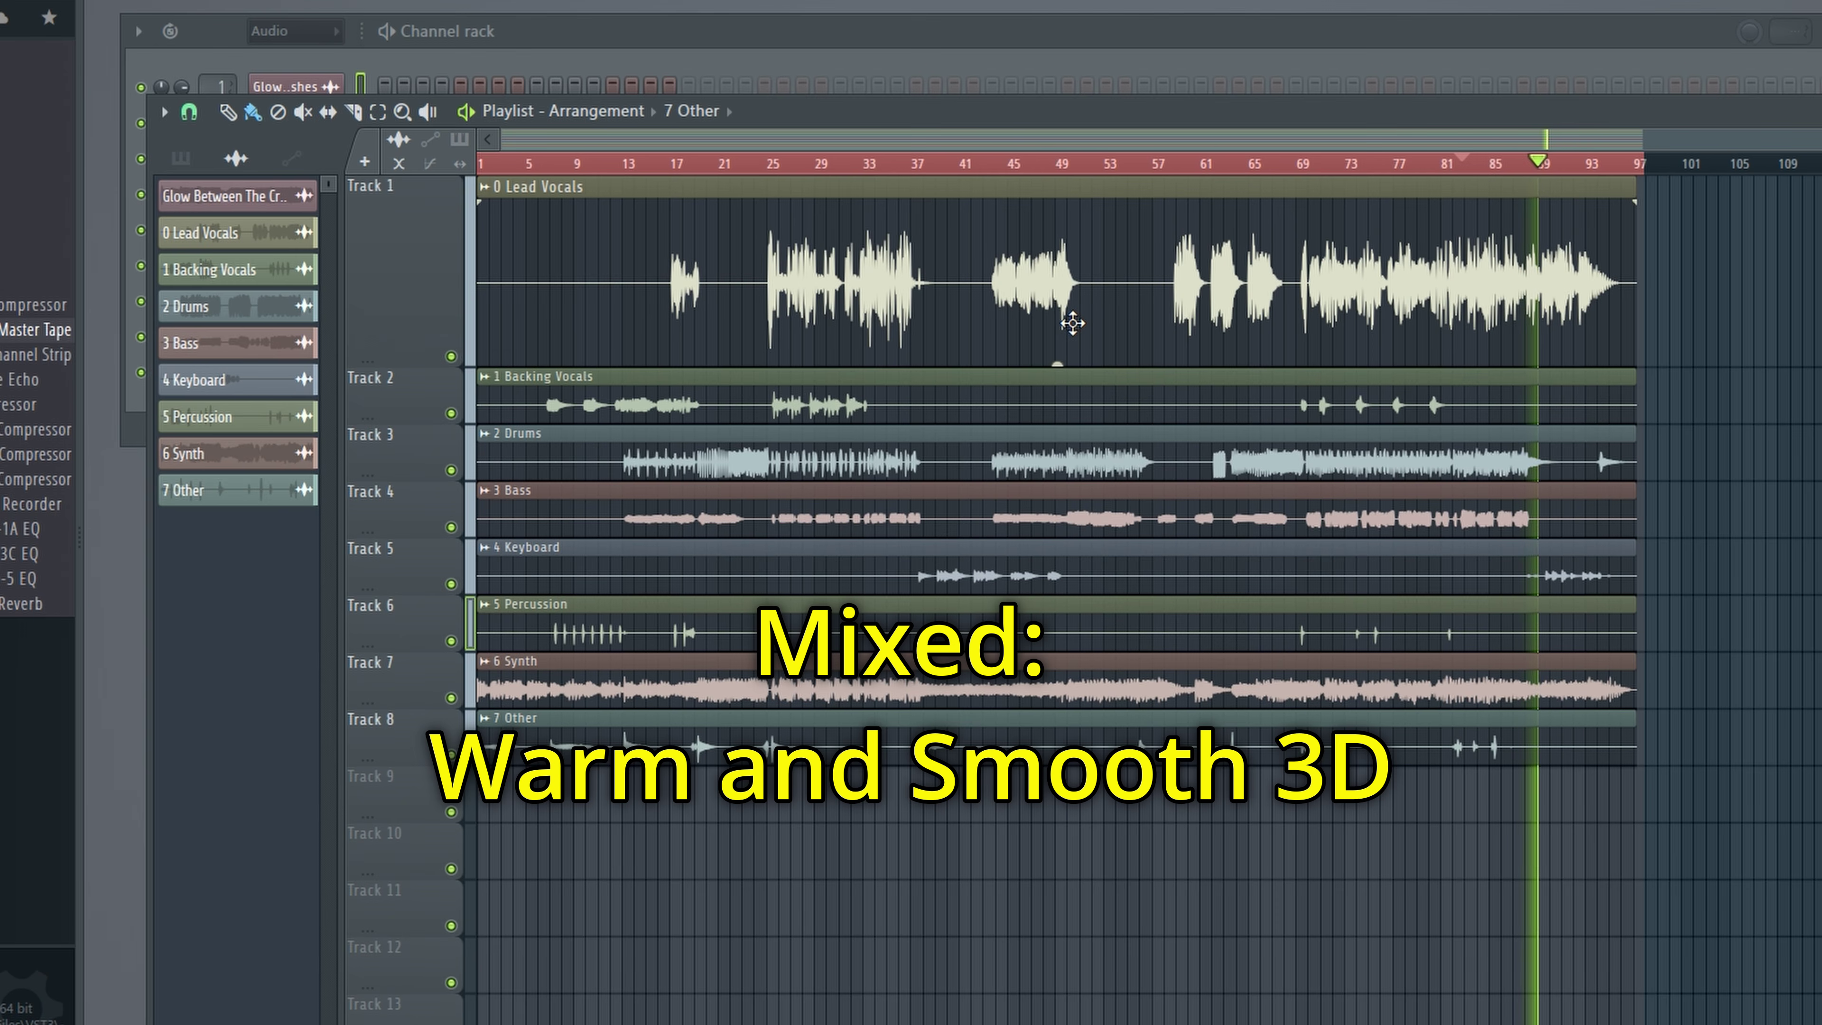
Step: Start and stop playback of the full arrangement in the playlist to hear the finished mix
key("space")
key("space")
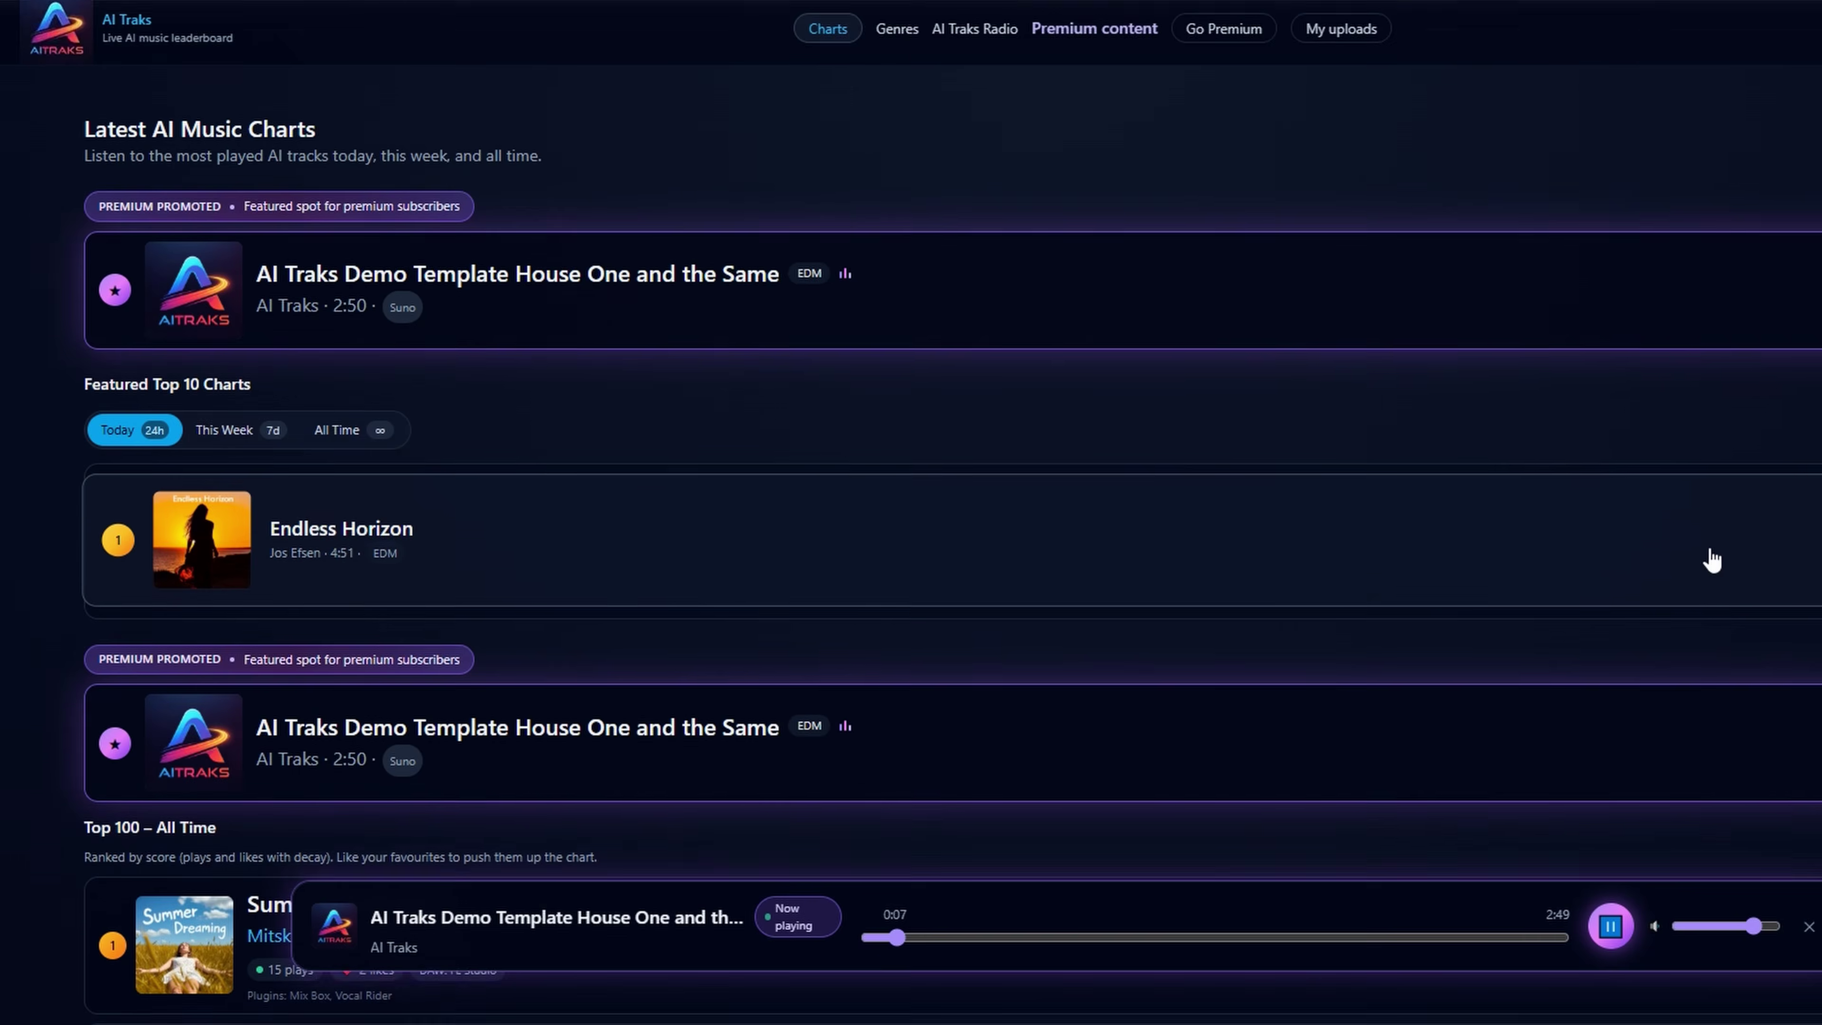
Step: Browse the music charts on the AI Traks website and play and like Summer Dreaming in the Top 100 – All Time
scroll(1710, 560, "down", 4)
scroll(1711, 560, "down", 3)
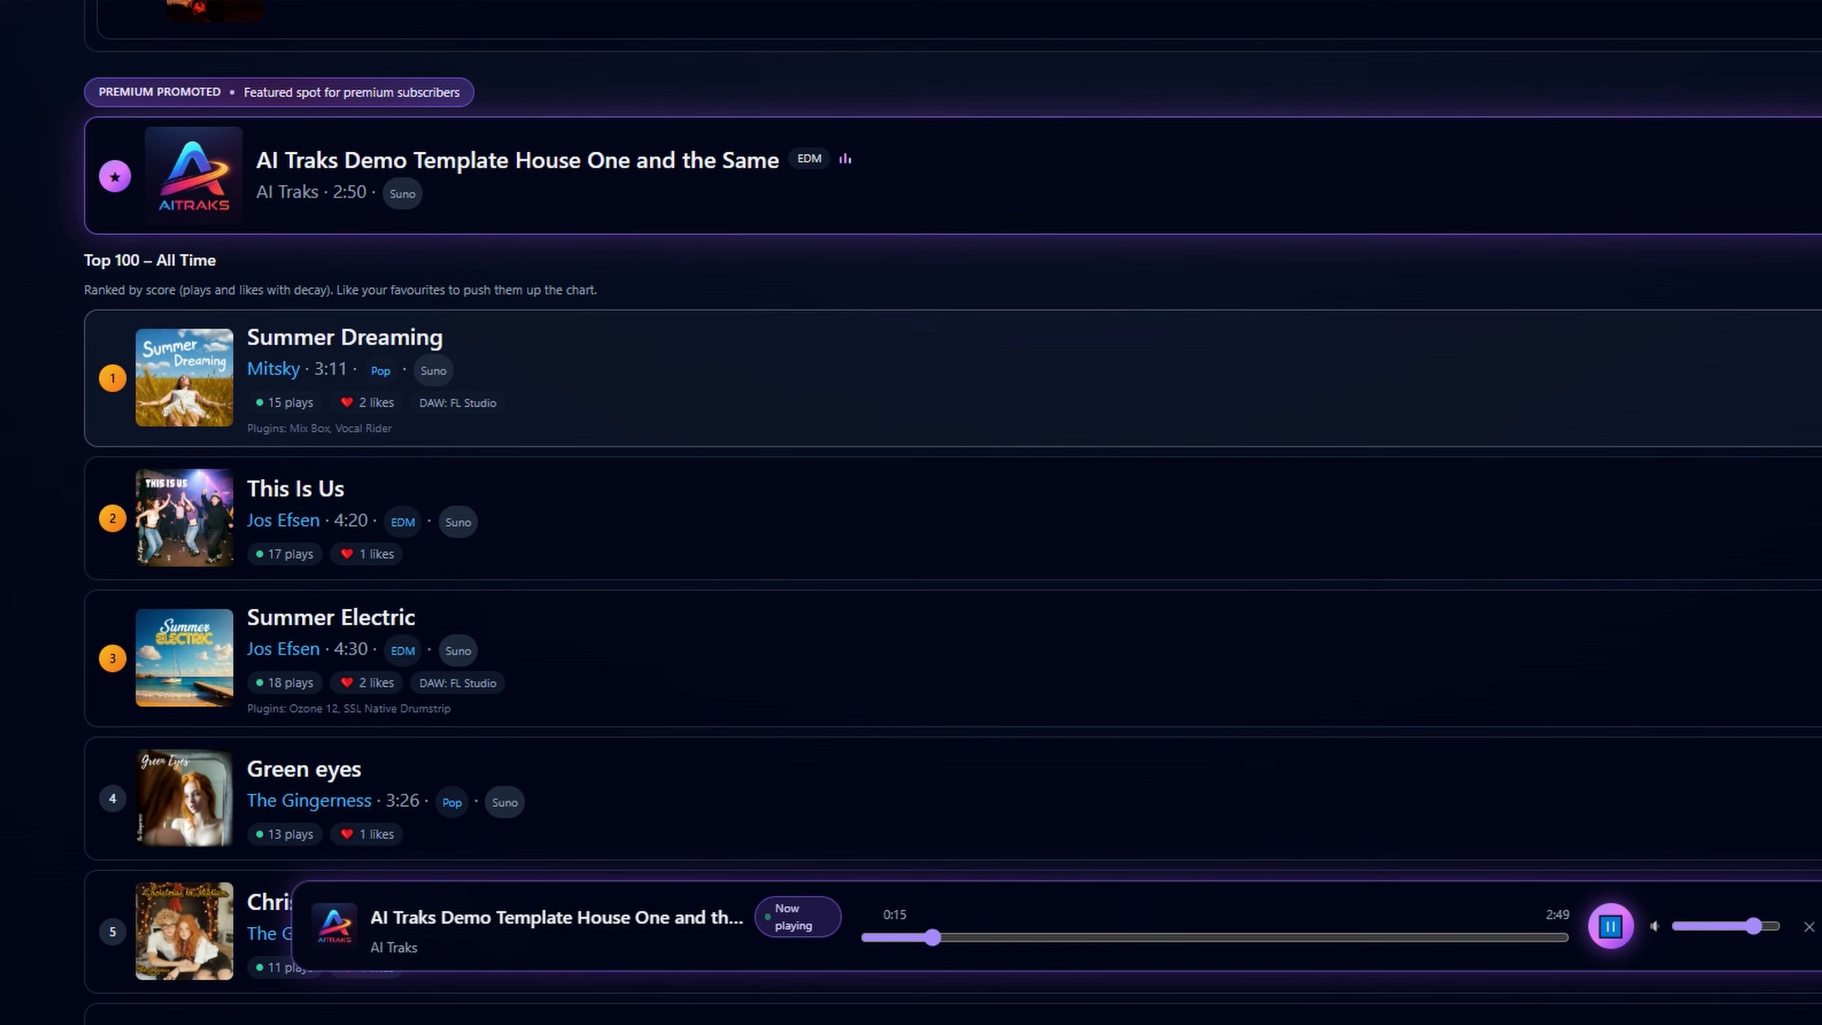
scroll(1606, 495, "up", 6)
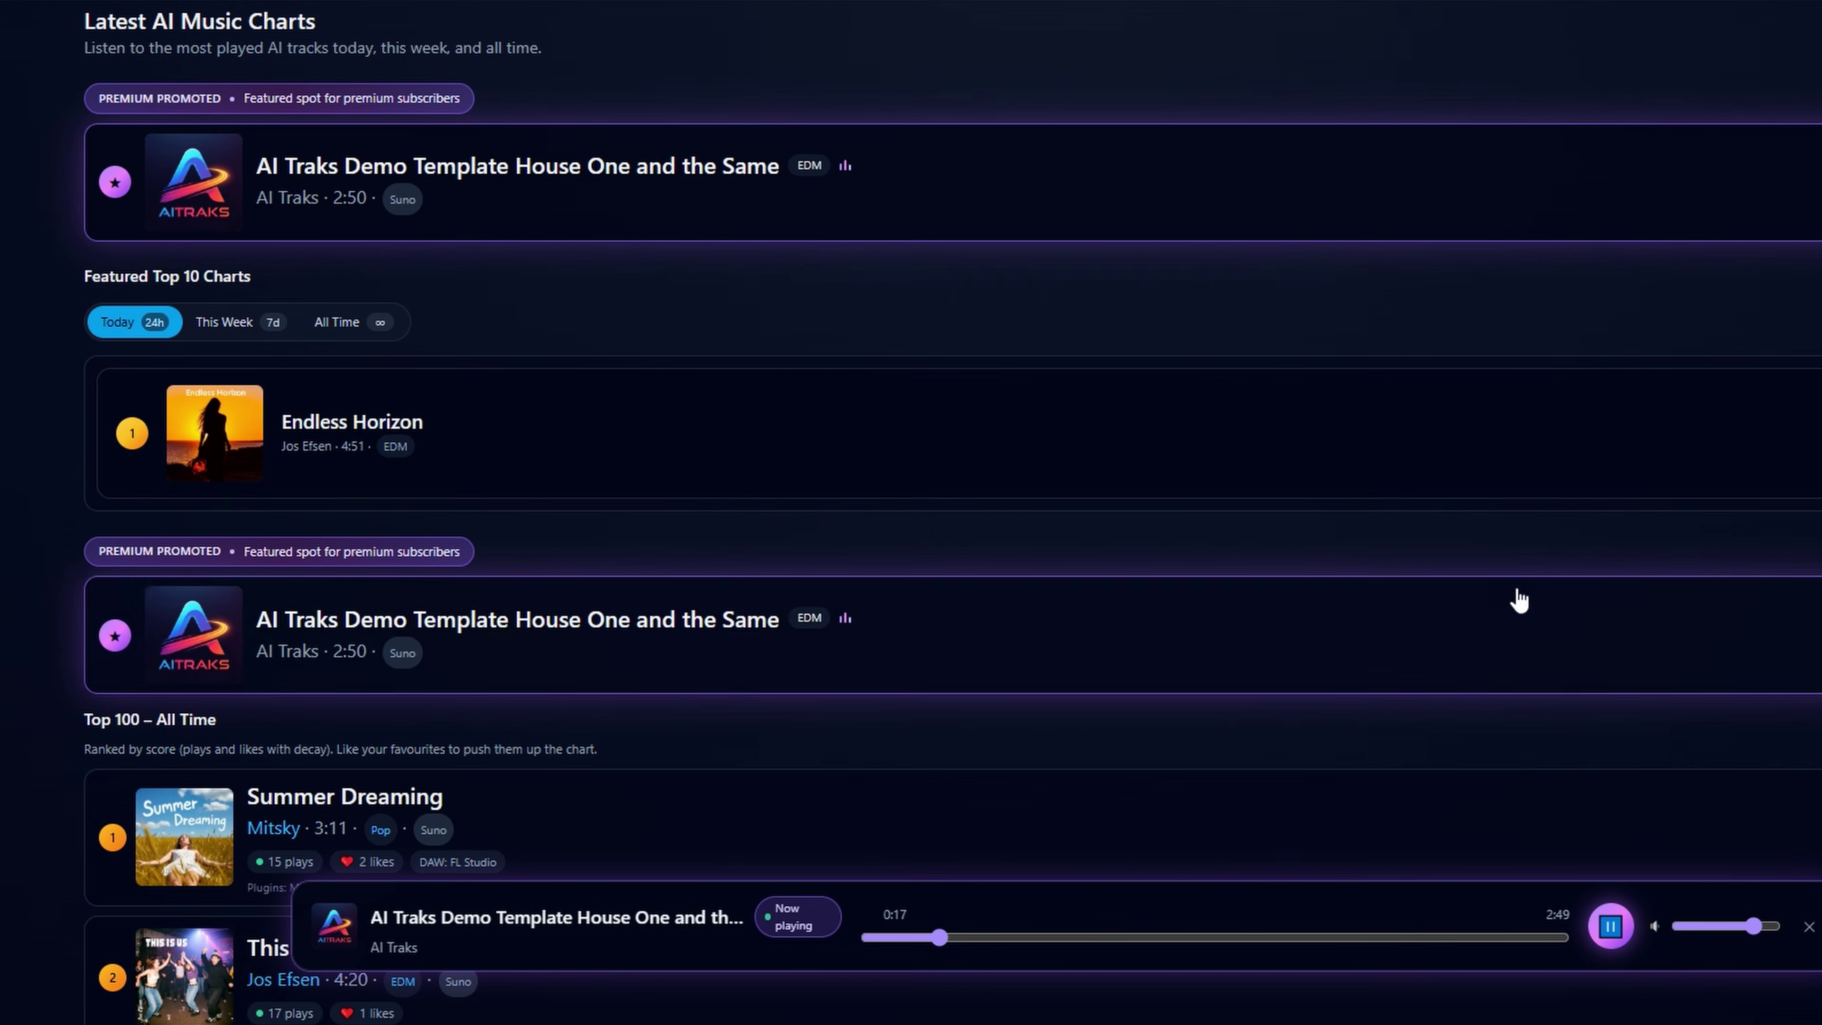
scroll(1515, 654, "down", 6)
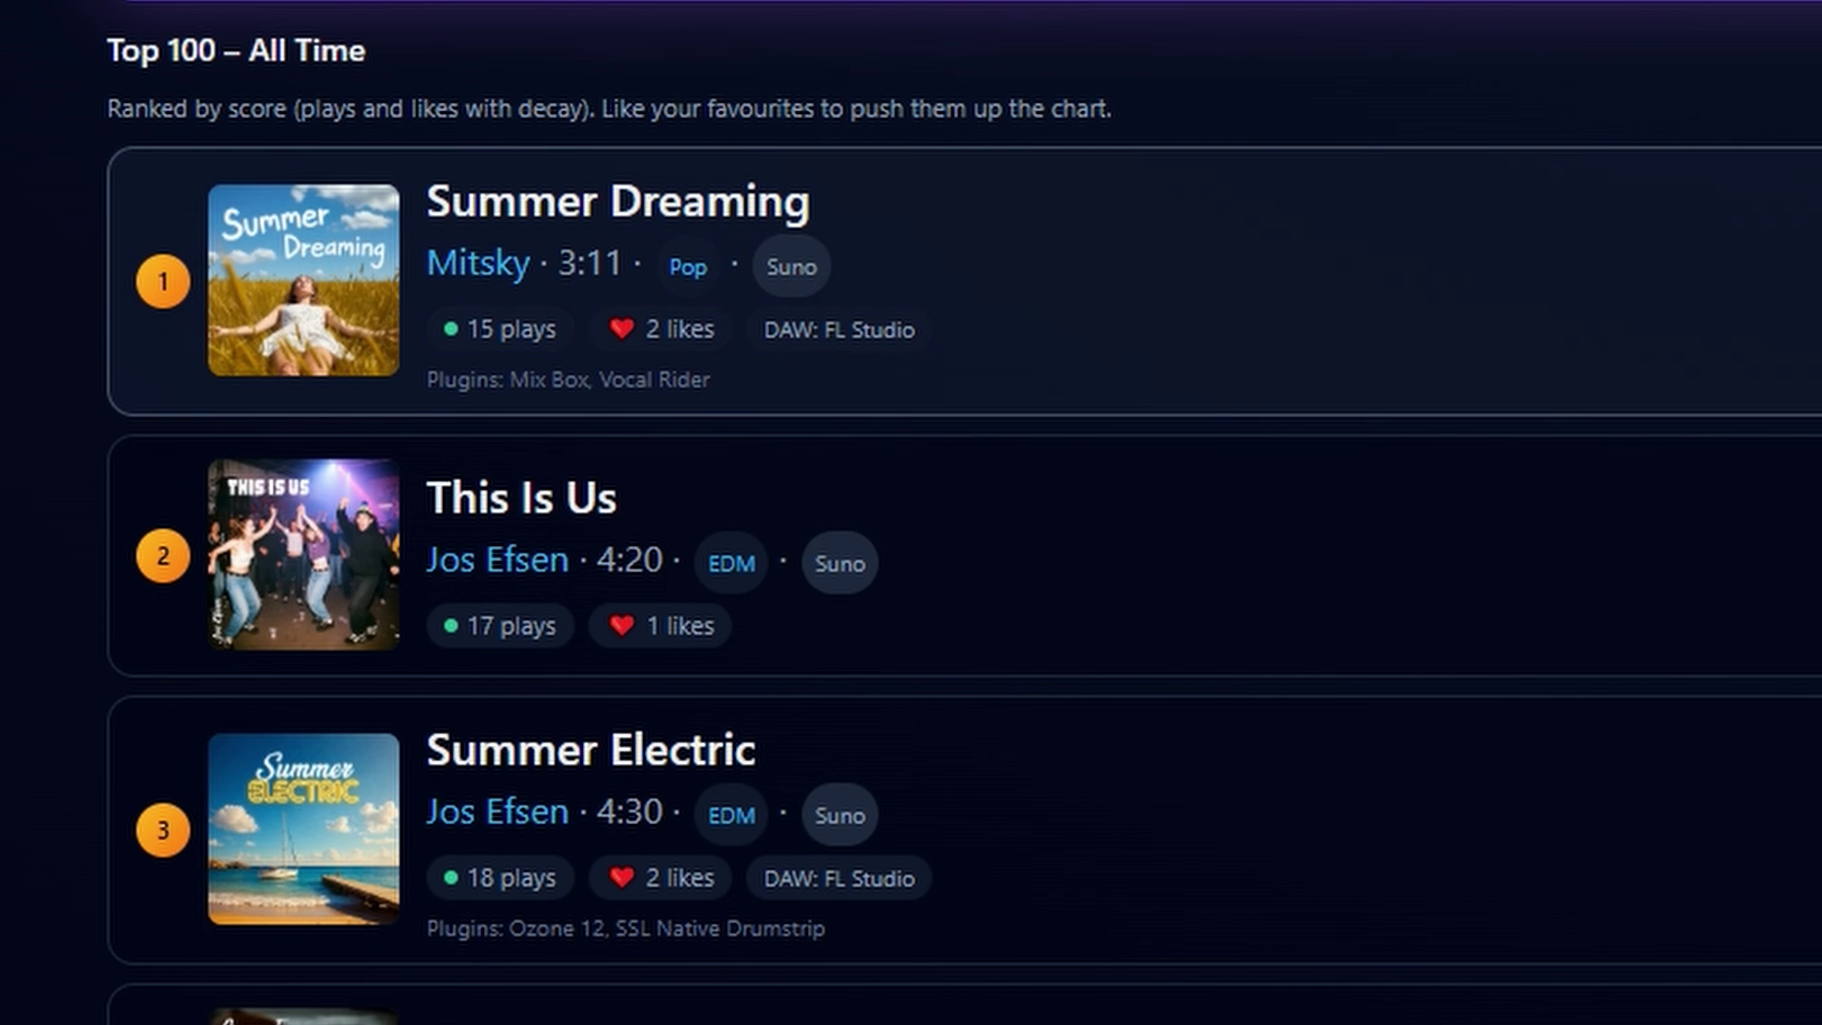
left_click(686, 351)
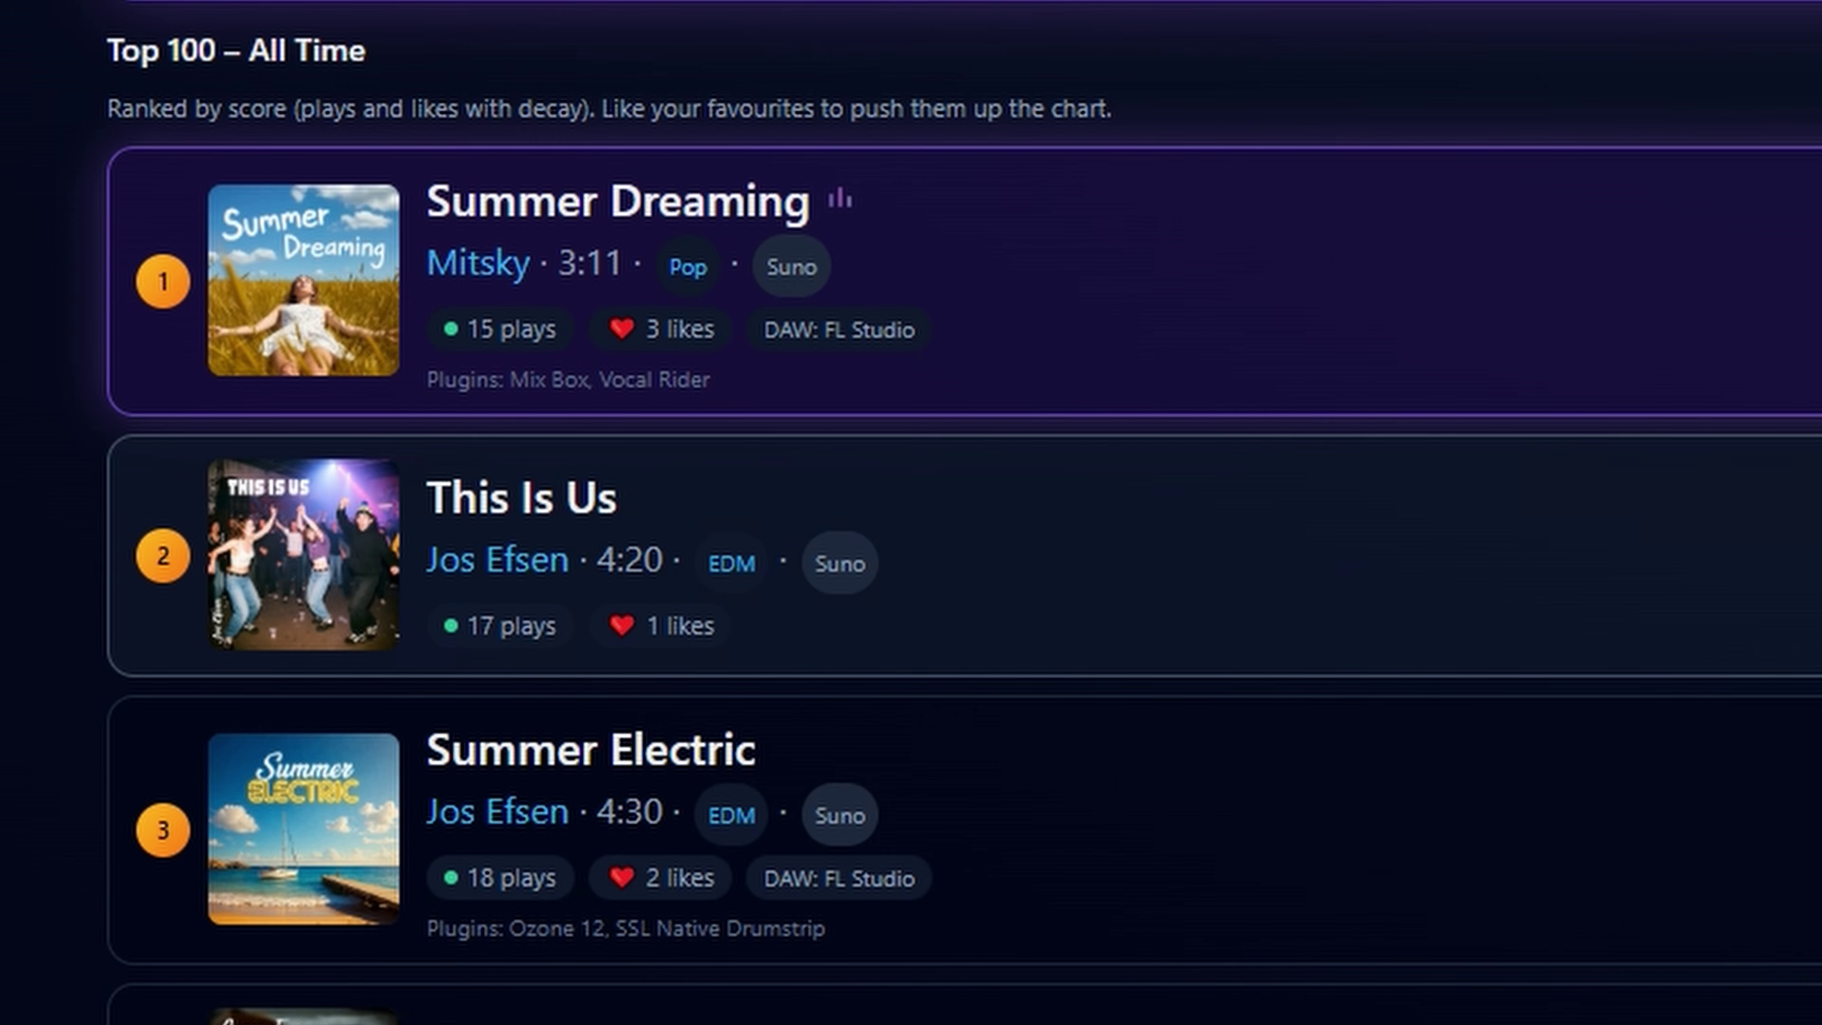
Step: Open the song upload form for the first track from the uploads page and look through its fields
scroll(911, 513, "down", 15)
scroll(911, 512, "down", 4)
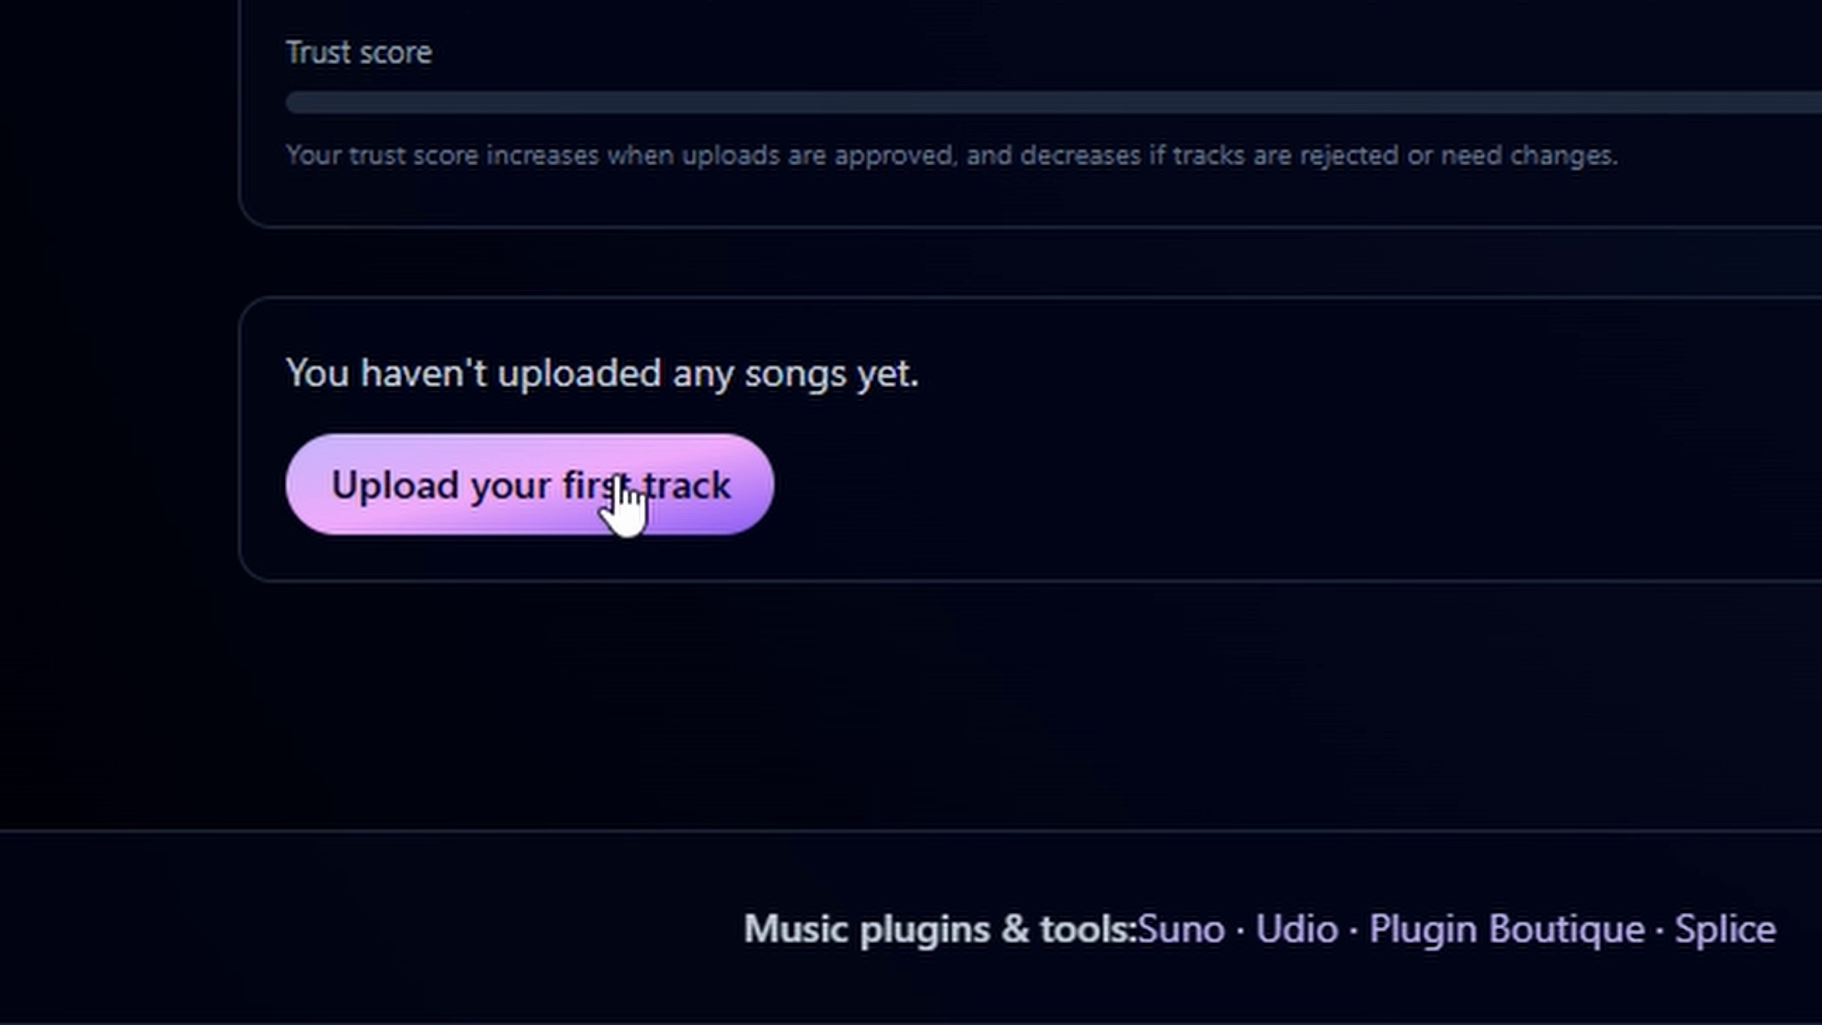
left_click(618, 480)
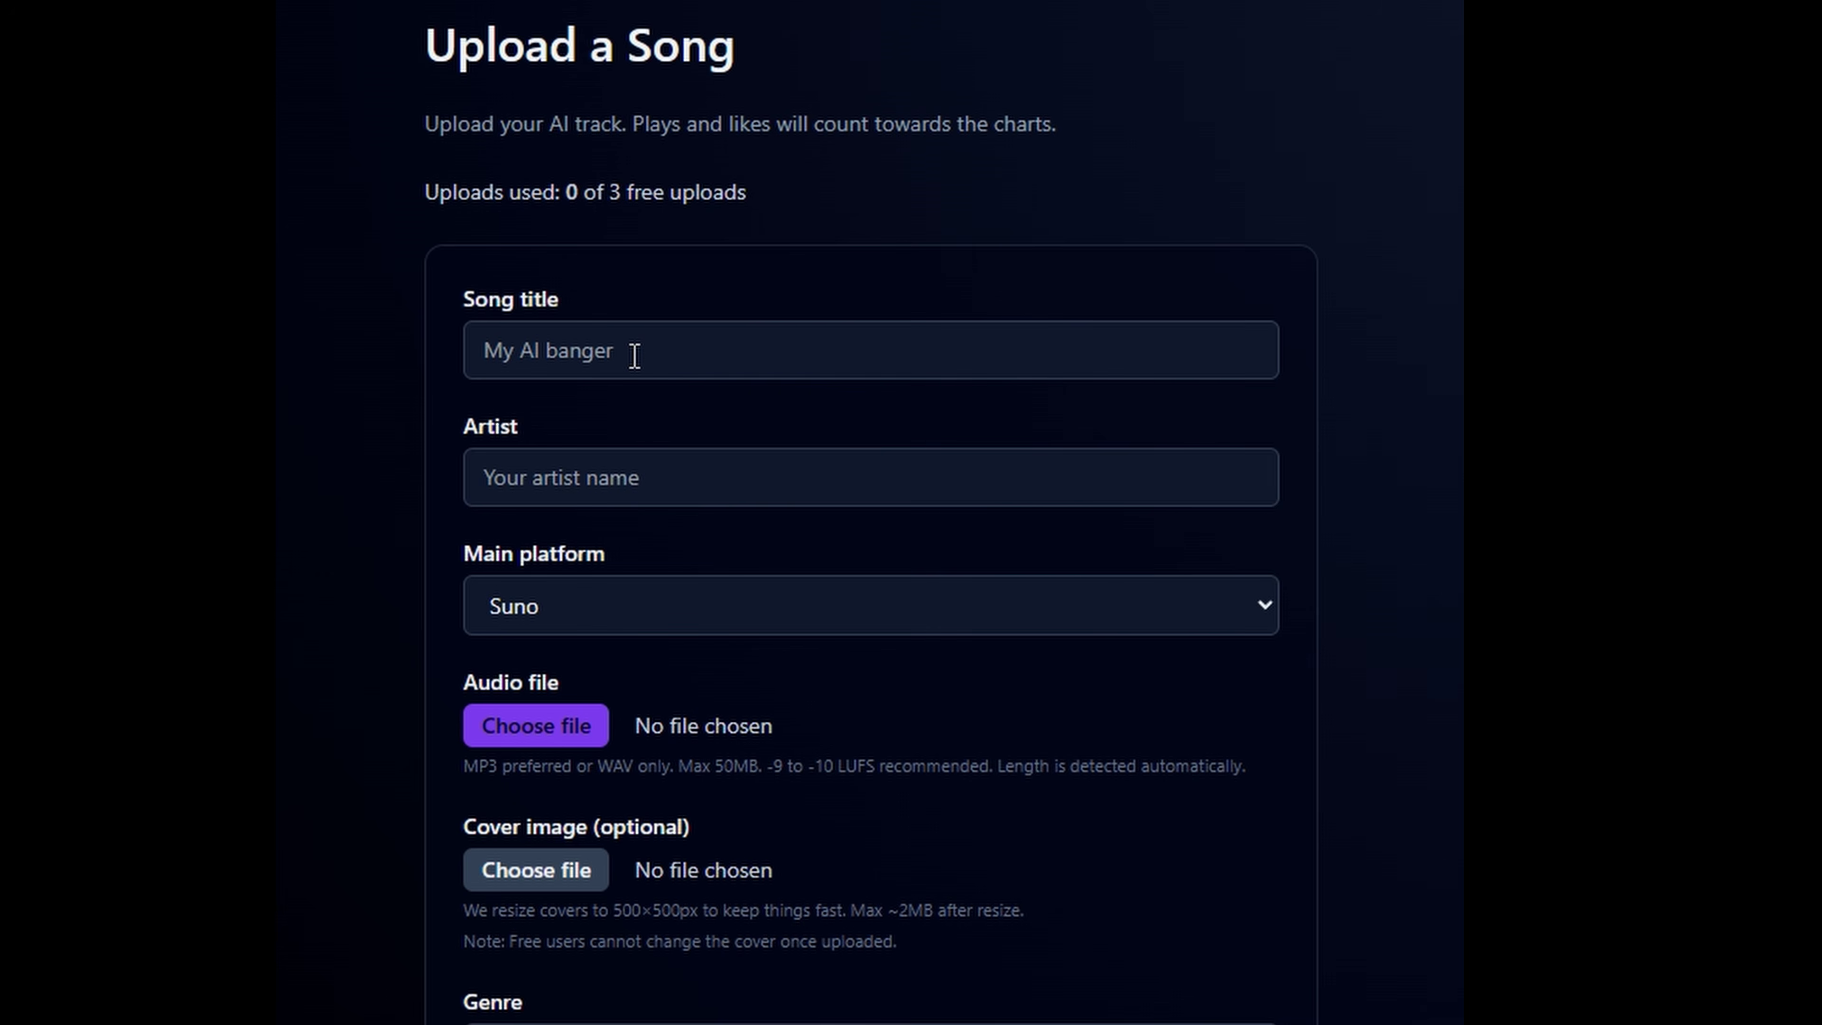
scroll(634, 355, "down", 2)
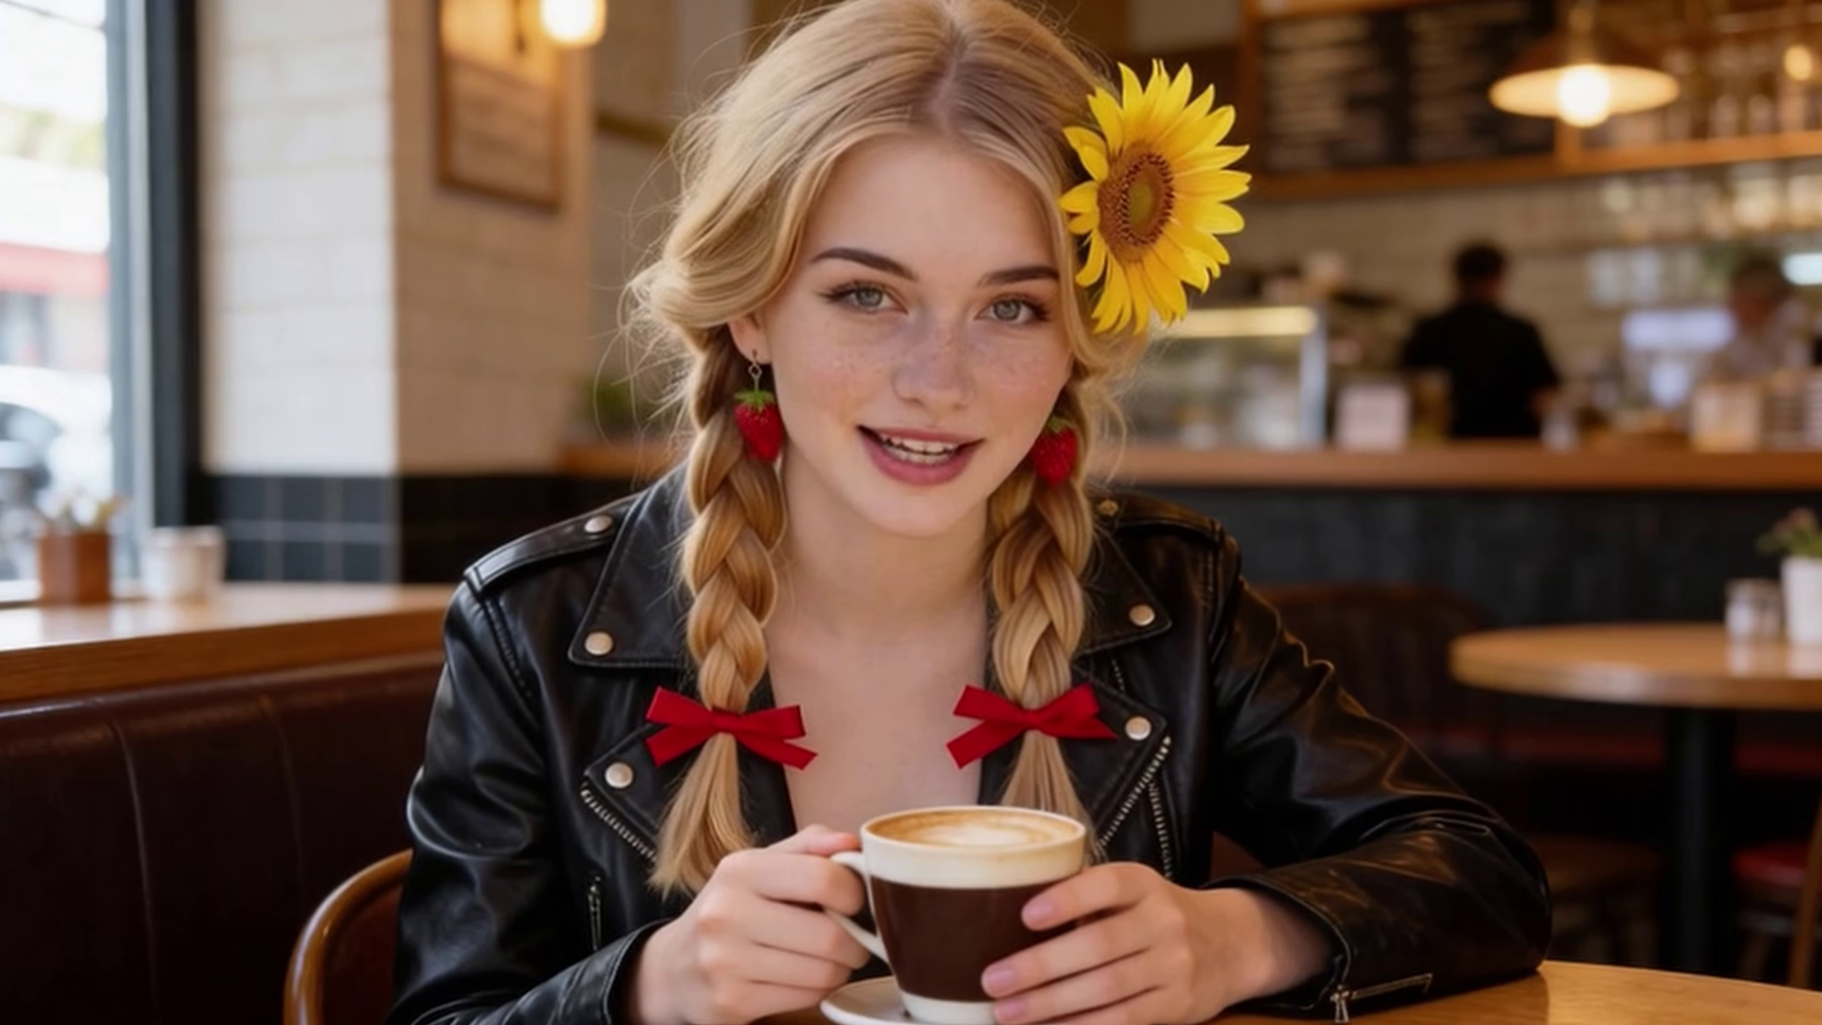